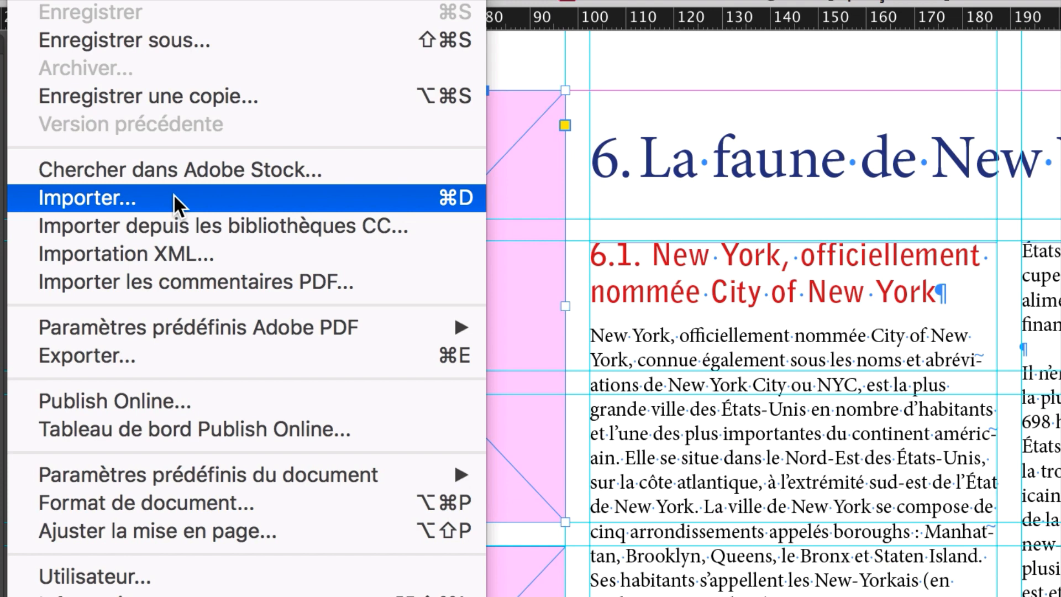
Start importing an image for the selected upper frame and open the Links folder inside Dossier document-121
{"action": "left_click", "coordinate": [174, 198]}
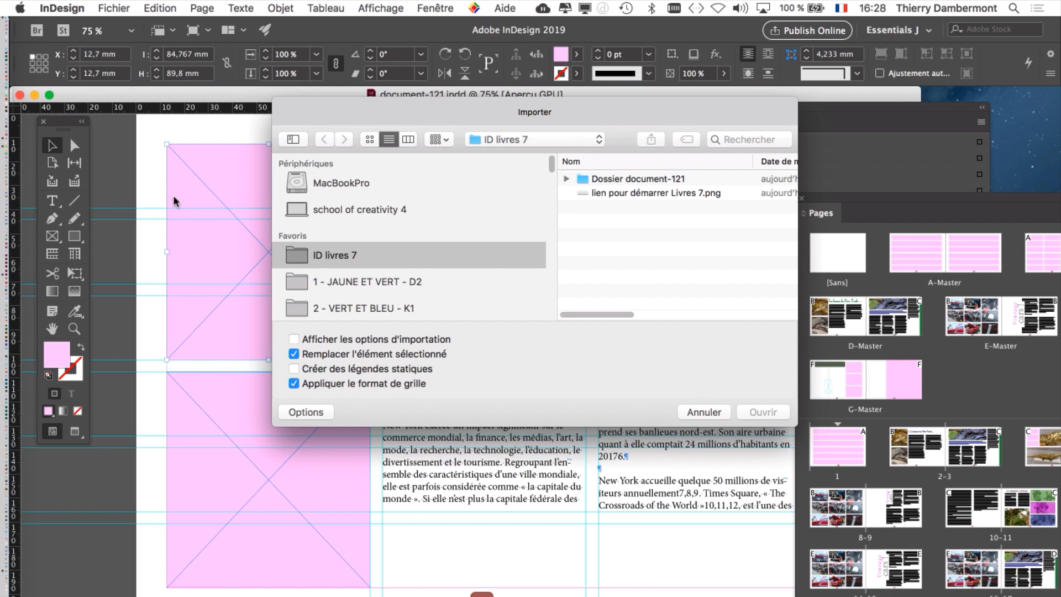
{"action": "left_click_drag", "start_coordinate": [794, 425], "coordinate": [975, 382]}
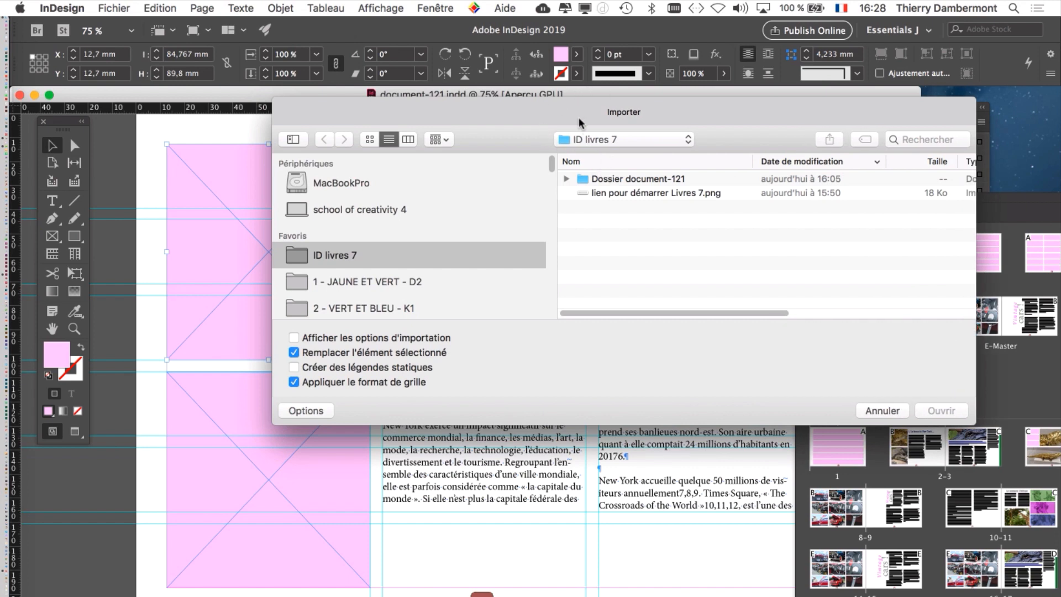
{"action": "left_click_drag", "start_coordinate": [565, 116], "coordinate": [475, 128]}
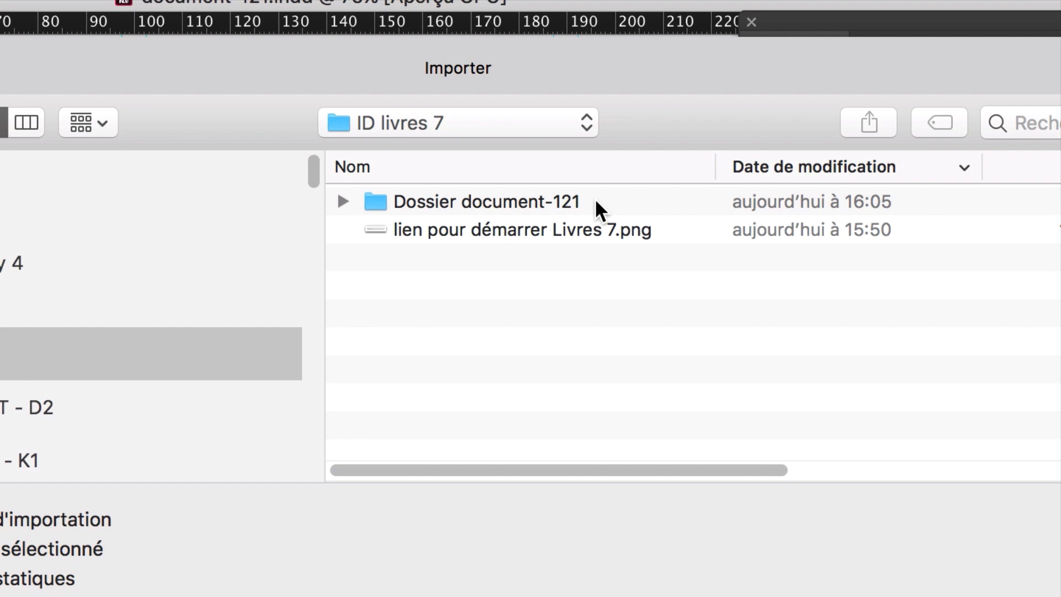
{"action": "double_click", "coordinate": [594, 200]}
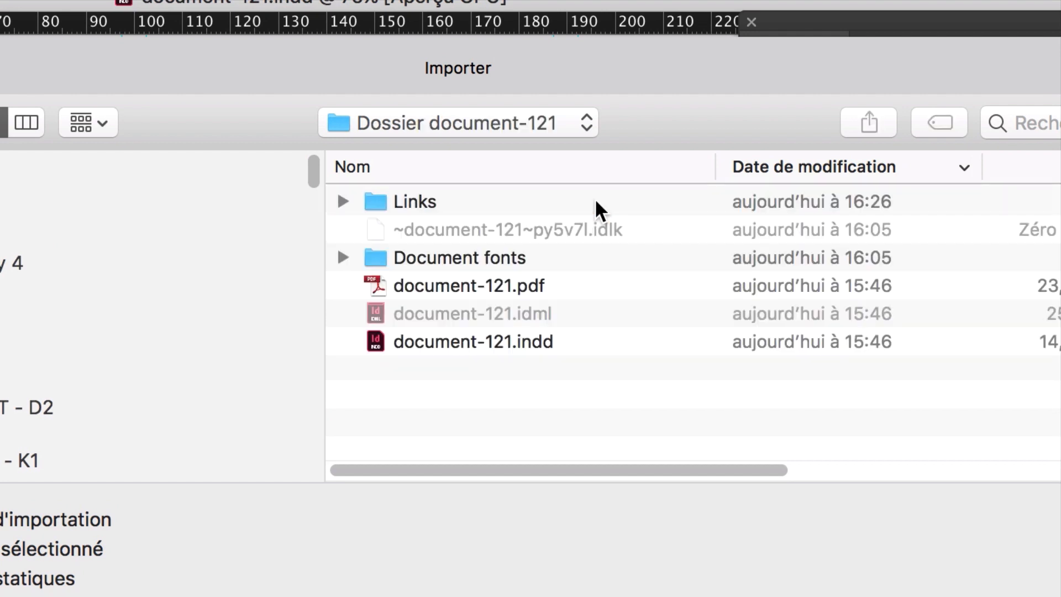
{"action": "double_click", "coordinate": [479, 200]}
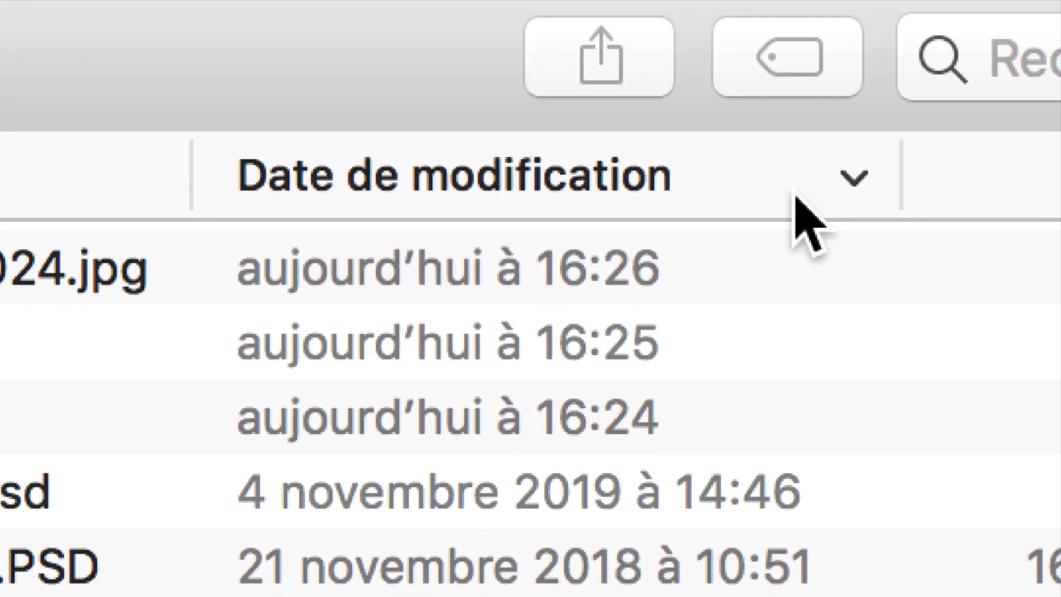
Sort the Links files by modification date, newest first, and show them as a list
{"action": "left_click", "coordinate": [795, 196]}
{"action": "left_click", "coordinate": [795, 196]}
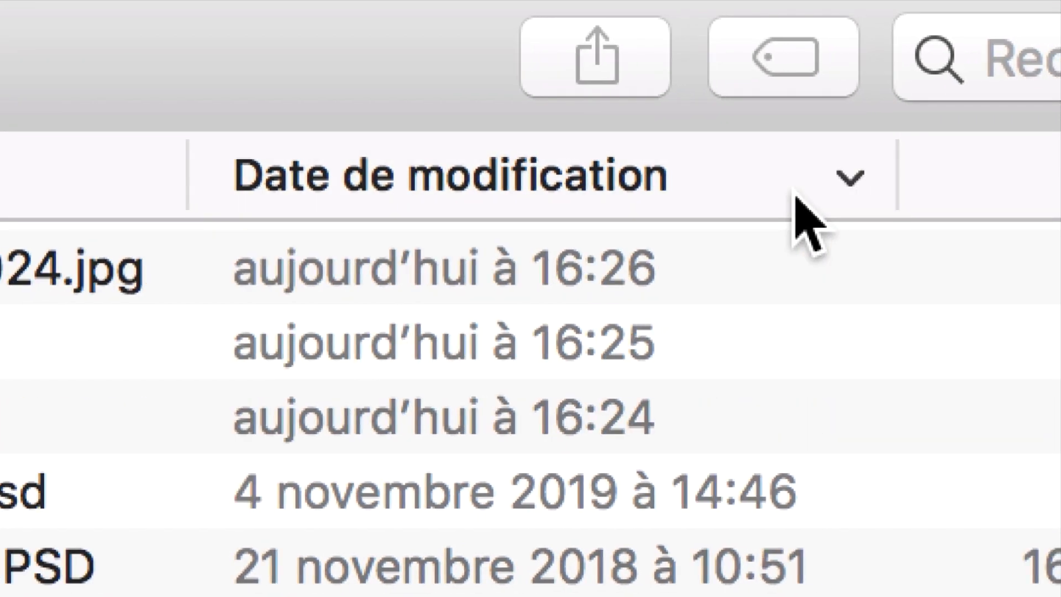
{"action": "left_click", "coordinate": [795, 196]}
{"action": "left_click", "coordinate": [795, 196]}
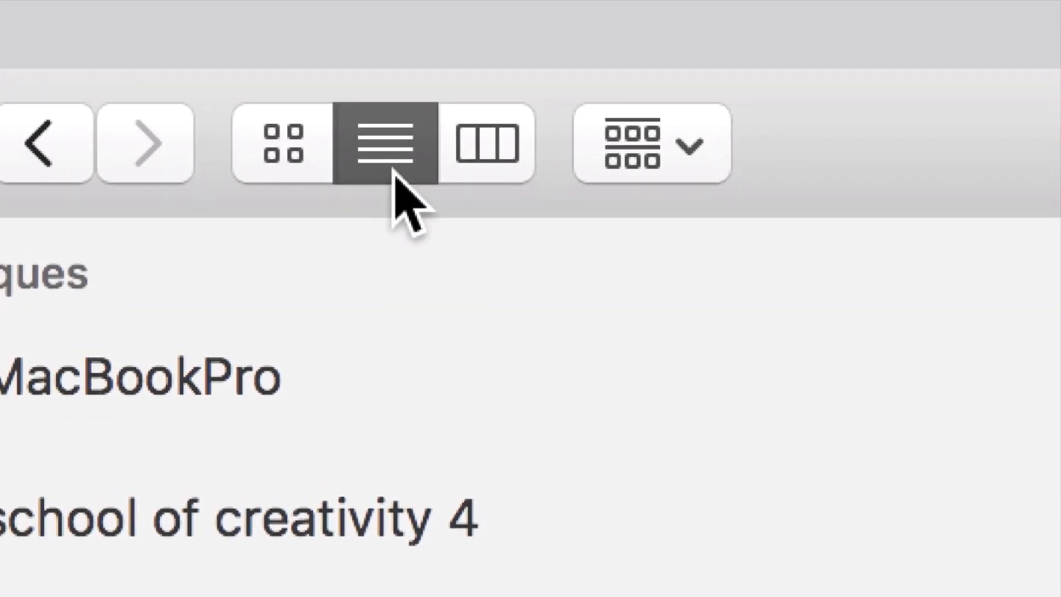
{"action": "left_click", "coordinate": [309, 173]}
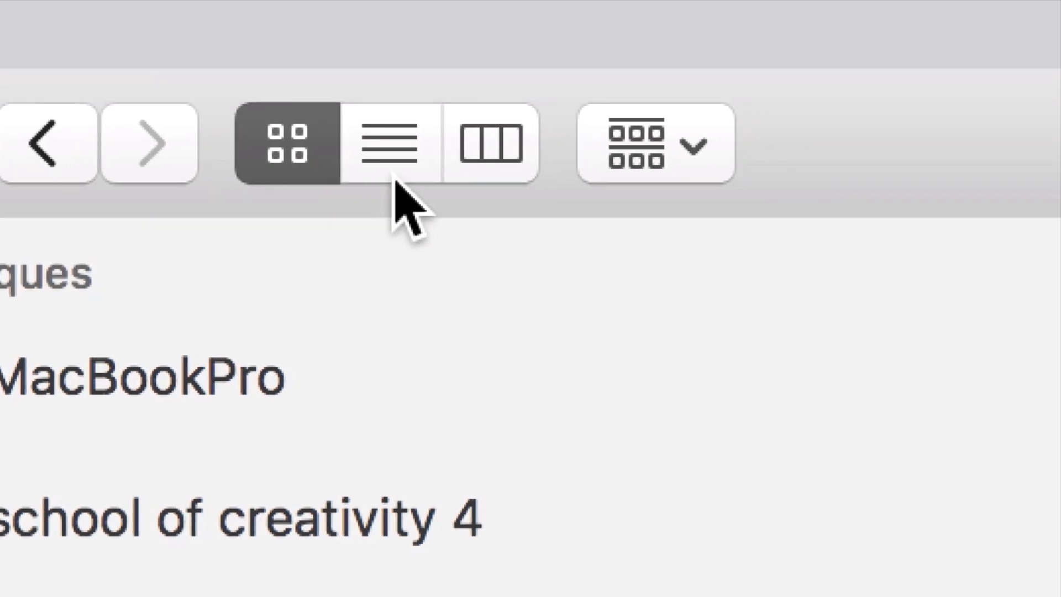
{"action": "left_click", "coordinate": [463, 176]}
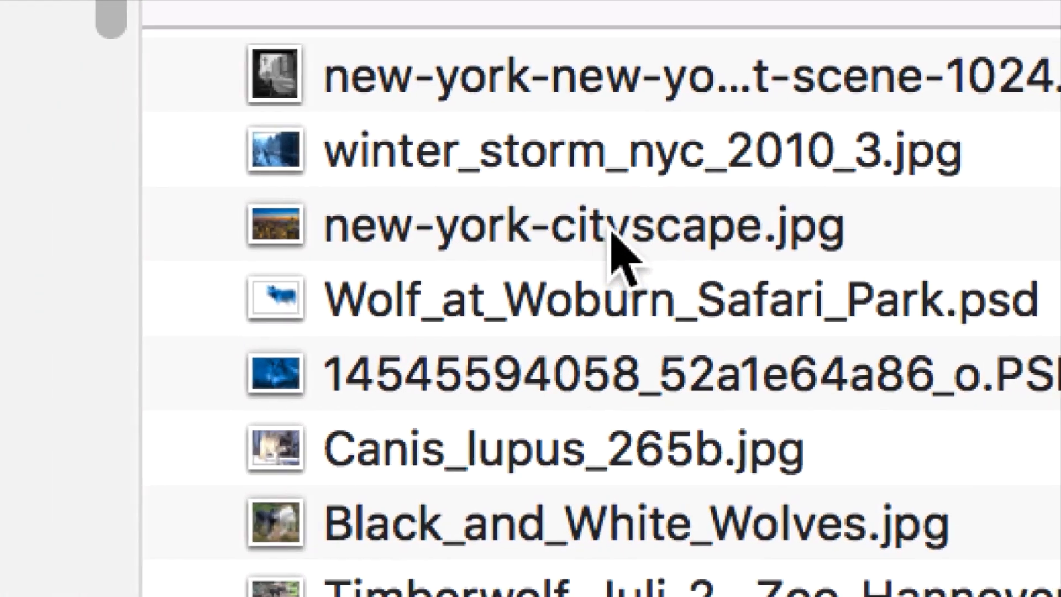
Place winter_storm_nyc_2010_3.jpg in the selected upper picture frame
{"action": "left_click", "coordinate": [566, 272]}
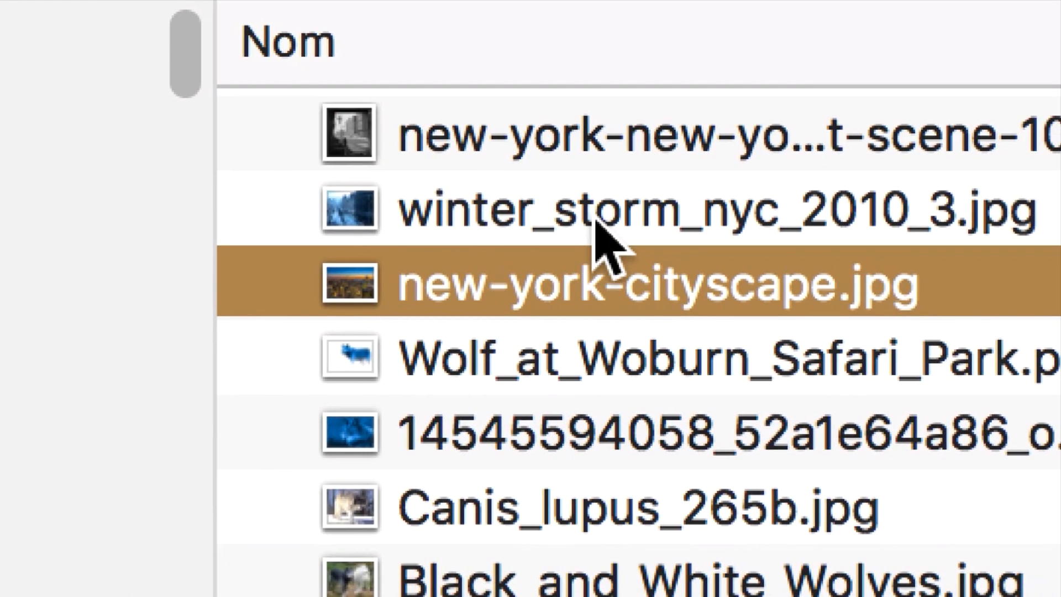
{"action": "left_click", "coordinate": [596, 221]}
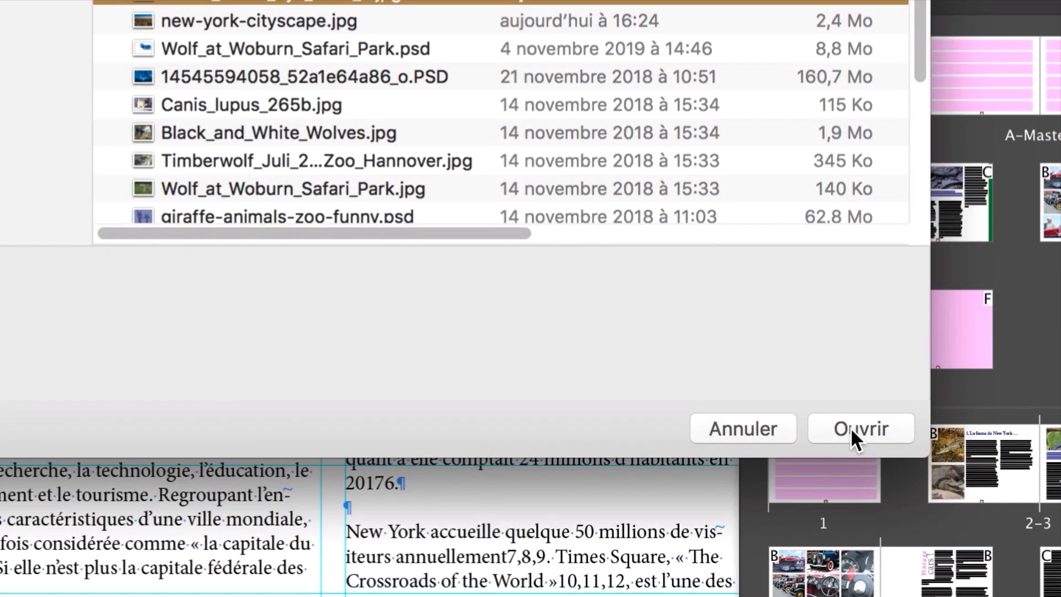
{"action": "left_click", "coordinate": [850, 427]}
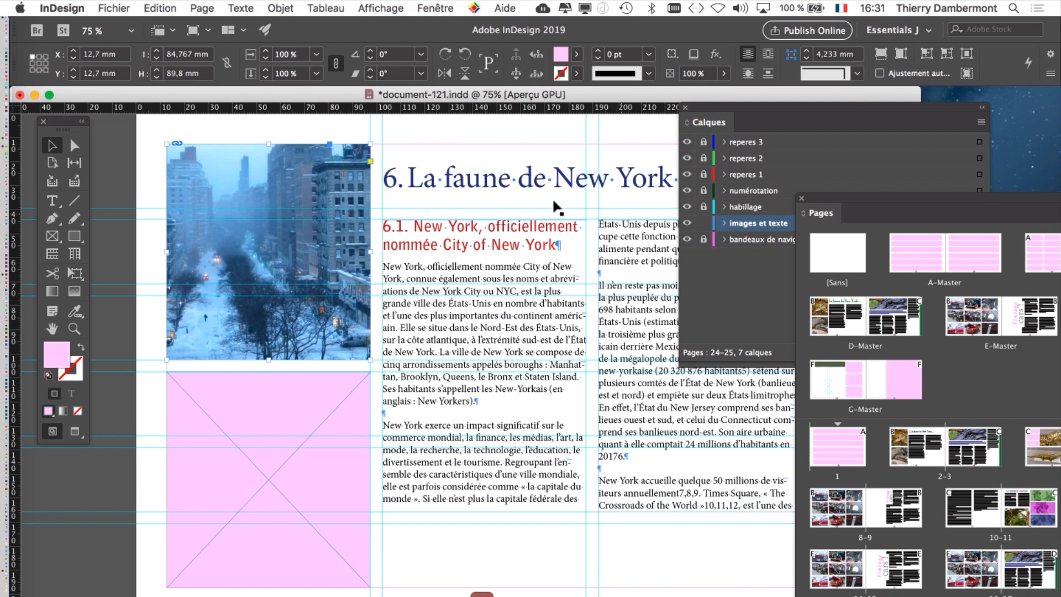
{"action": "key", "text": "super+Tab"}
{"action": "left_click", "coordinate": [115, 9]}
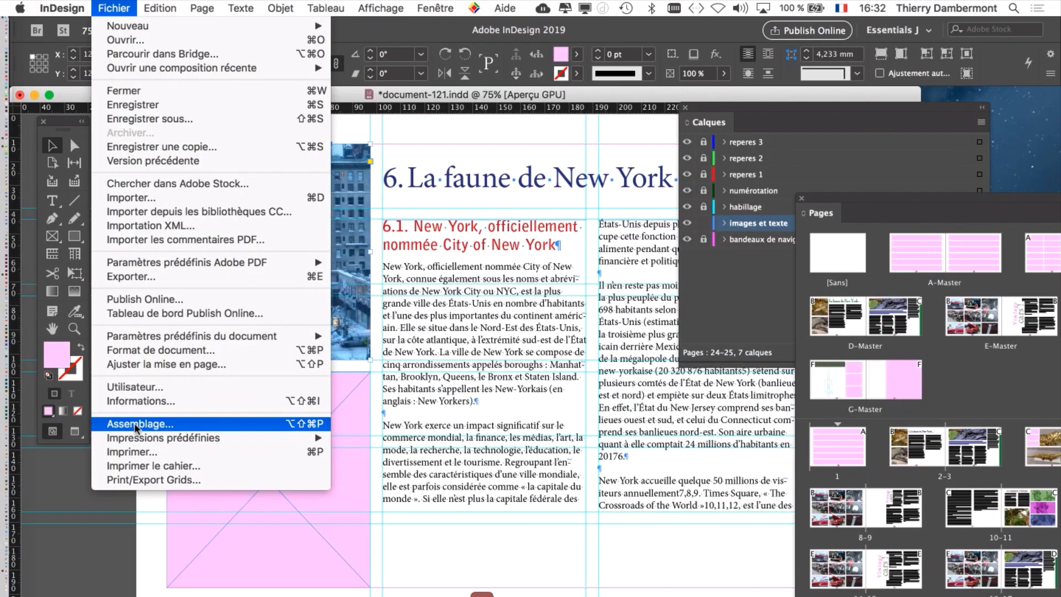
{"action": "left_click", "coordinate": [153, 422]}
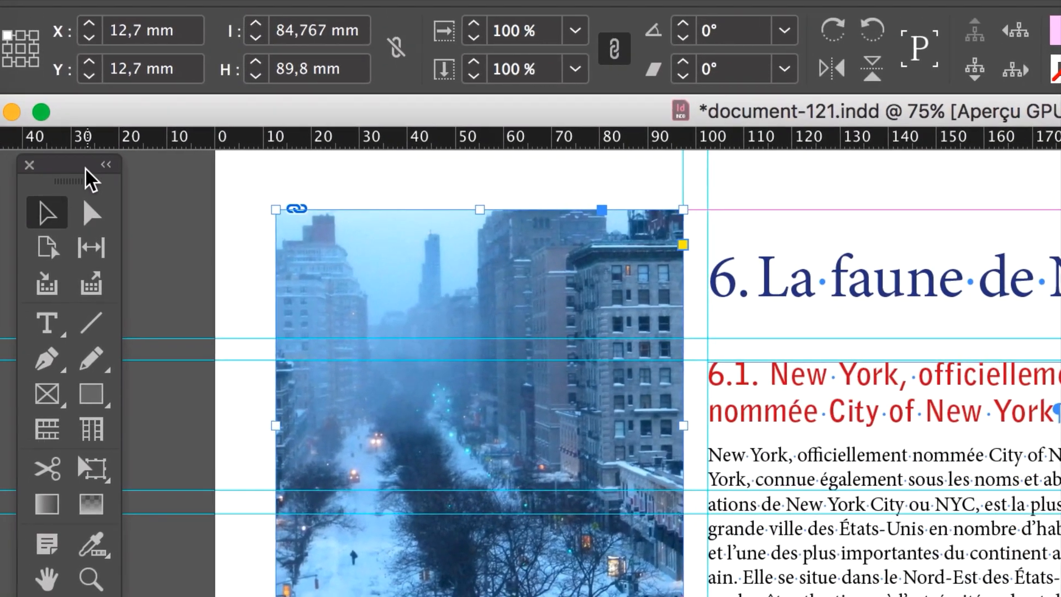
Move the tool palette clear of the page and, with no frame selected, load new-york-new-yo...t-scene-1024.jpg from Links for placement
{"action": "left_click_drag", "start_coordinate": [123, 156], "coordinate": [68, 156]}
{"action": "left_click", "coordinate": [179, 205]}
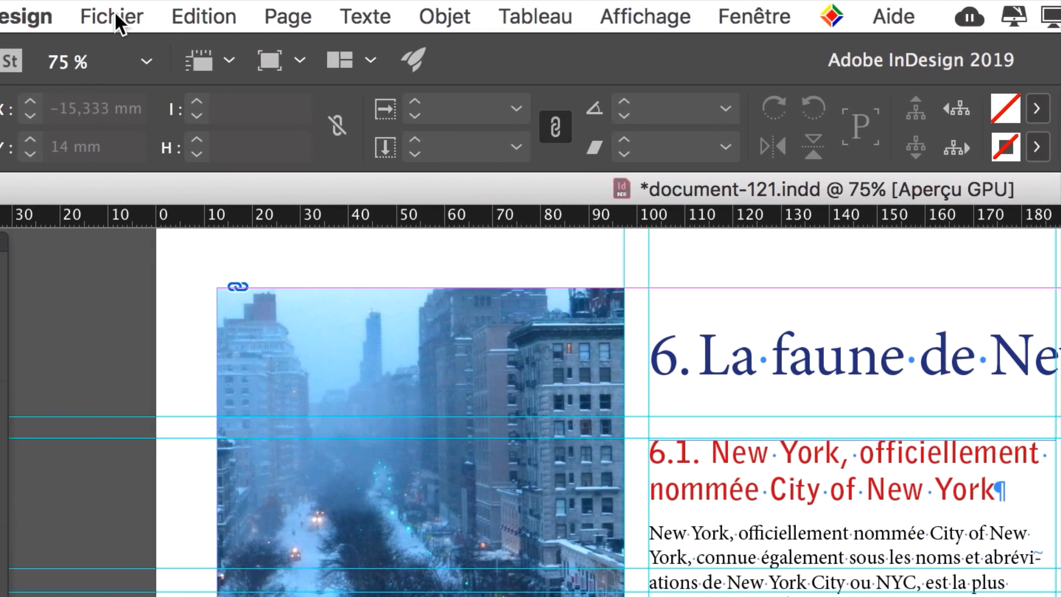
{"action": "left_click", "coordinate": [78, 15]}
{"action": "left_click", "coordinate": [159, 290]}
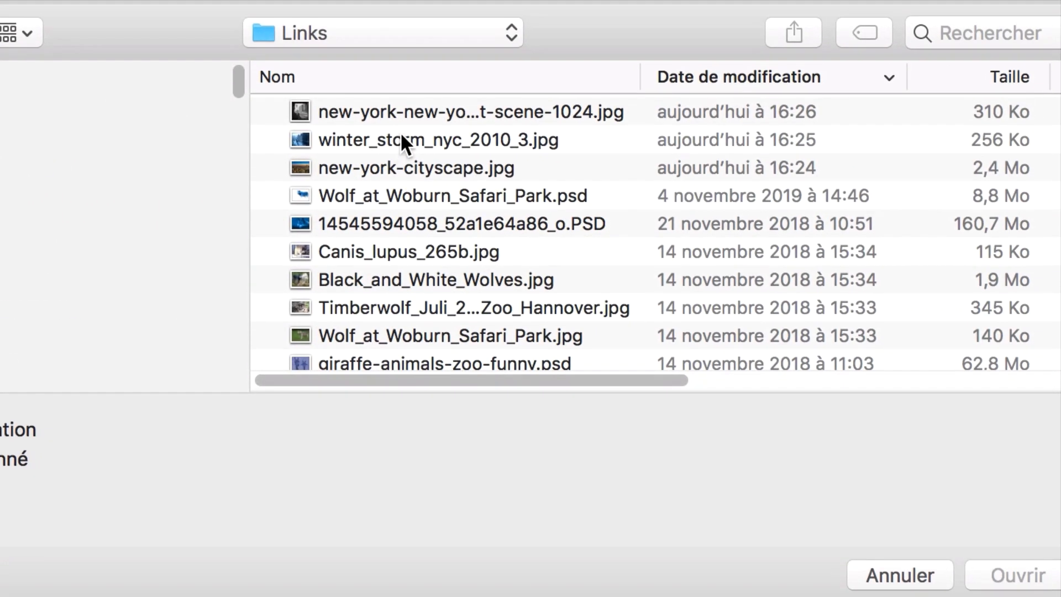
{"action": "left_click", "coordinate": [919, 105]}
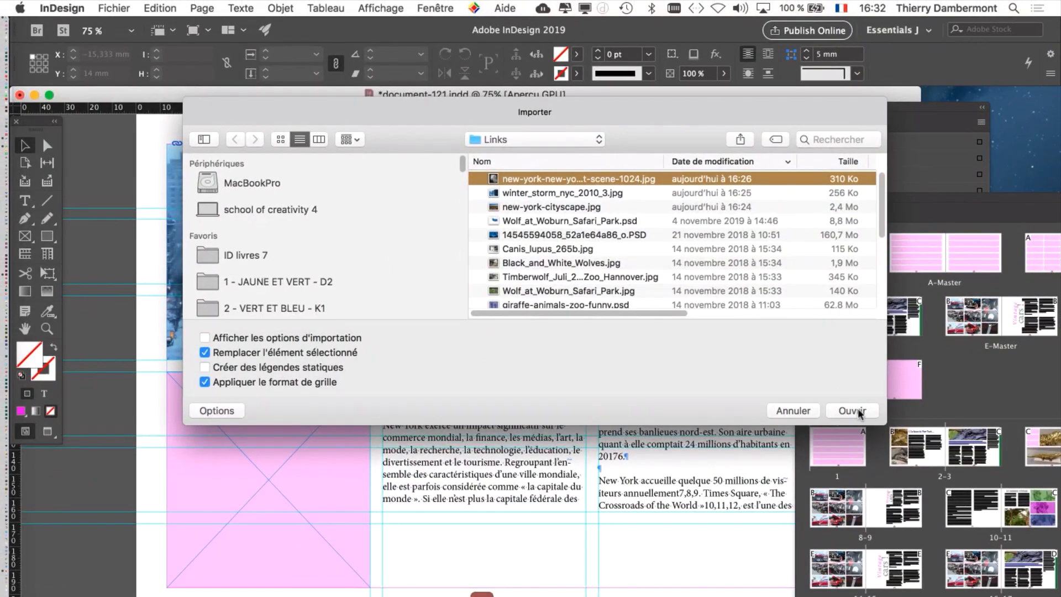
{"action": "left_click", "coordinate": [1030, 542]}
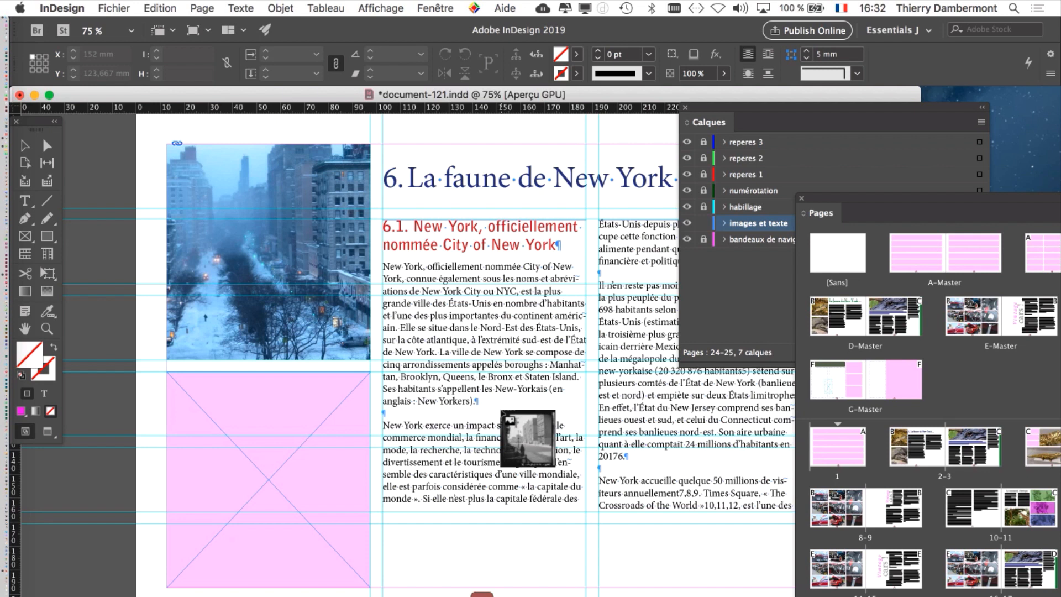
Place the loaded street photo in the blank area above the chapter title and undo that placement
{"action": "key", "text": "Escape"}
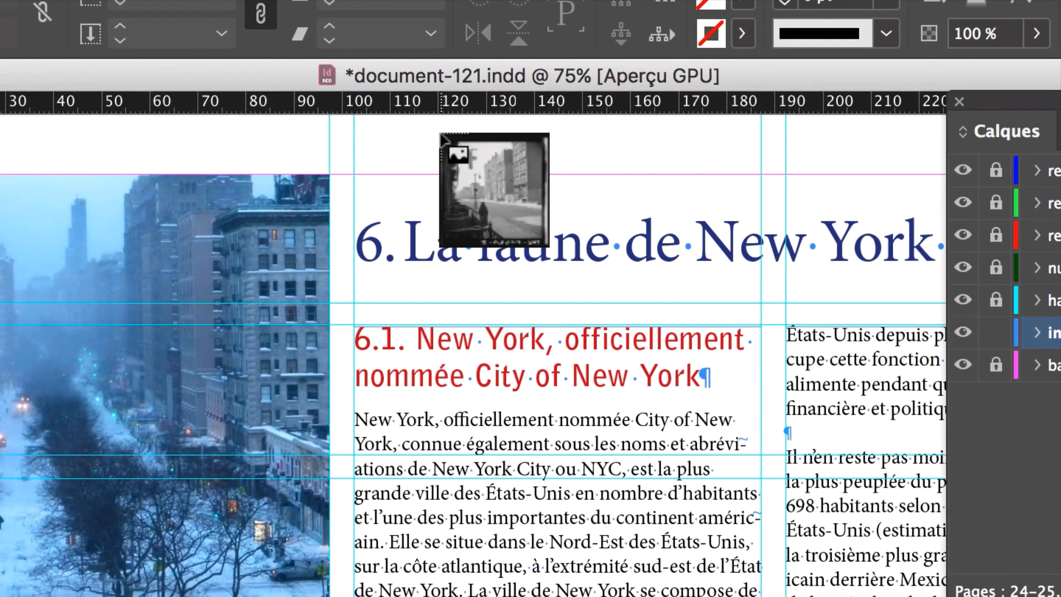
{"action": "left_click", "coordinate": [442, 135]}
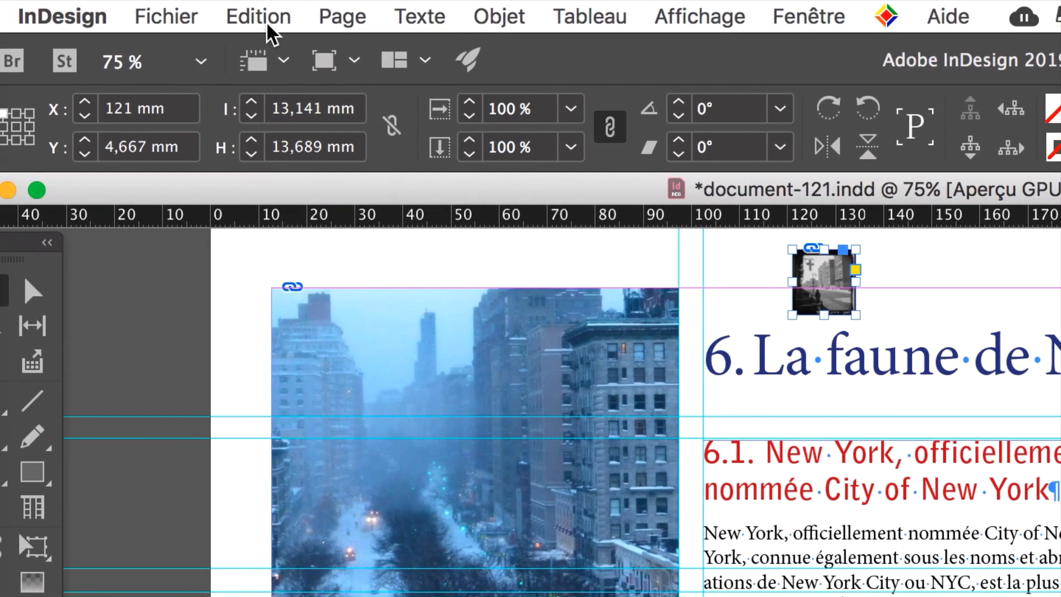
{"action": "left_click", "coordinate": [266, 21]}
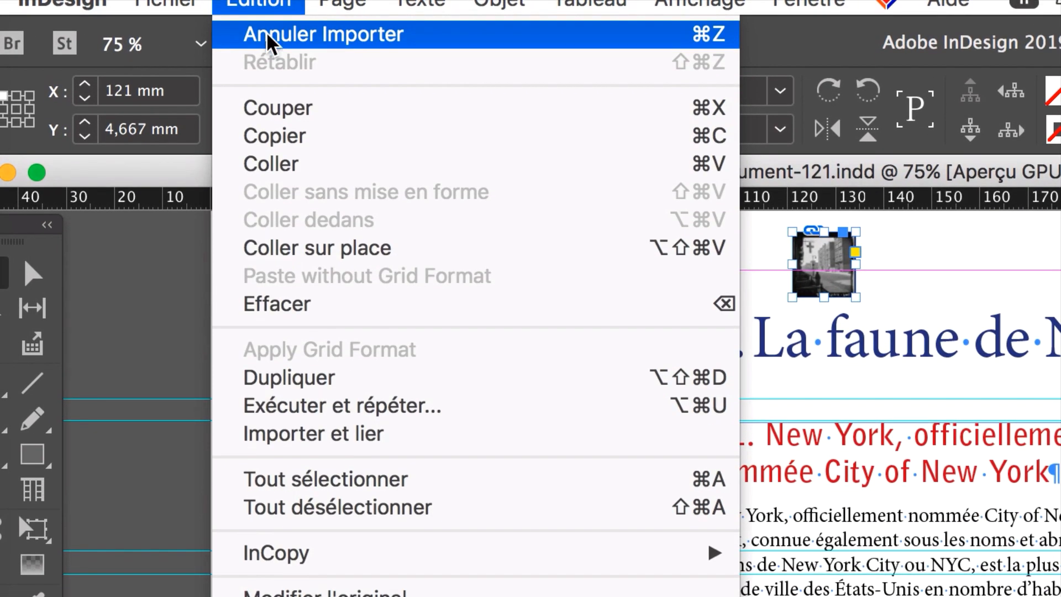
{"action": "left_click", "coordinate": [266, 31]}
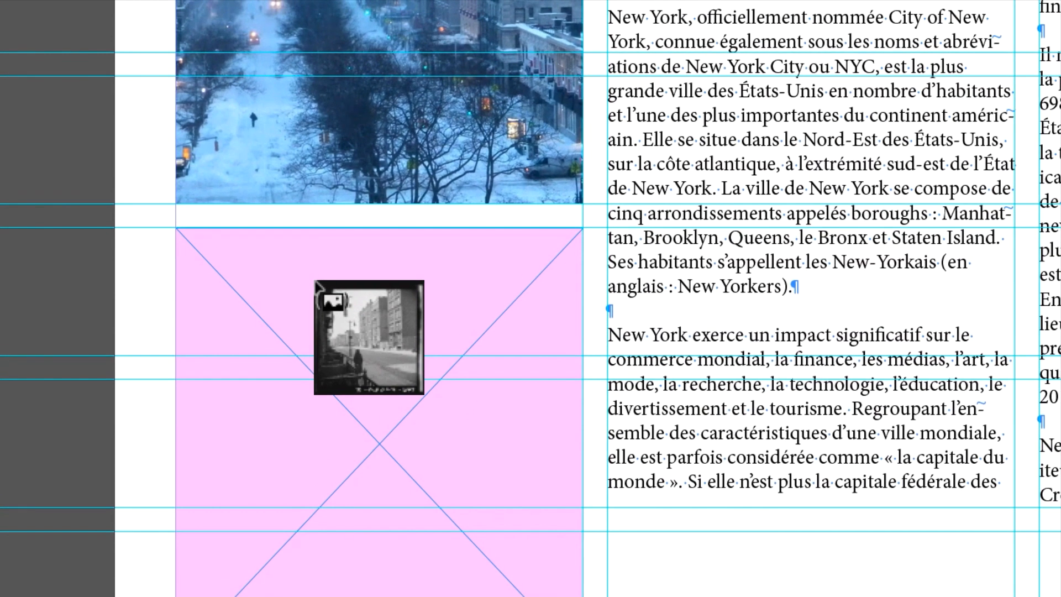
Place the loaded street photo in the empty pink frame below the winter image and inspect its detail up close
{"action": "left_click", "coordinate": [315, 283]}
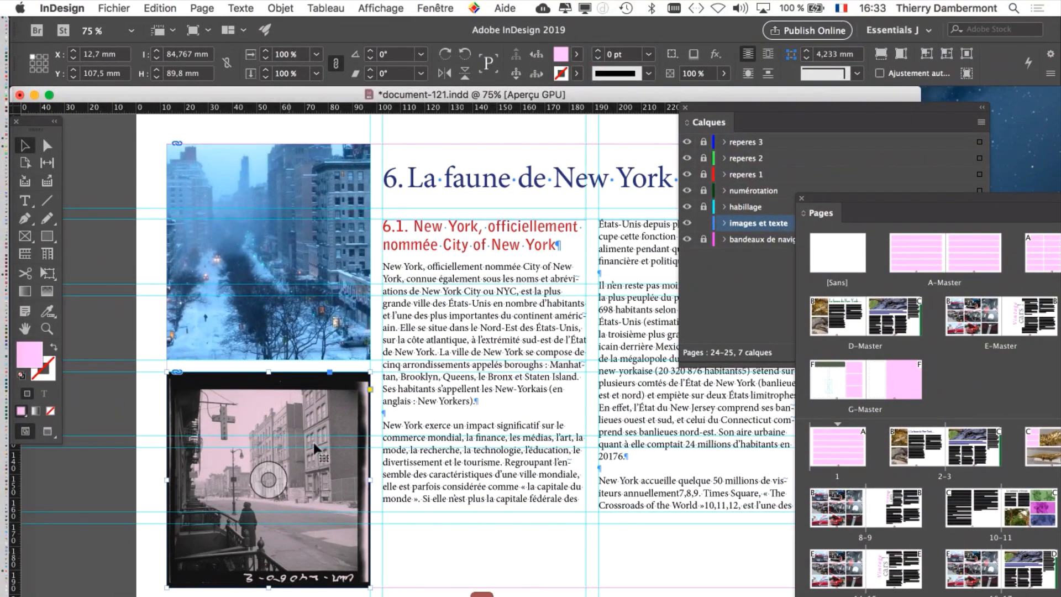
{"action": "scroll", "coordinate": [247, 507], "scroll_direction": "up", "scroll_amount": 5}
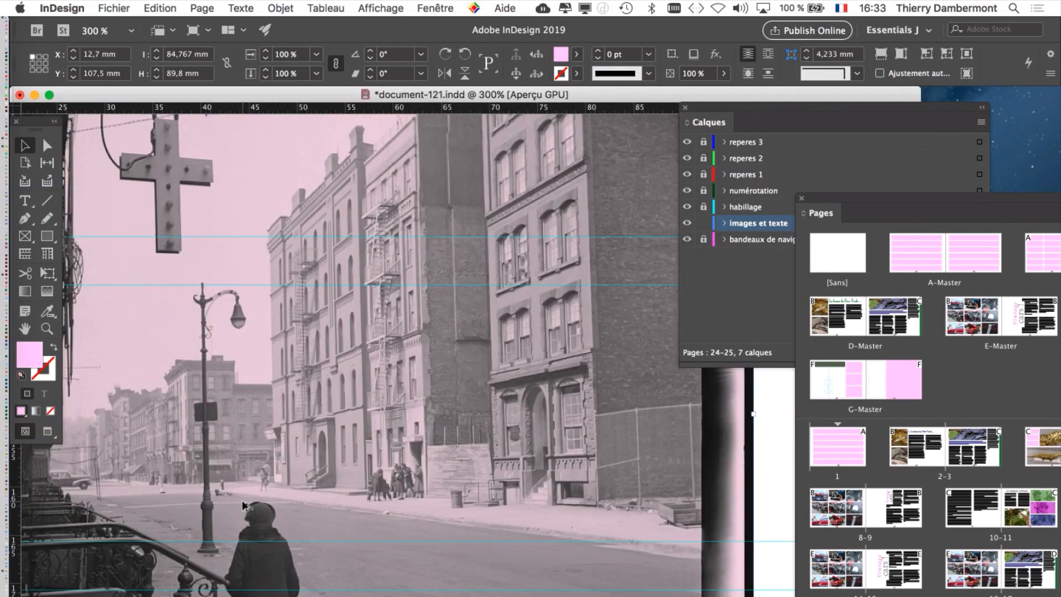
{"action": "scroll", "coordinate": [242, 494], "scroll_direction": "up", "scroll_amount": 2}
{"action": "left_click_drag", "start_coordinate": [204, 543], "coordinate": [295, 403]}
{"action": "scroll", "coordinate": [246, 385], "scroll_direction": "up", "scroll_amount": 3}
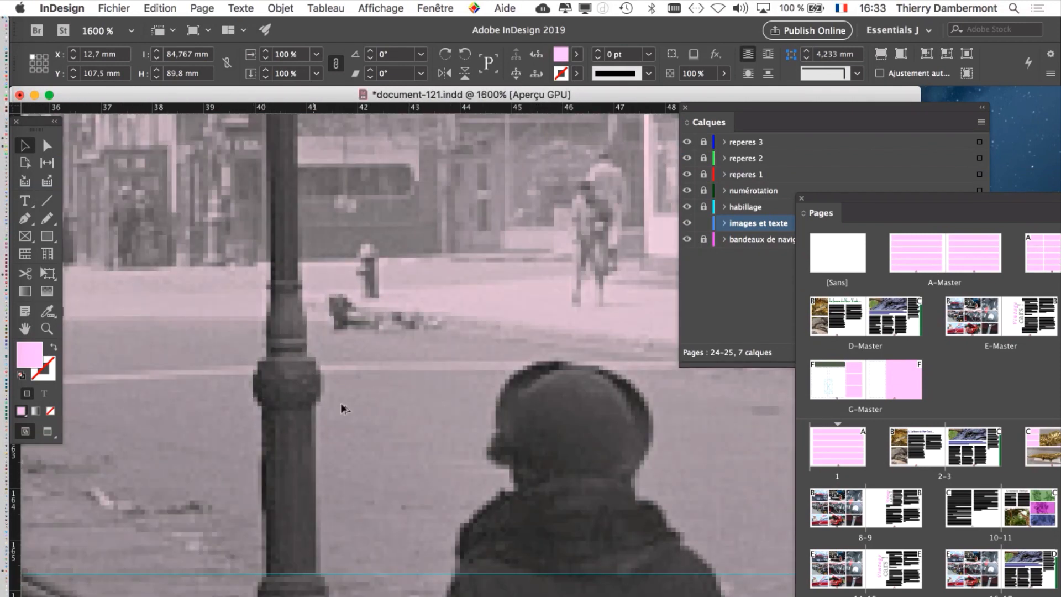
{"action": "left_click_drag", "start_coordinate": [407, 380], "coordinate": [305, 346]}
Set the display performance to standard display and check how both placed photos are rendered
{"action": "left_click", "coordinate": [380, 7]}
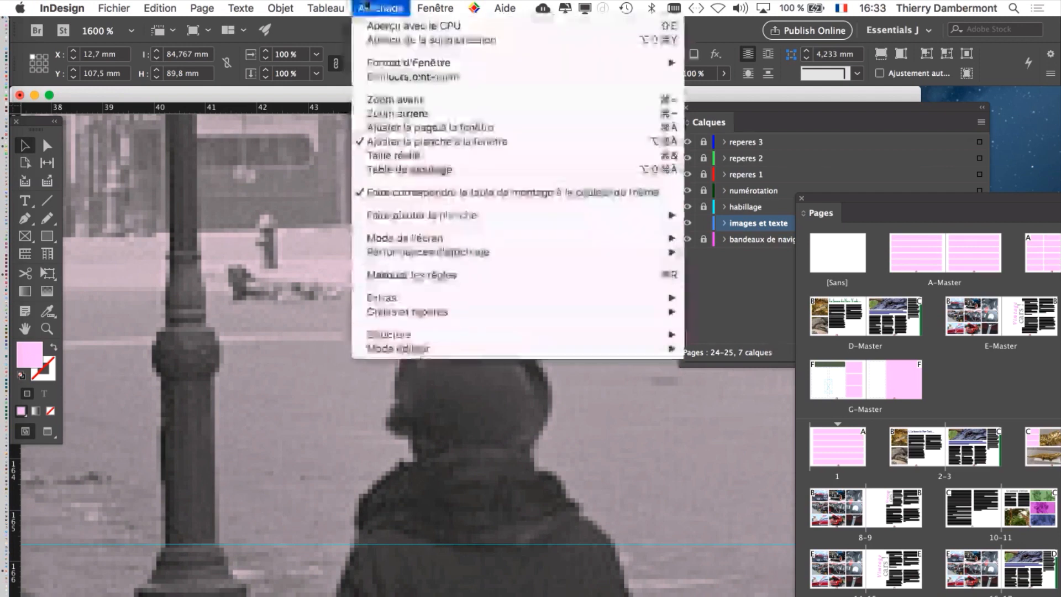
{"action": "mouse_move", "coordinate": [544, 253]}
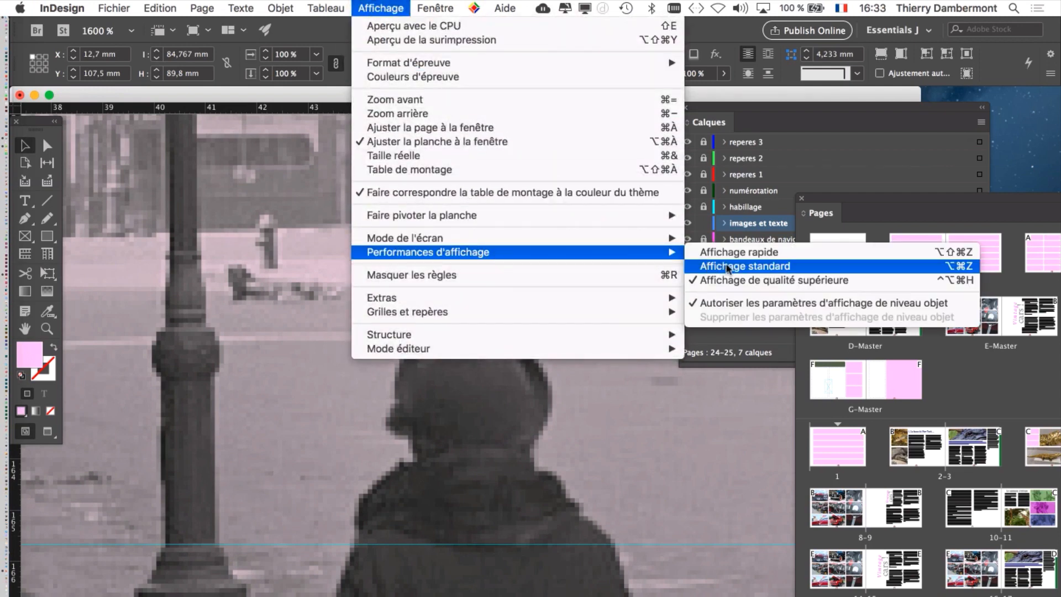
{"action": "left_click", "coordinate": [727, 267]}
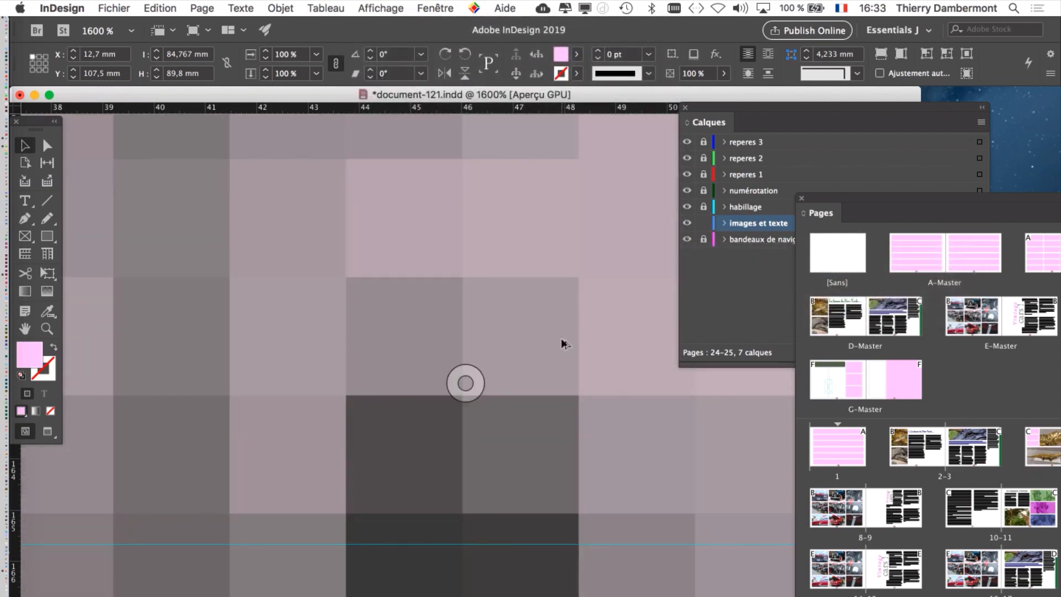
{"action": "scroll", "coordinate": [561, 343], "scroll_direction": "down", "scroll_amount": 3}
{"action": "scroll", "coordinate": [560, 344], "scroll_direction": "down", "scroll_amount": 3}
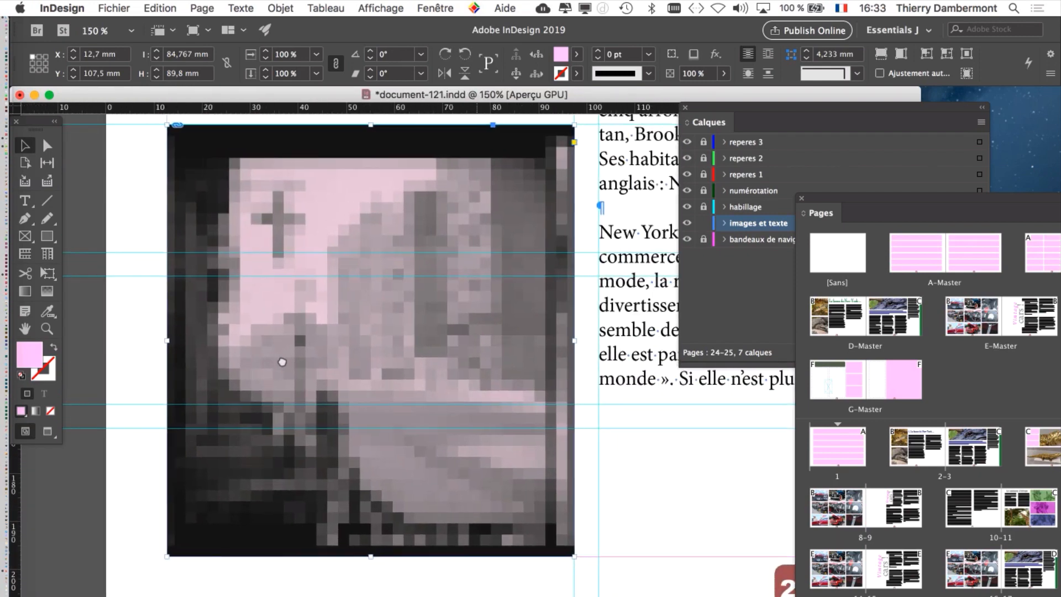
{"action": "left_click_drag", "start_coordinate": [282, 362], "coordinate": [267, 366]}
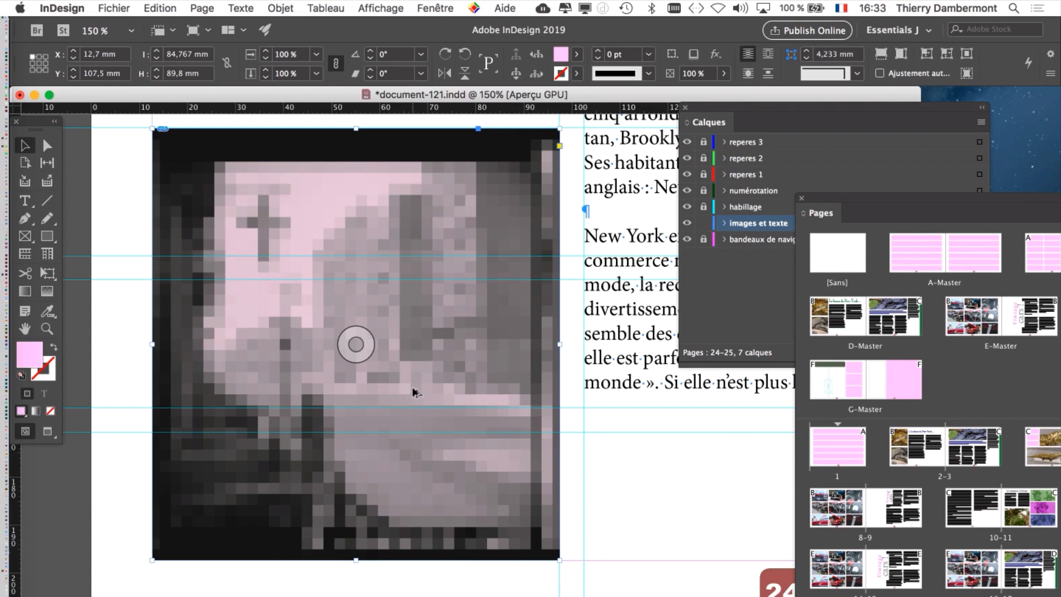
{"action": "scroll", "coordinate": [414, 393], "scroll_direction": "down", "scroll_amount": 1}
{"action": "scroll", "coordinate": [415, 392], "scroll_direction": "down", "scroll_amount": 1}
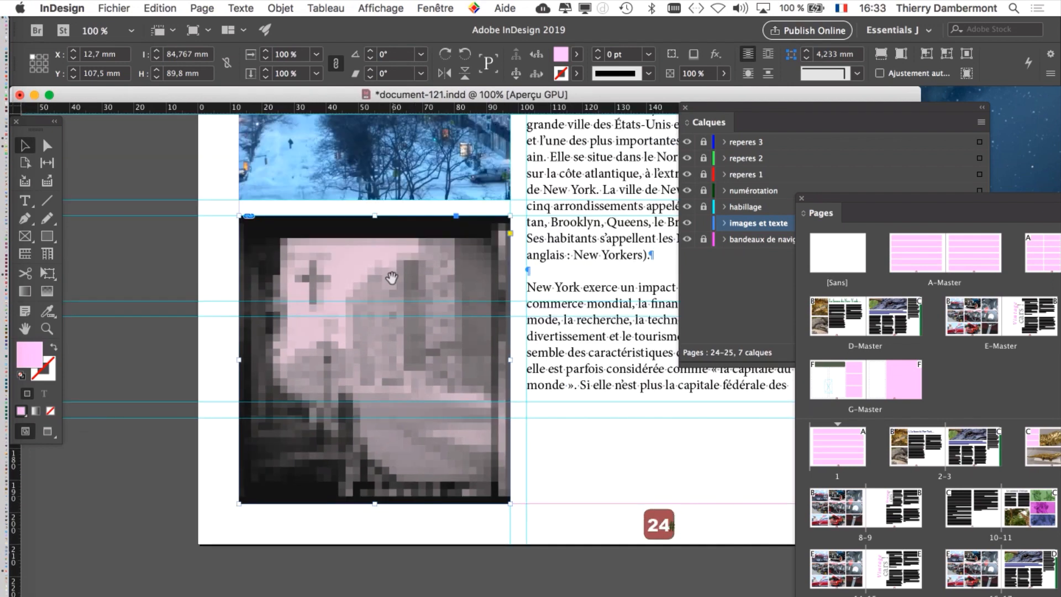
{"action": "left_click_drag", "start_coordinate": [396, 280], "coordinate": [250, 415]}
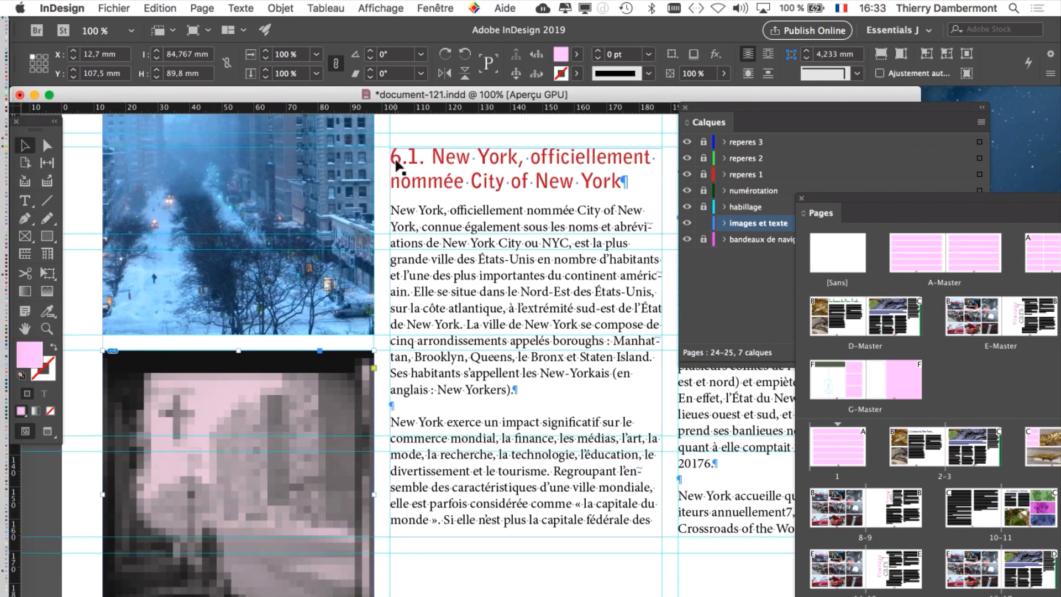
{"action": "left_click", "coordinate": [389, 7]}
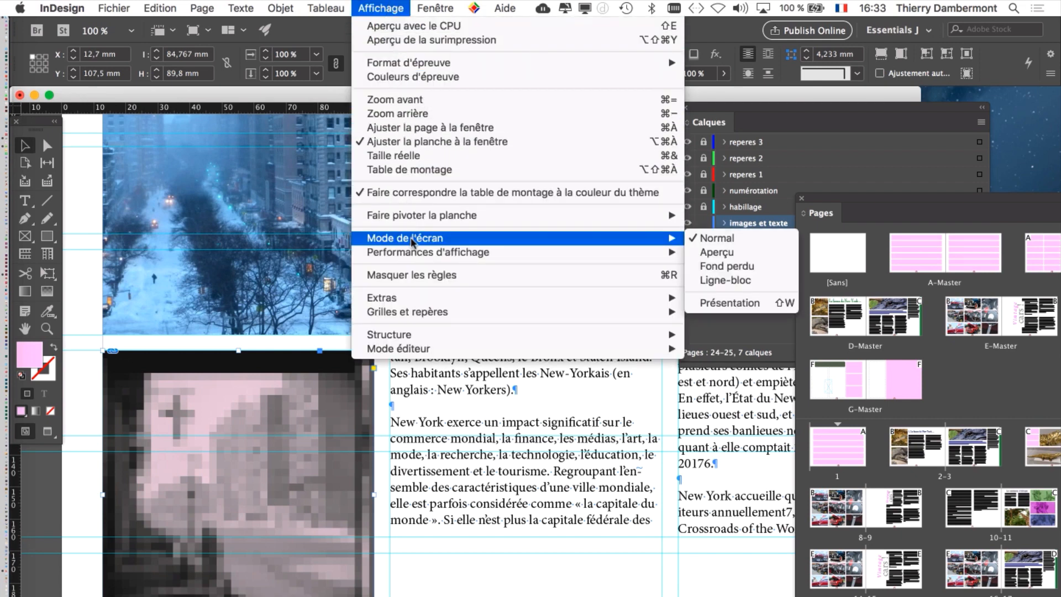
{"action": "mouse_move", "coordinate": [412, 253]}
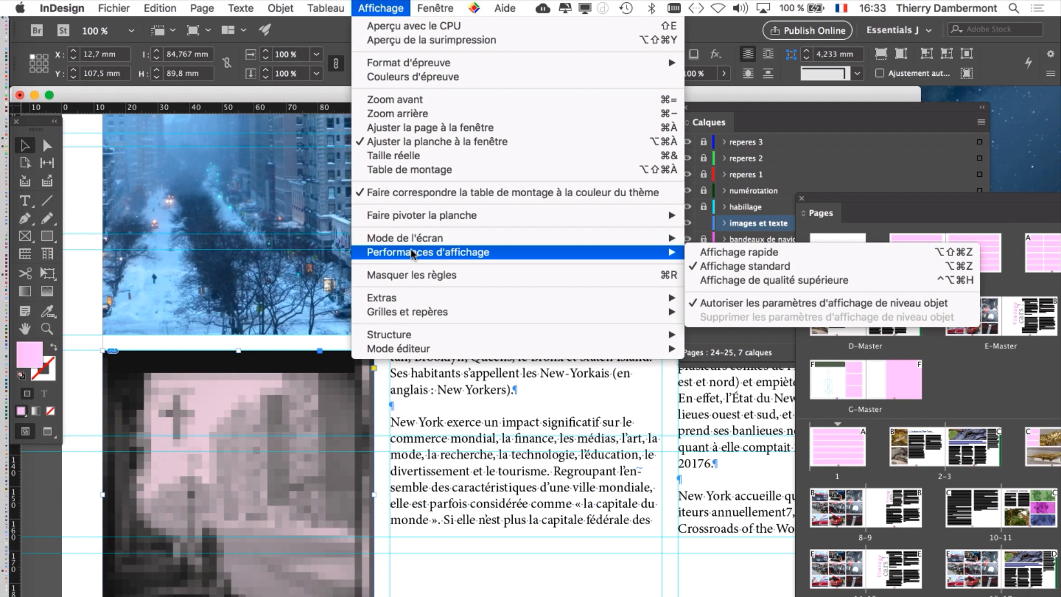
{"action": "left_click", "coordinate": [258, 564]}
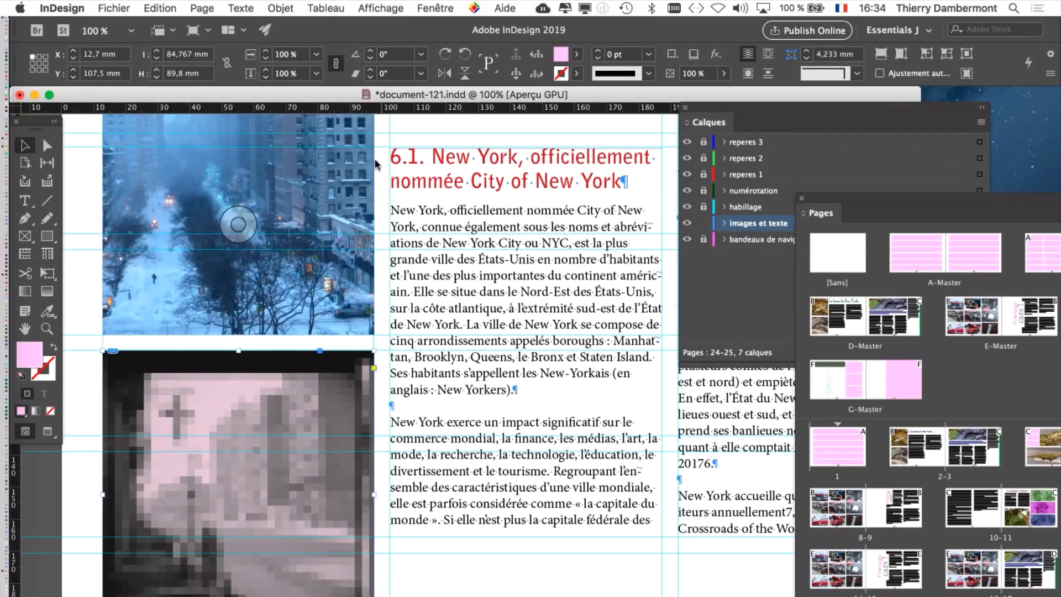
Set the display performance to high quality, inspect the winter photo at 400% and leave nothing selected
{"action": "left_click", "coordinate": [380, 7]}
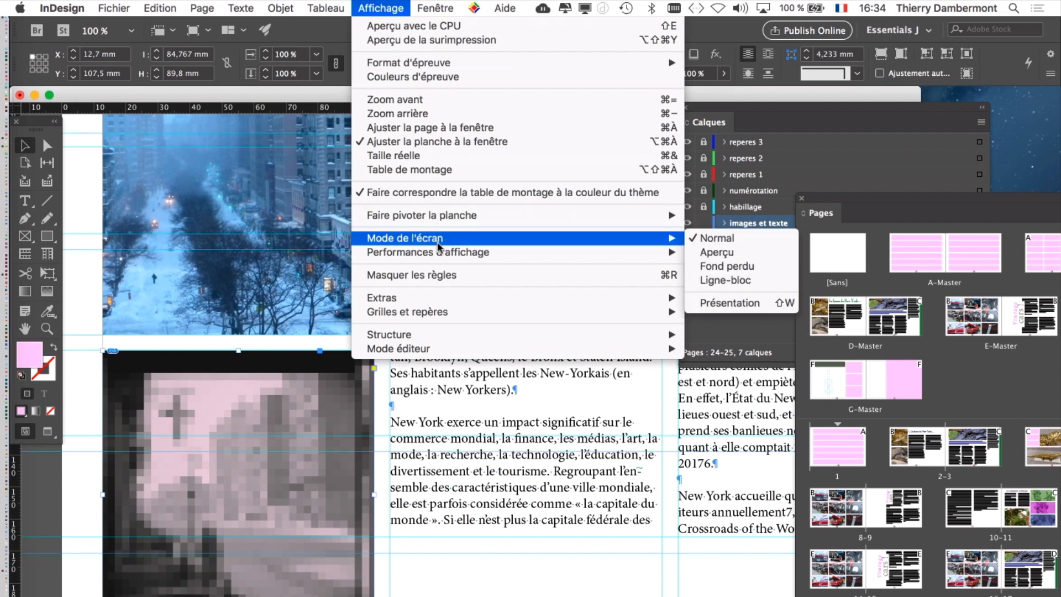
{"action": "mouse_move", "coordinate": [441, 255]}
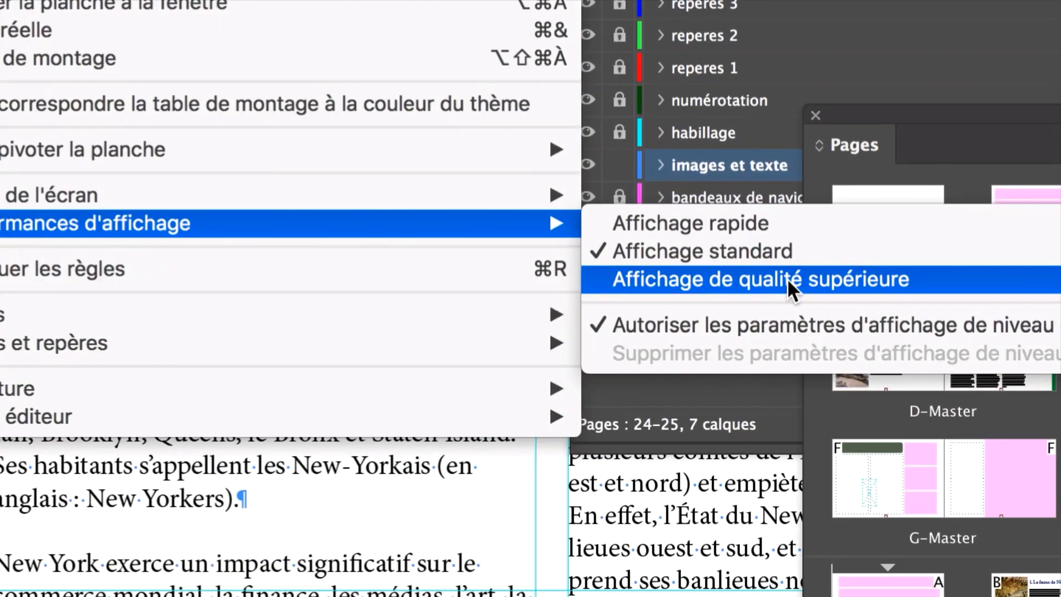
{"action": "left_click", "coordinate": [787, 278]}
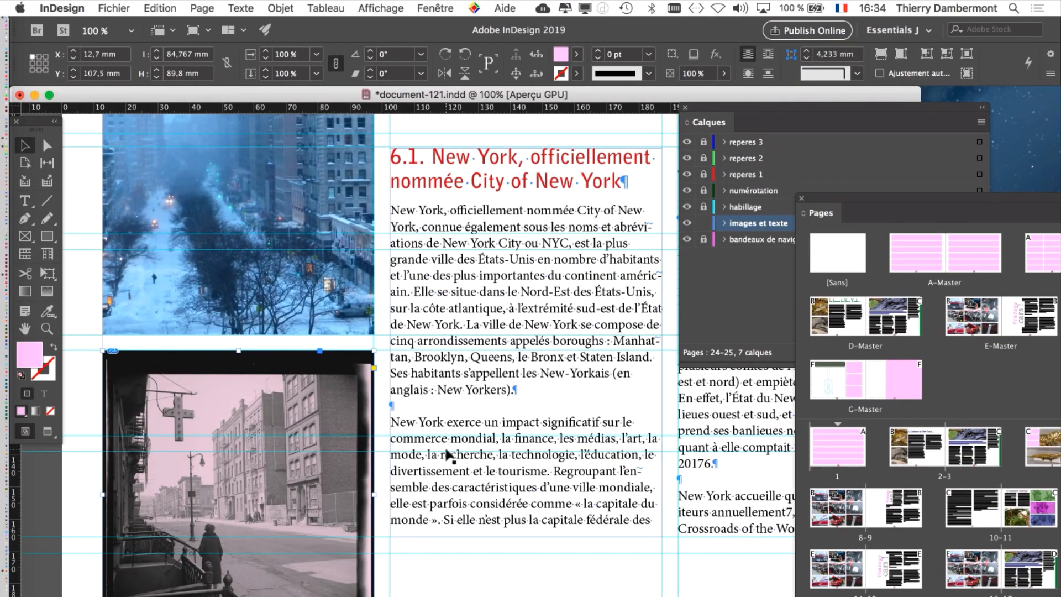
{"action": "key", "text": "super+4"}
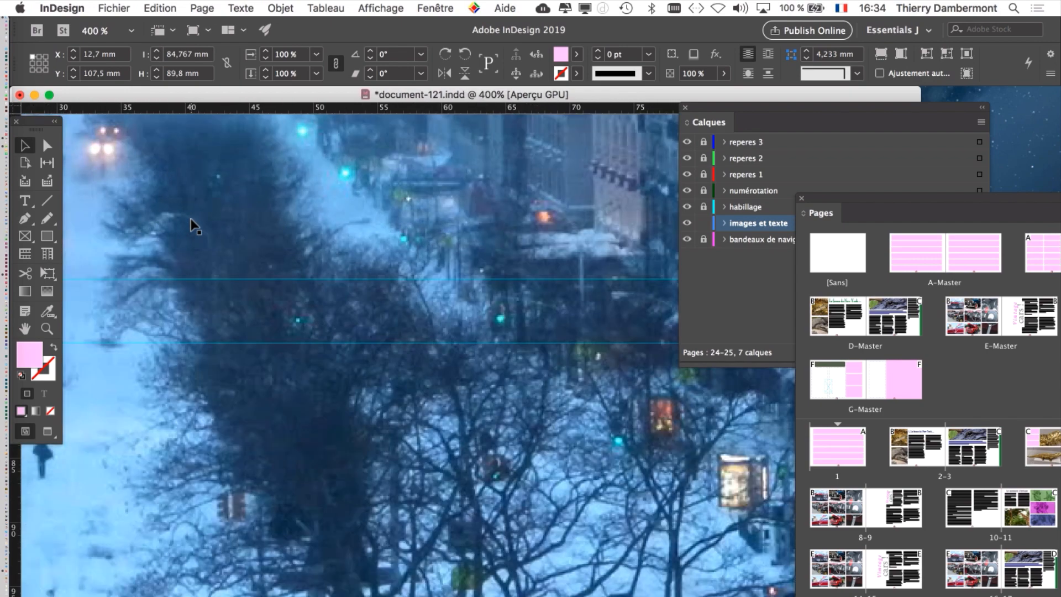
{"action": "key", "text": "super+1"}
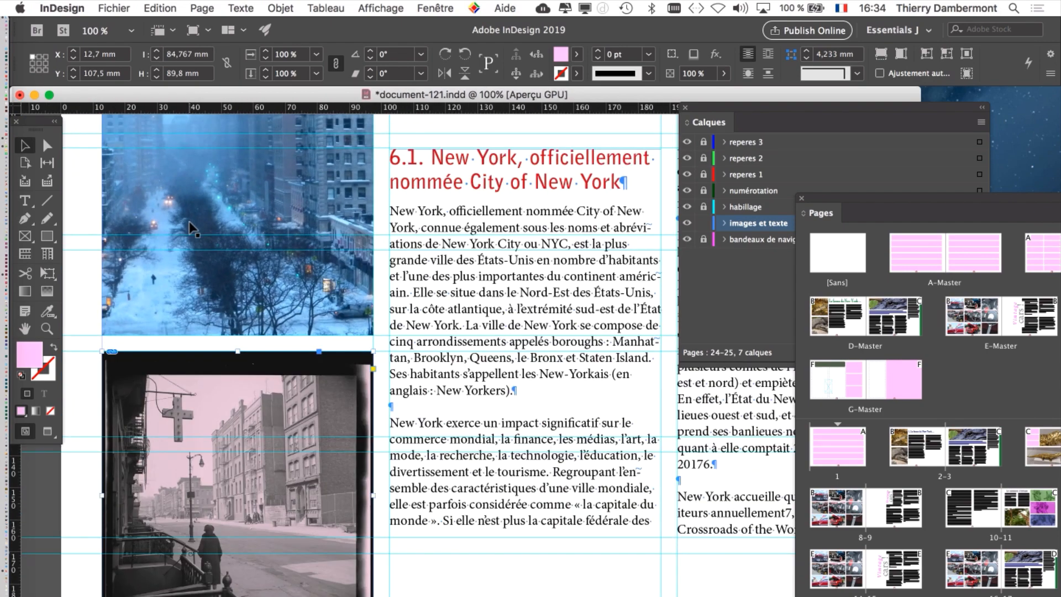
{"action": "key", "text": "super+shift+a"}
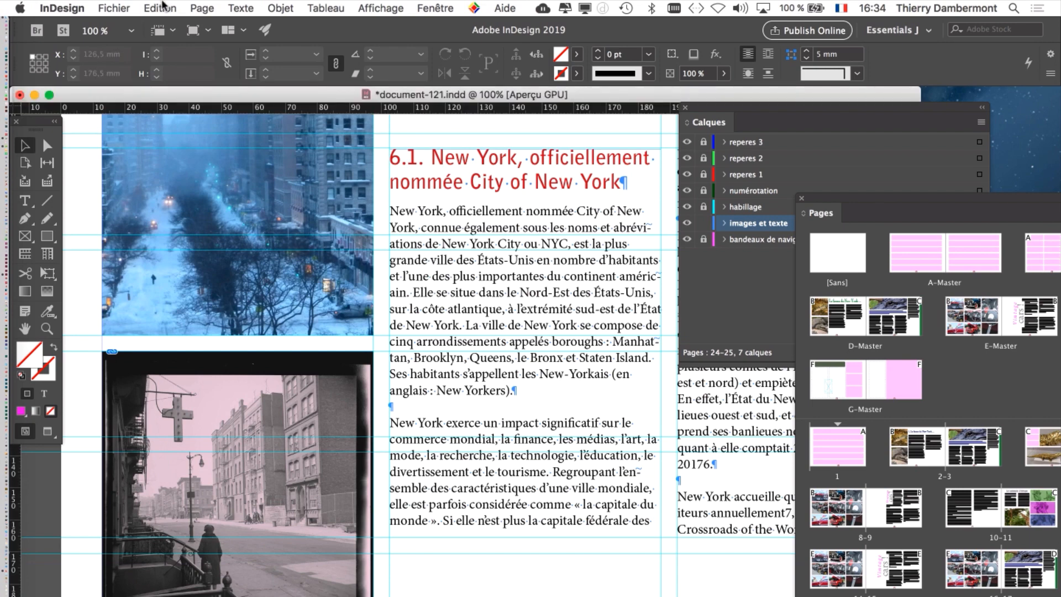
Bring the empty pink frame on page 25 into view and move the layers palette and document window aside to uncover the Finder window
{"action": "key", "text": "super+5"}
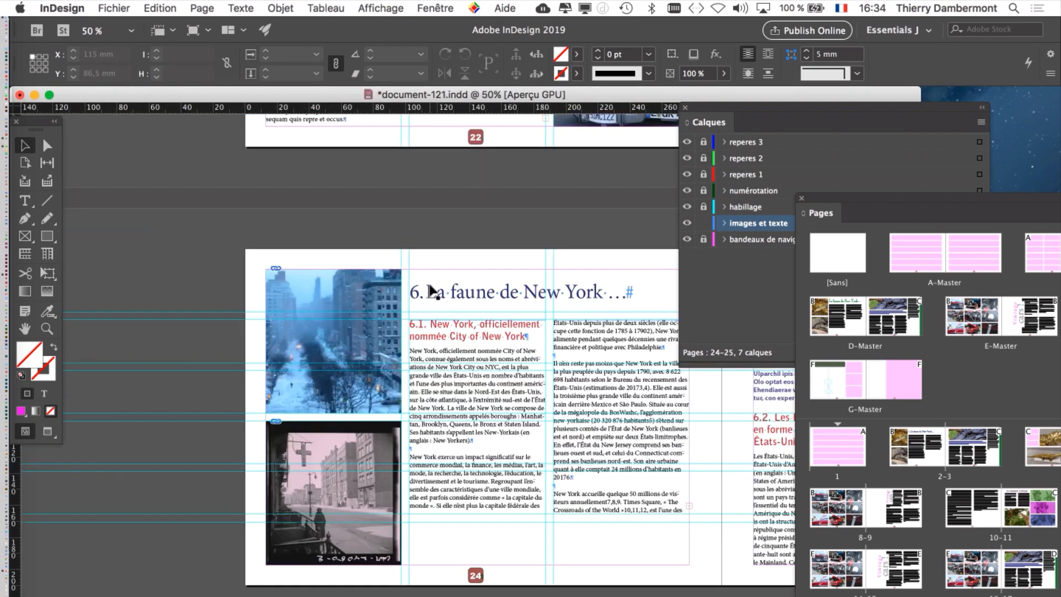
{"action": "scroll", "coordinate": [520, 389], "scroll_direction": "right", "scroll_amount": 8}
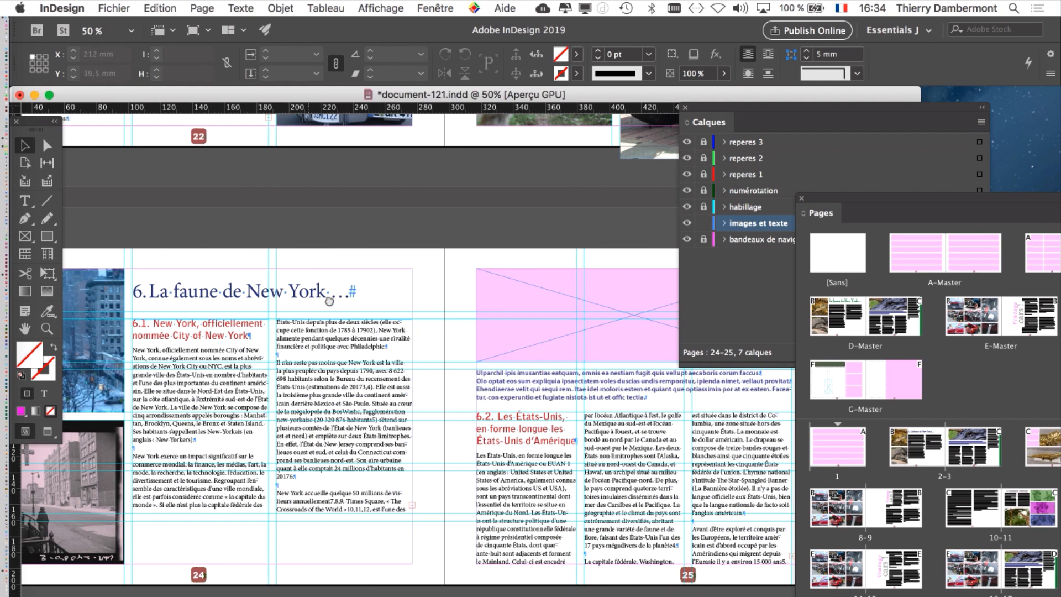
{"action": "scroll", "coordinate": [408, 274], "scroll_direction": "left", "scroll_amount": 1}
{"action": "scroll", "coordinate": [408, 274], "scroll_direction": "left", "scroll_amount": 1}
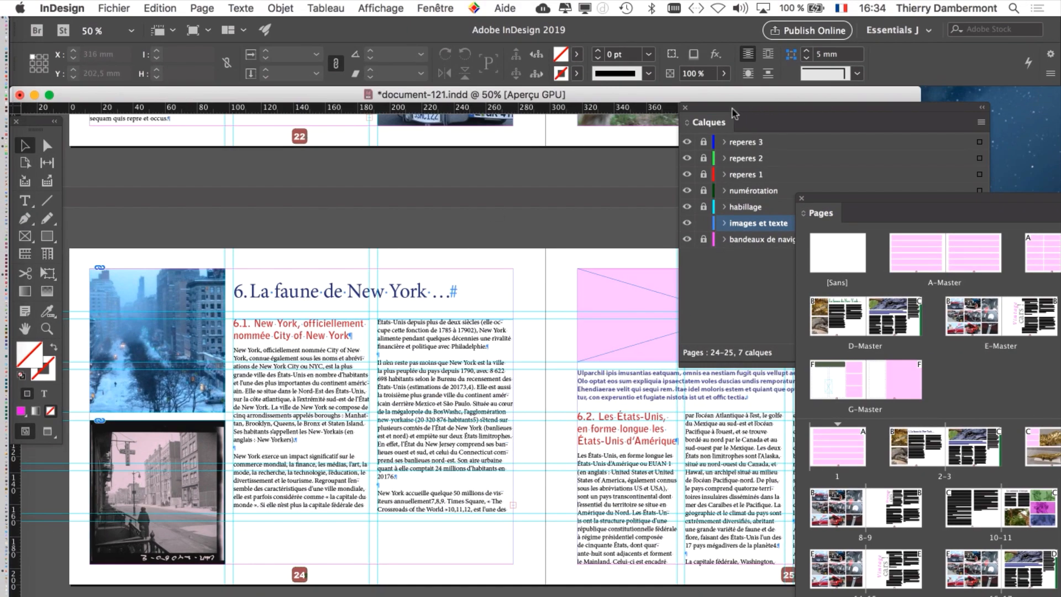
{"action": "left_click_drag", "start_coordinate": [716, 104], "coordinate": [875, 99]}
{"action": "left_click_drag", "start_coordinate": [791, 87], "coordinate": [409, 89]}
{"action": "scroll", "coordinate": [287, 455], "scroll_direction": "down", "scroll_amount": 2}
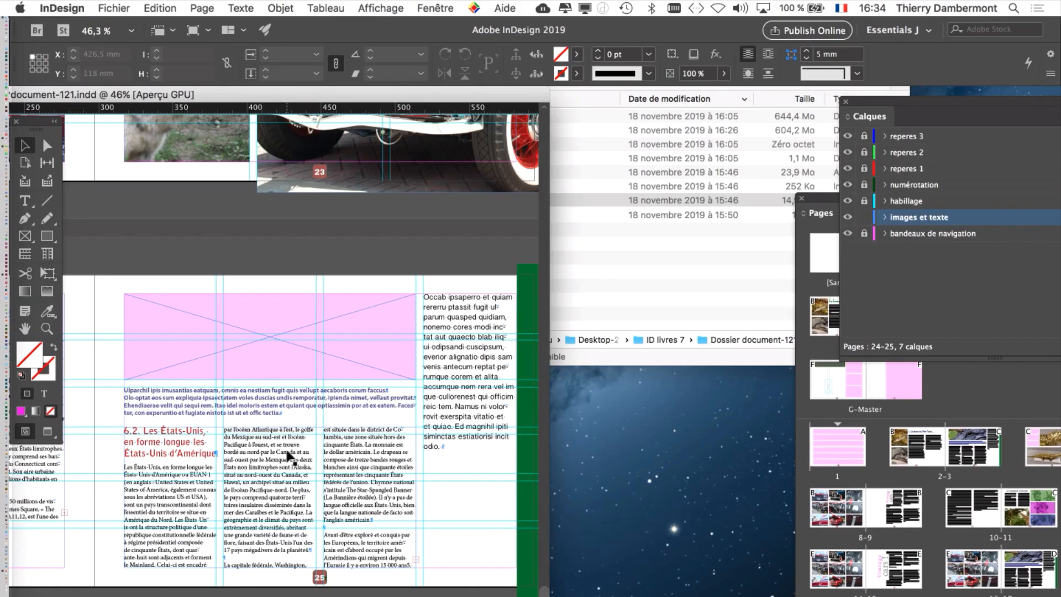
Switch to Finder, open the Links folder of Dossier document-121 and select new-york-cityscape.jpg
{"action": "left_click", "coordinate": [984, 103]}
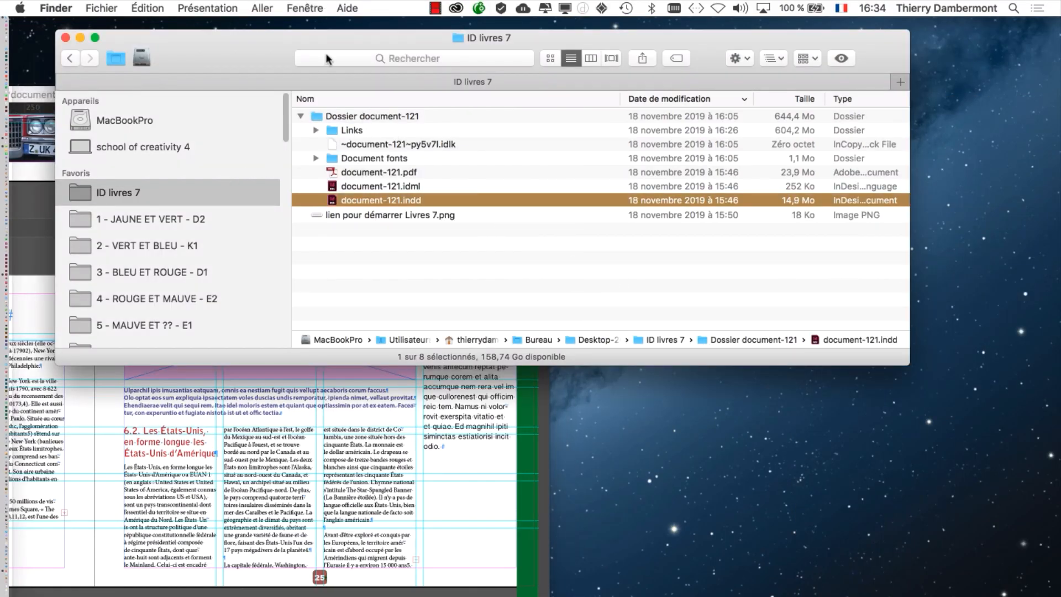
{"action": "left_click_drag", "start_coordinate": [340, 35], "coordinate": [687, 44]}
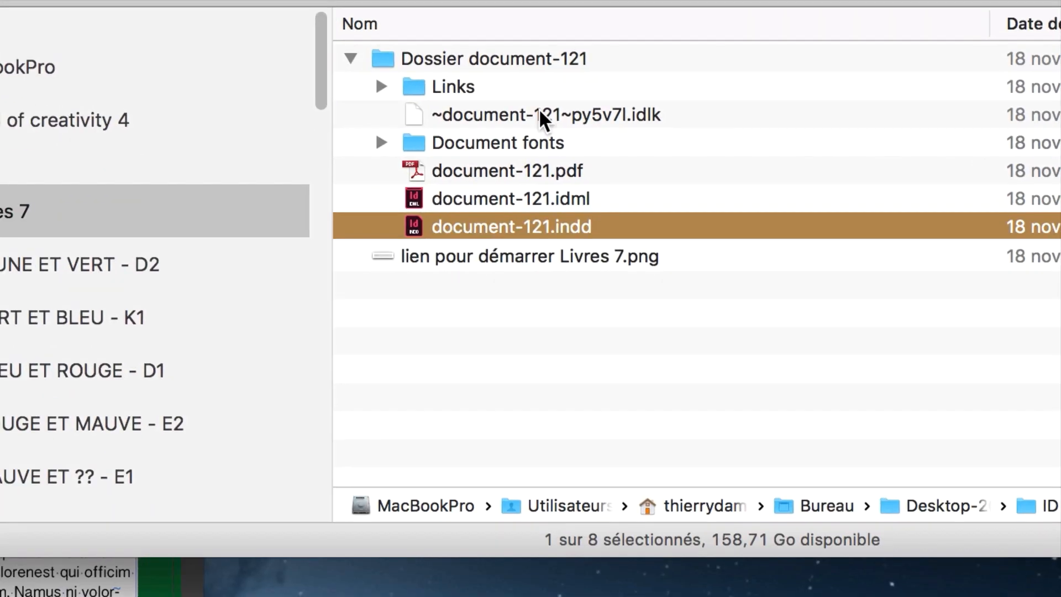
{"action": "double_click", "coordinate": [508, 88]}
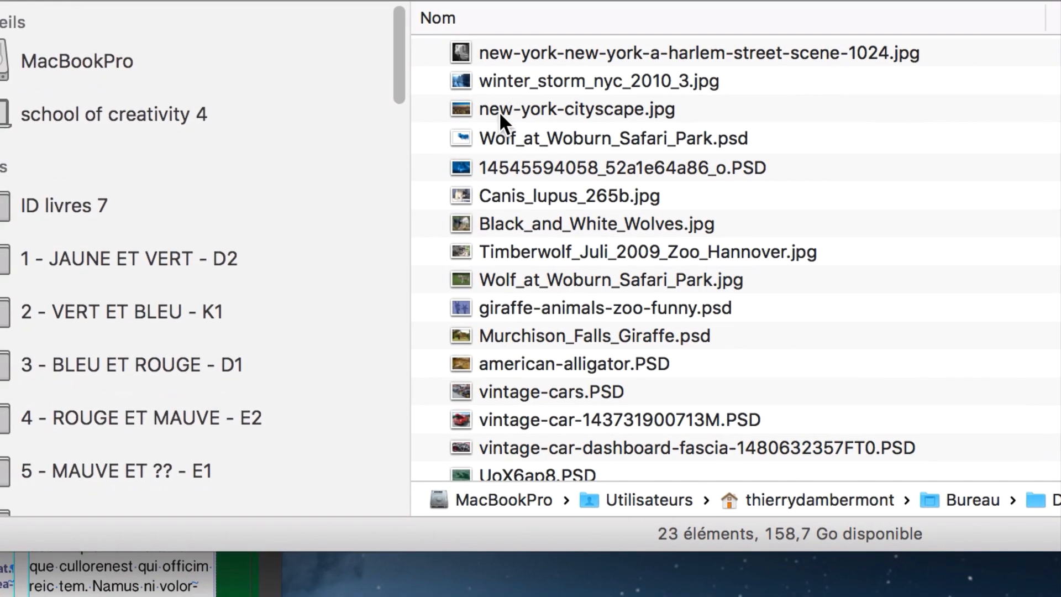
{"action": "left_click", "coordinate": [458, 151]}
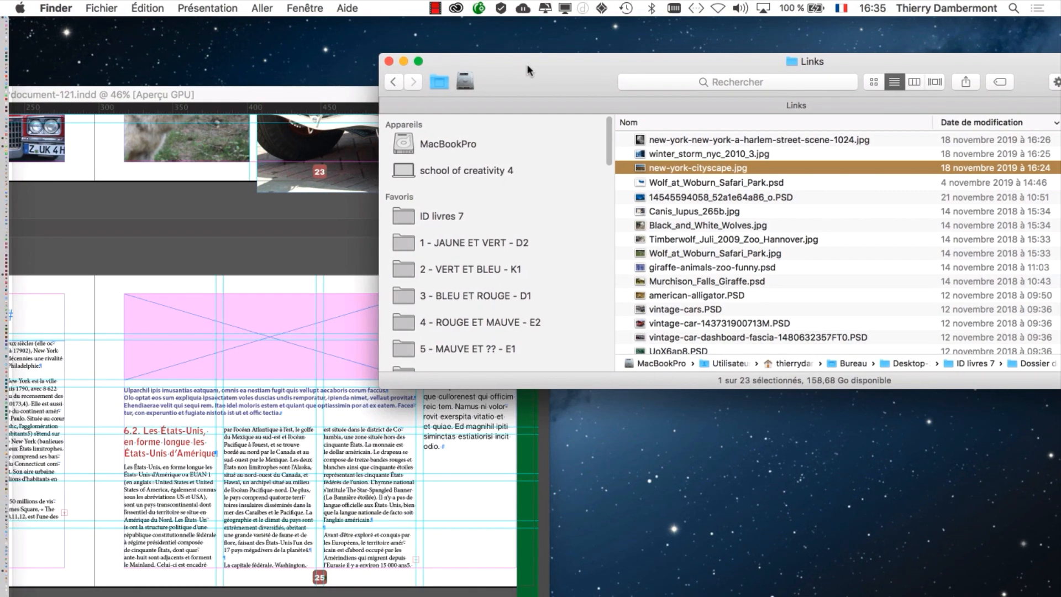
Place new-york-cityscape.jpg from the Links folder into the empty pink frame above the text on page 25
{"action": "left_click_drag", "start_coordinate": [526, 64], "coordinate": [604, 29]}
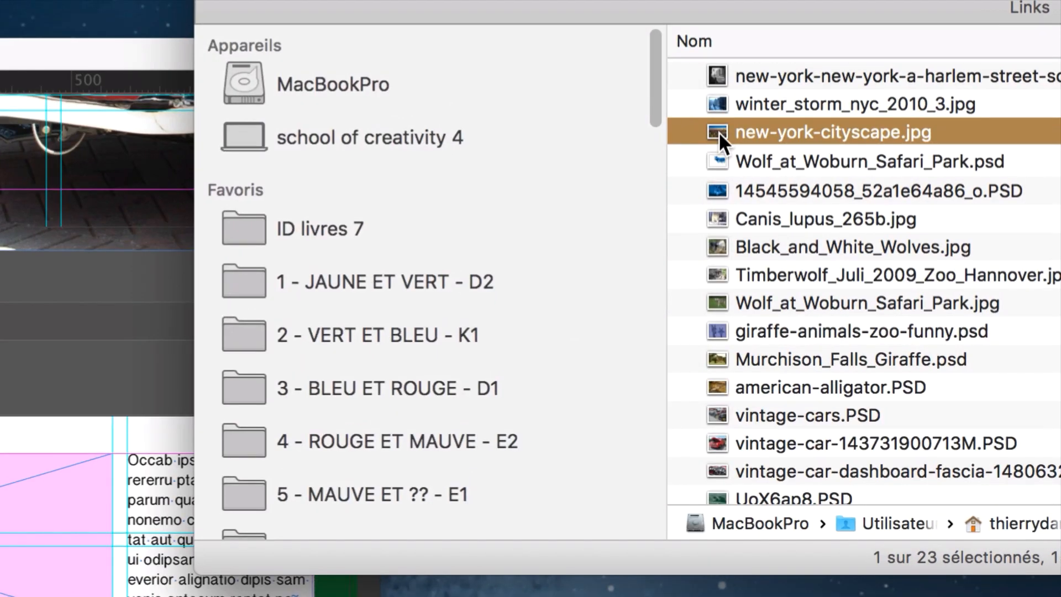
{"action": "left_click_drag", "start_coordinate": [718, 131], "coordinate": [188, 308]}
{"action": "left_click_drag", "start_coordinate": [542, 190], "coordinate": [222, 375]}
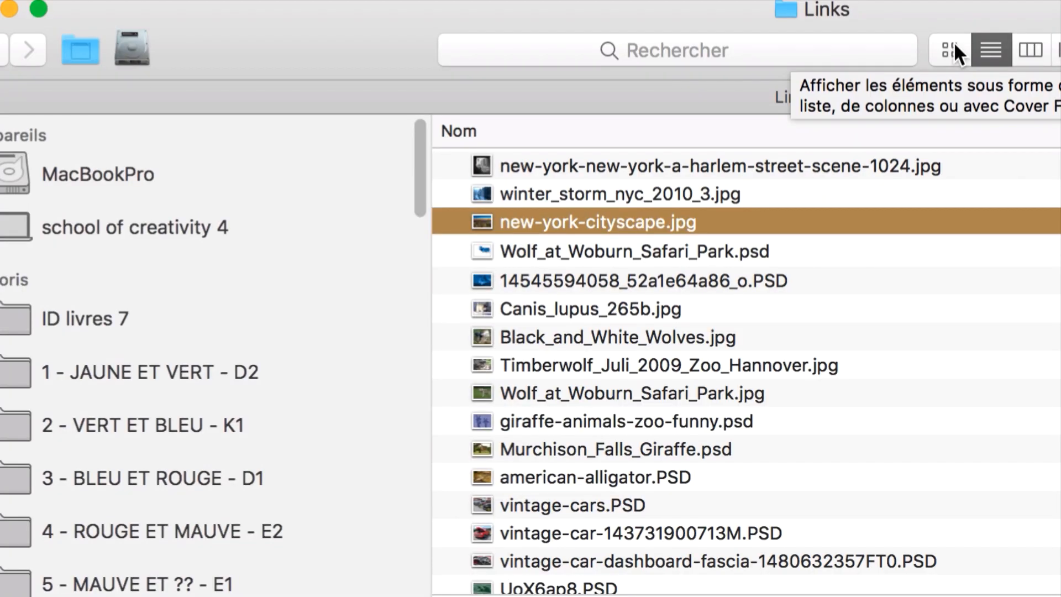
Show the Links folder as icons, close its window and move the InDesign document window back to show the whole spread
{"action": "left_click", "coordinate": [953, 47]}
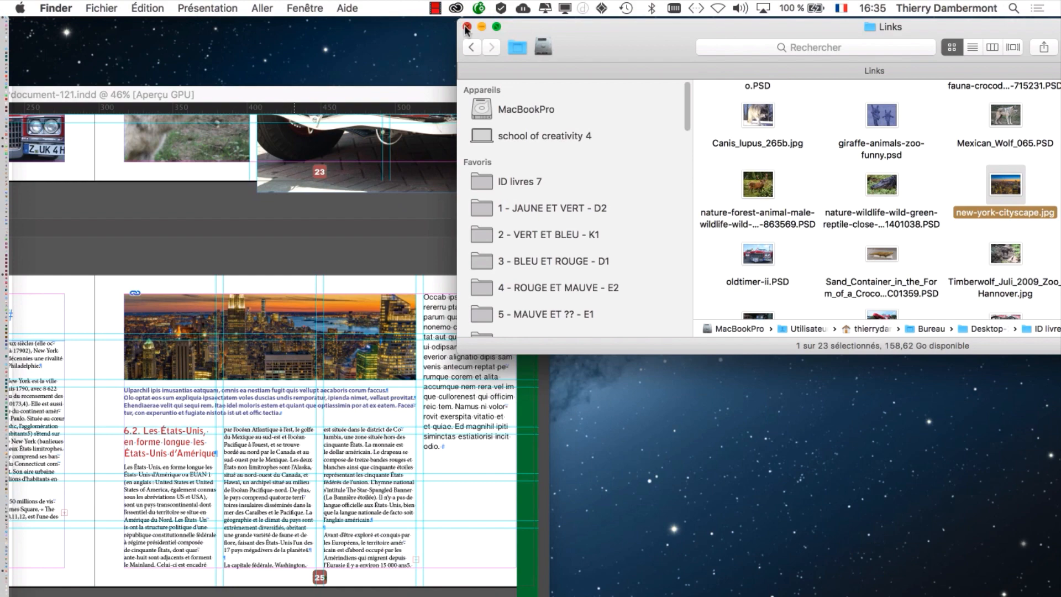
{"action": "left_click", "coordinate": [467, 26]}
{"action": "left_click", "coordinate": [426, 87]}
{"action": "left_click_drag", "start_coordinate": [739, 98], "coordinate": [802, 94]}
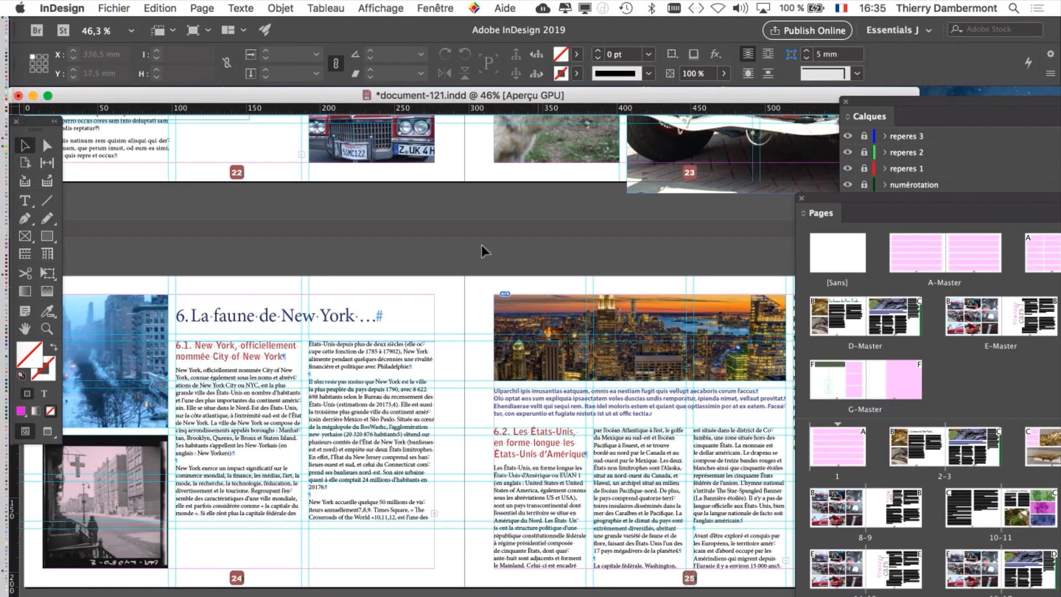
Select the placed cityscape photo on page 25 to check its frame and leave it deselected
{"action": "left_click", "coordinate": [558, 317]}
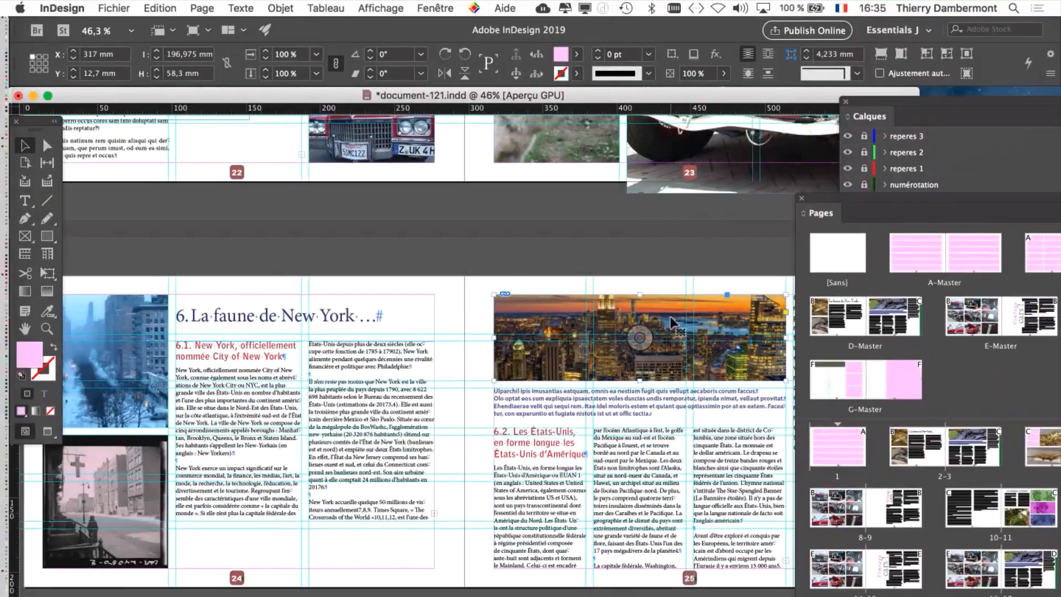
{"action": "left_click", "coordinate": [552, 200]}
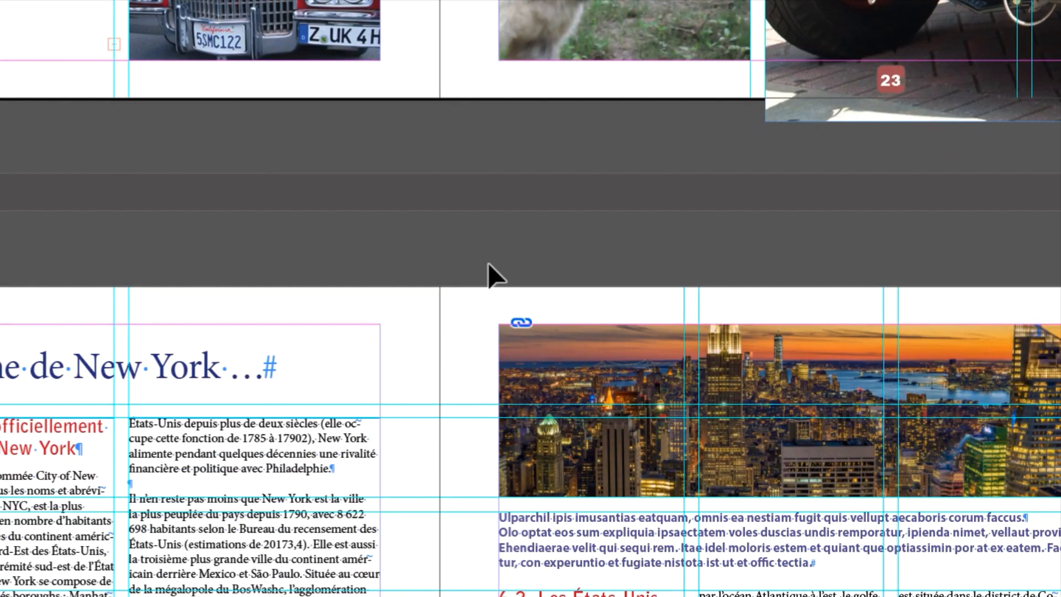
{"action": "left_click", "coordinate": [536, 317]}
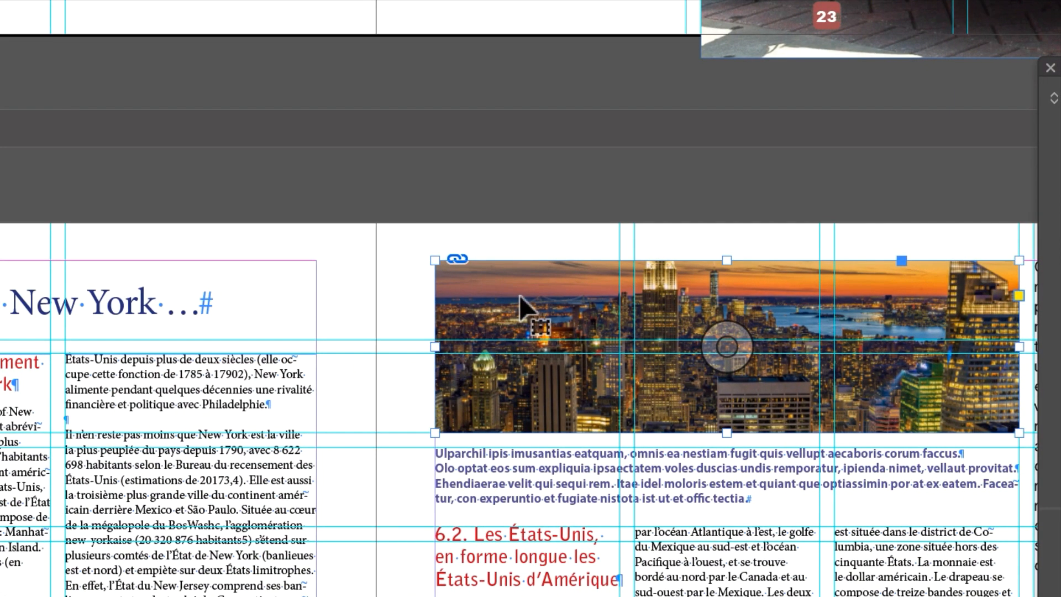
{"action": "left_click", "coordinate": [514, 231]}
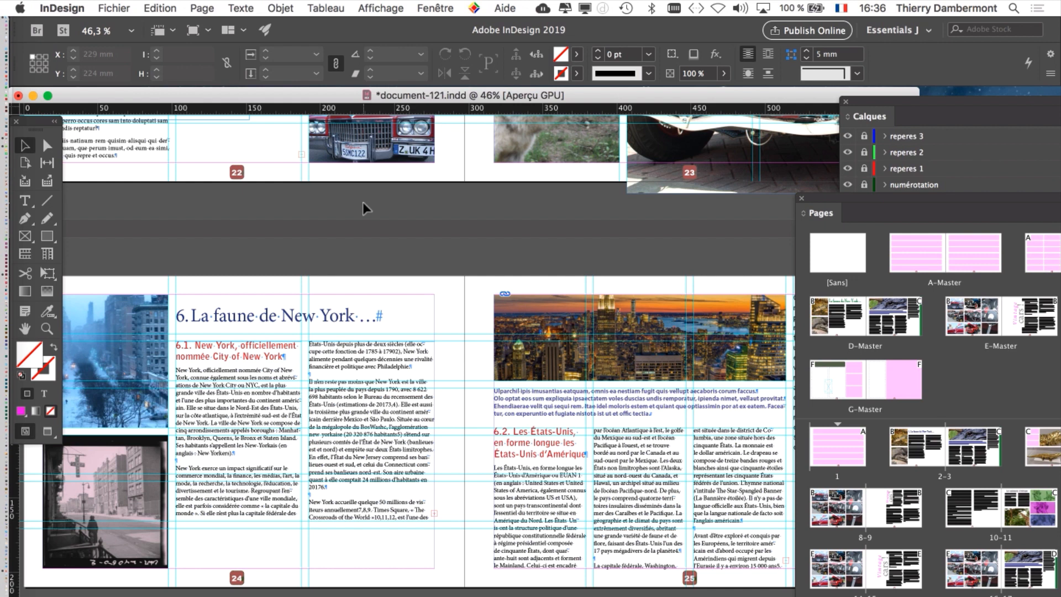
Save the document under the new name document-122.indd in the Dossier document-121 folder
{"action": "left_click", "coordinate": [121, 7]}
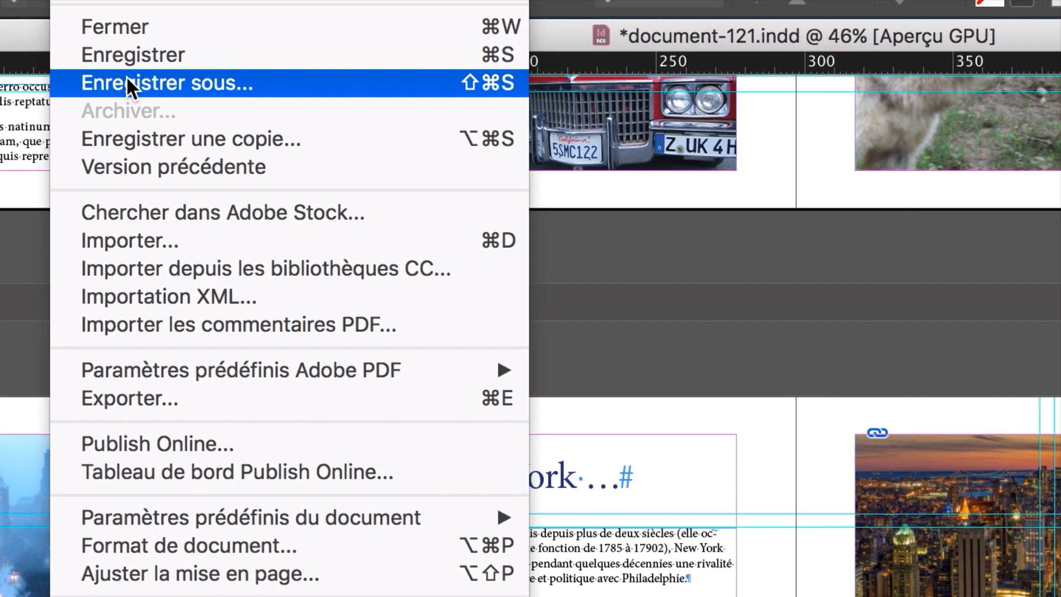
{"action": "left_click", "coordinate": [140, 232]}
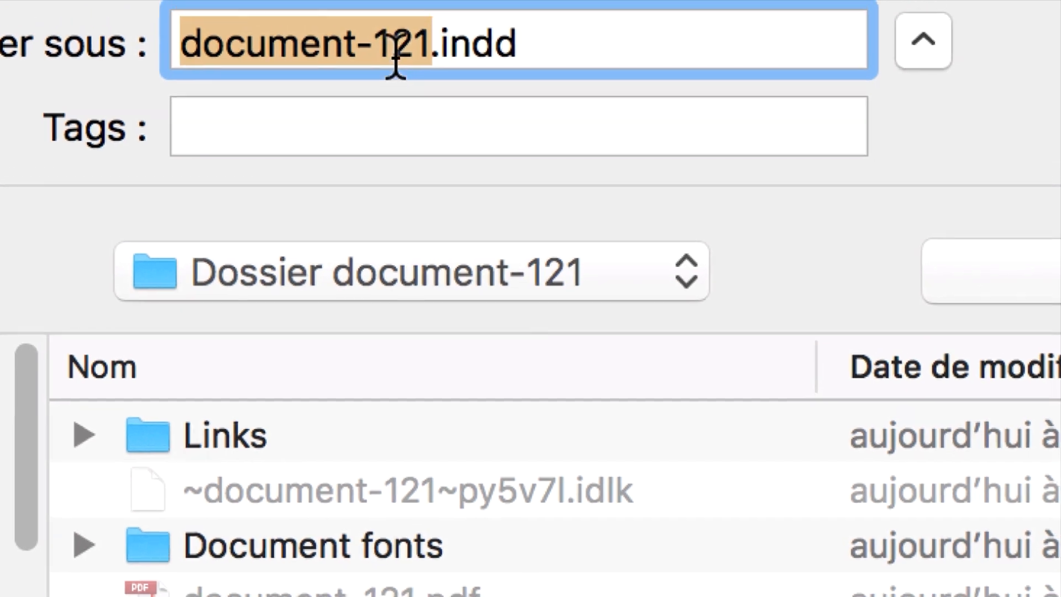
{"action": "left_click_drag", "start_coordinate": [412, 47], "coordinate": [426, 47]}
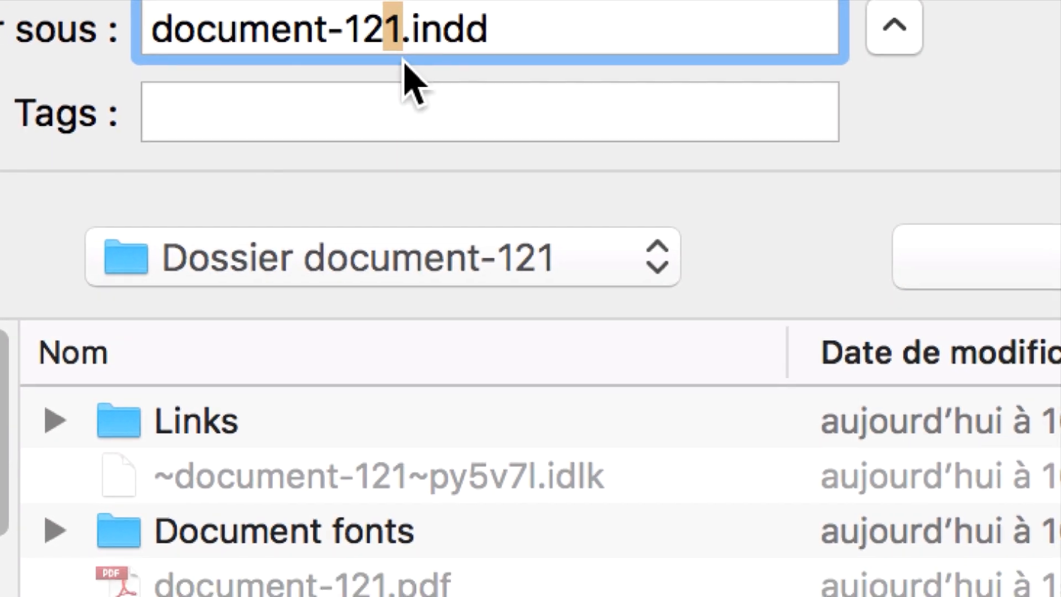
{"action": "type", "text": "2"}
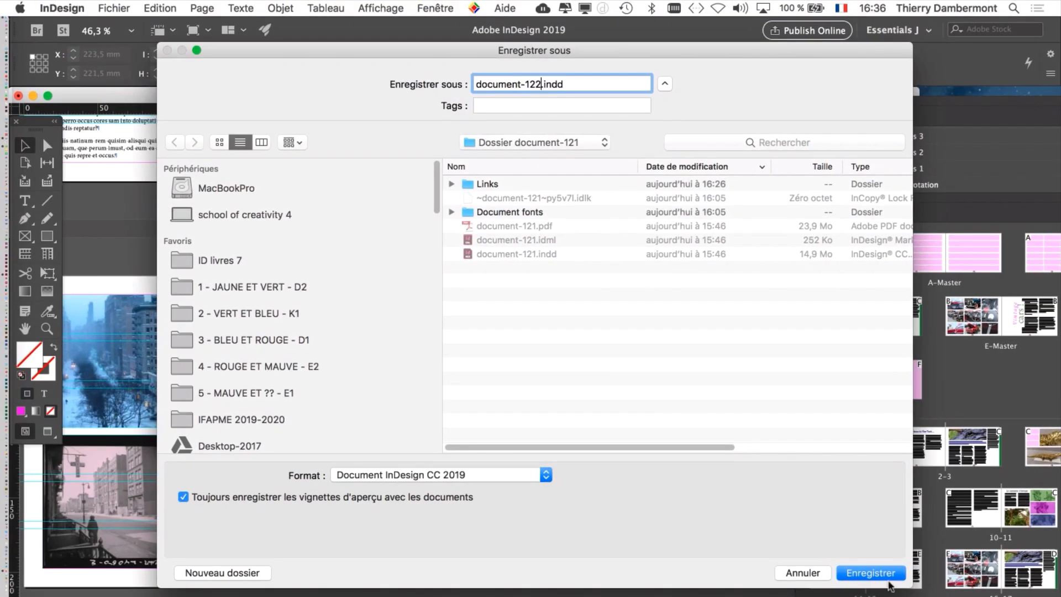
{"action": "left_click", "coordinate": [885, 577]}
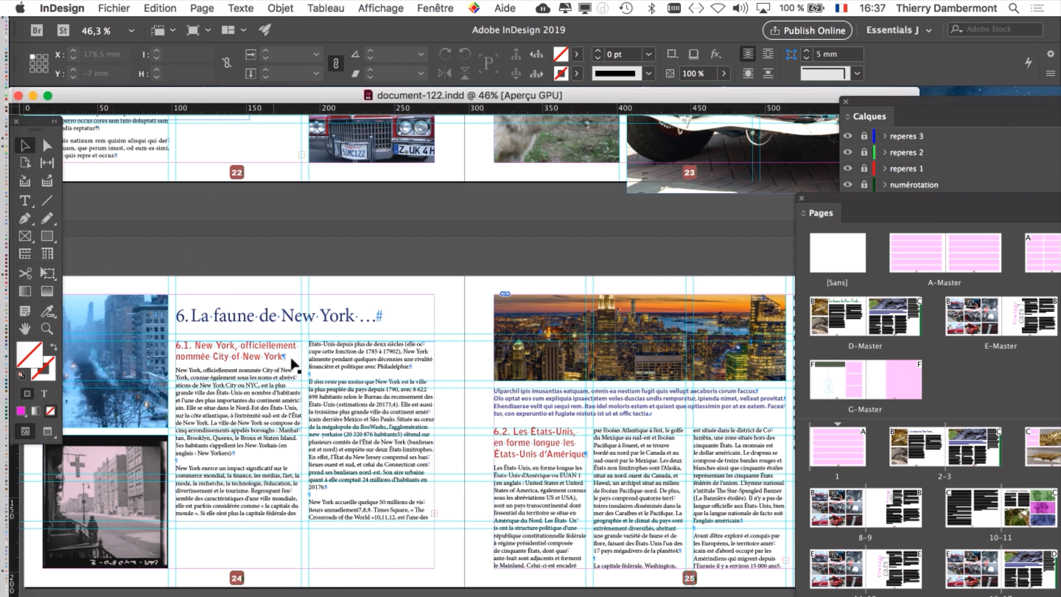
Select the winter photo on page 24 and review the New York spread together with the preceding spread
{"action": "scroll", "coordinate": [406, 159], "scroll_direction": "left", "scroll_amount": 5}
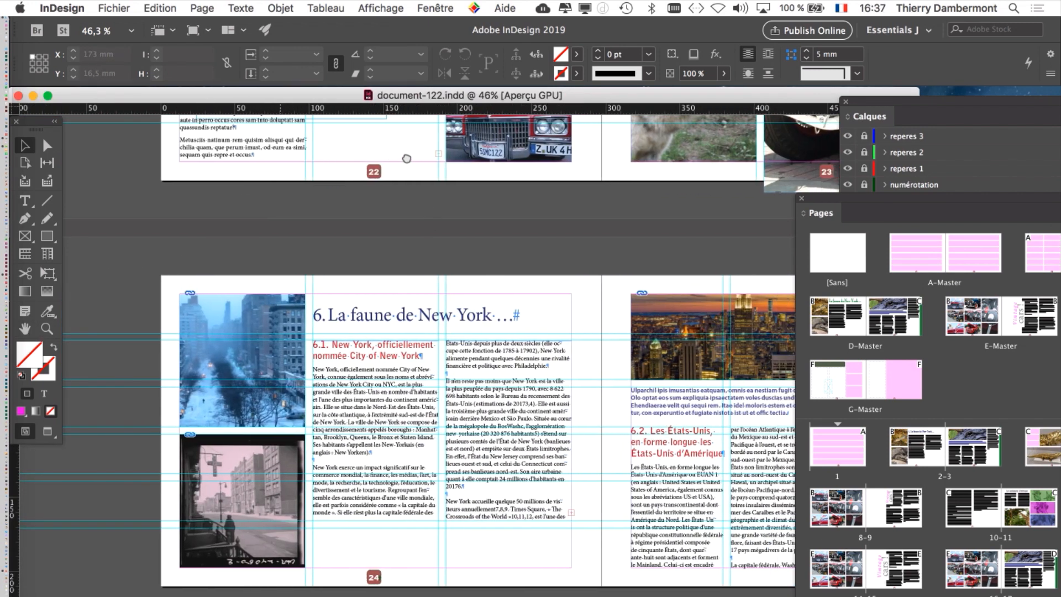
{"action": "scroll", "coordinate": [406, 158], "scroll_direction": "right", "scroll_amount": 2}
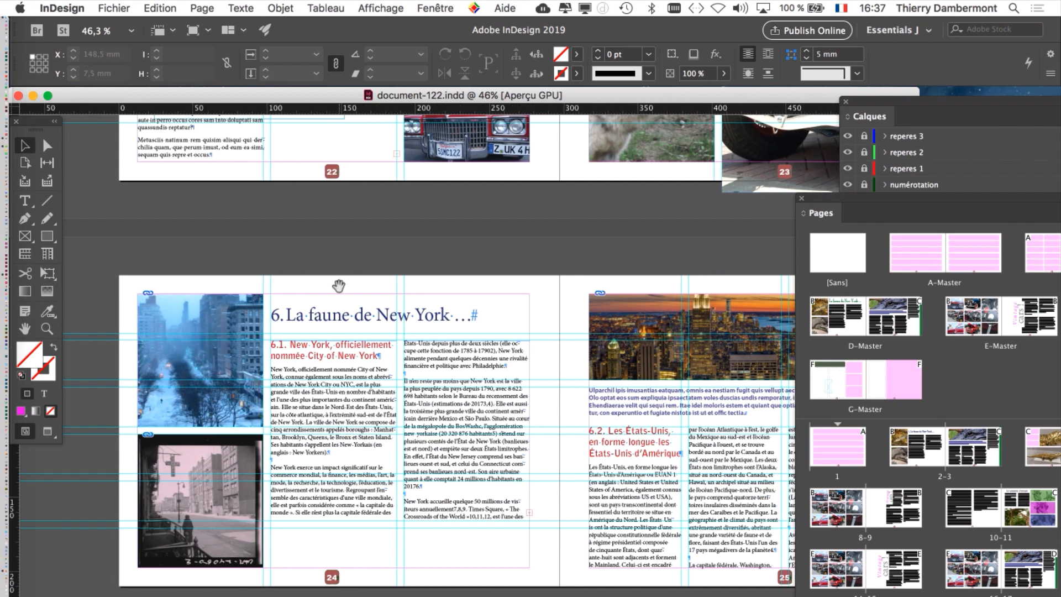
{"action": "left_click", "coordinate": [211, 318]}
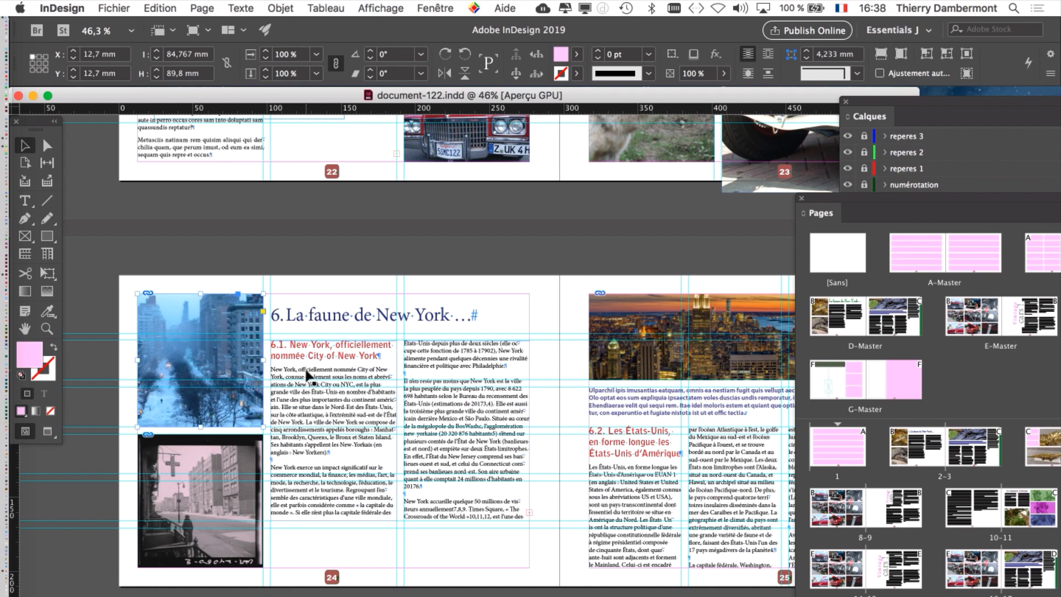
{"action": "key", "text": "super+minus"}
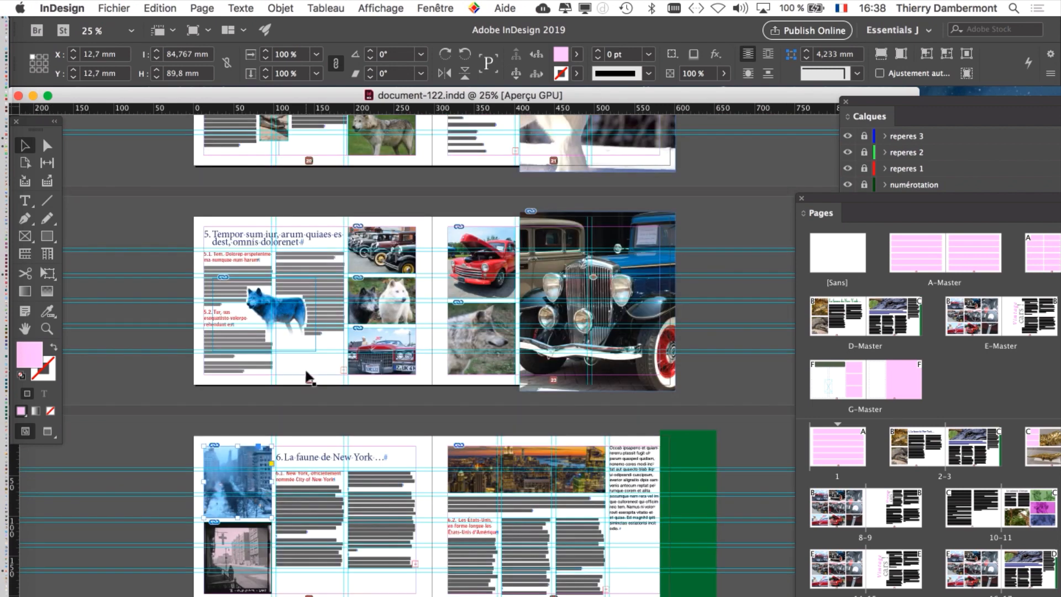
{"action": "scroll", "coordinate": [306, 372], "scroll_direction": "up", "scroll_amount": 1}
{"action": "left_click_drag", "start_coordinate": [266, 464], "coordinate": [240, 152]}
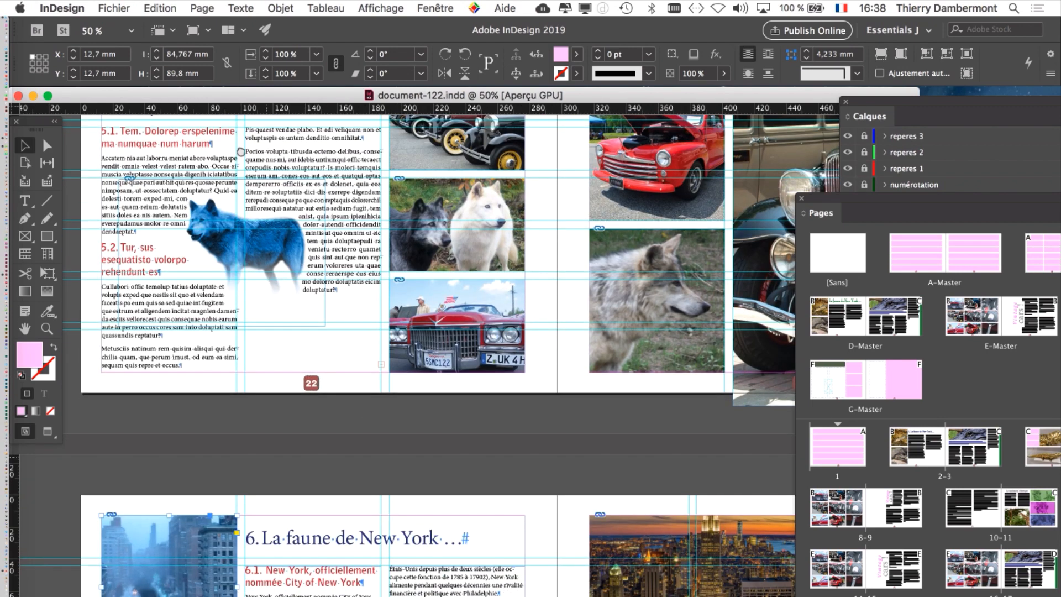
{"action": "scroll", "coordinate": [240, 154], "scroll_direction": "down", "scroll_amount": 5}
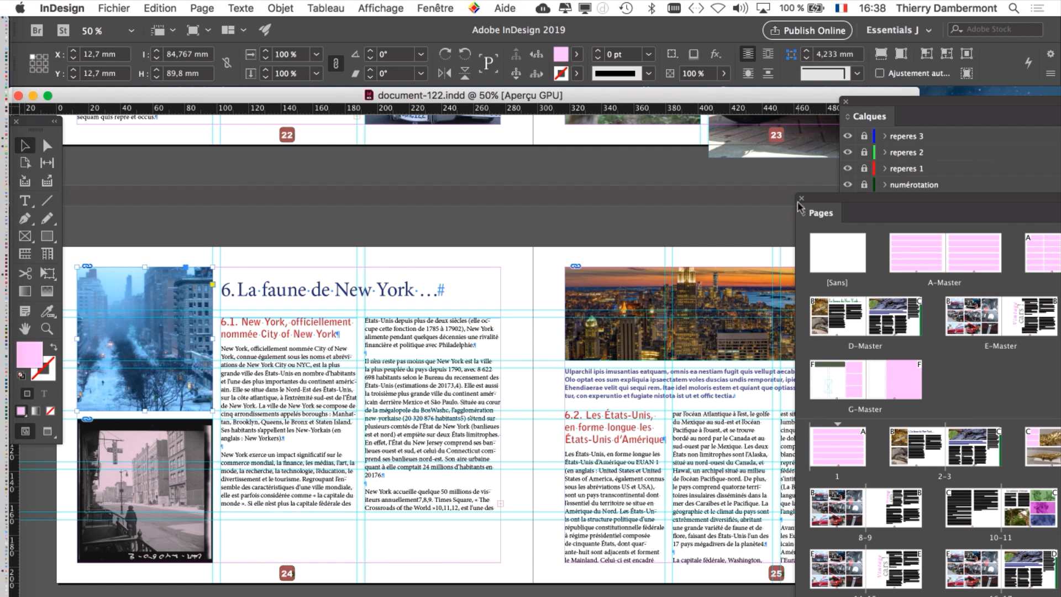
Insert 2 pages at the end of the document with the master set to [Sans]
{"action": "left_click_drag", "start_coordinate": [815, 200], "coordinate": [525, 48]}
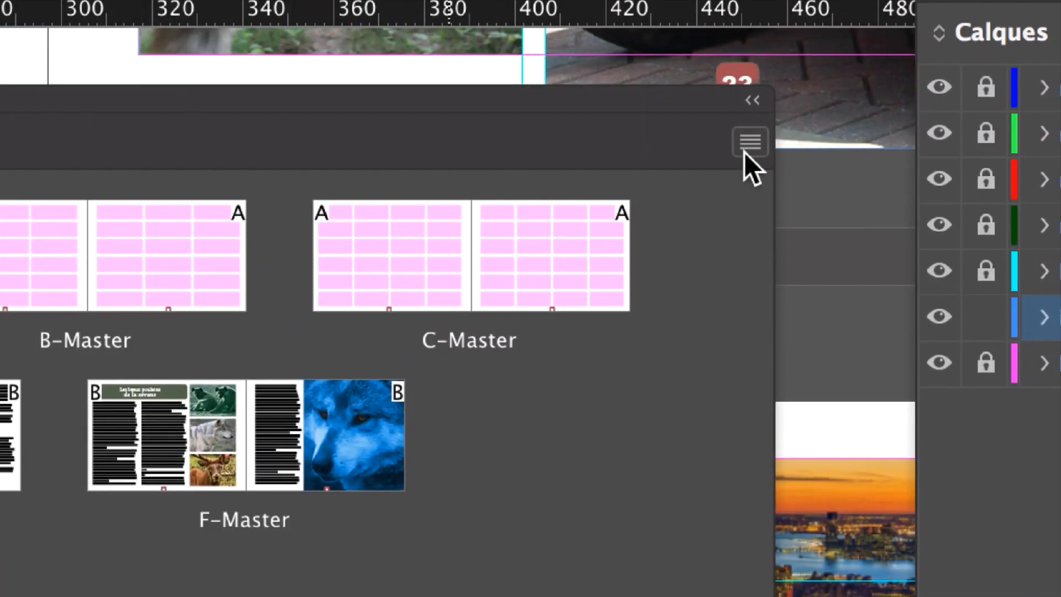
{"action": "left_click", "coordinate": [744, 153]}
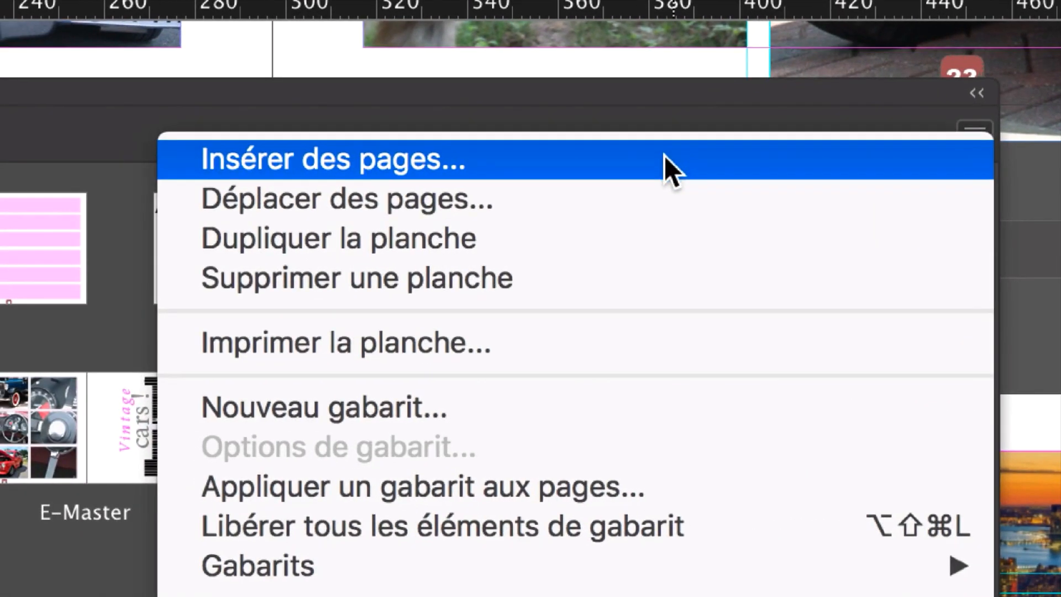
{"action": "left_click", "coordinate": [664, 157]}
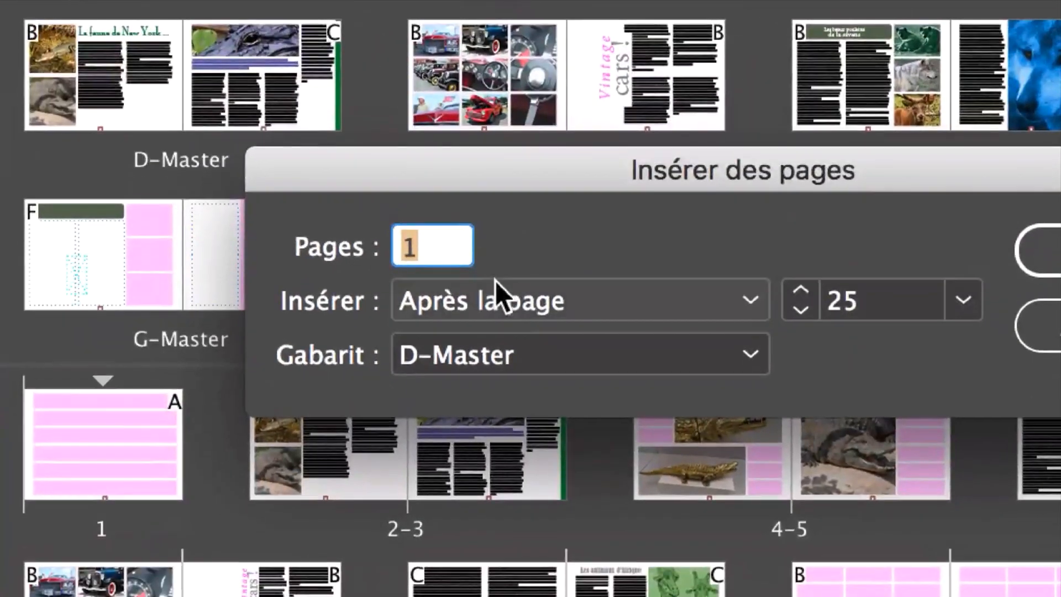
{"action": "left_click", "coordinate": [496, 282]}
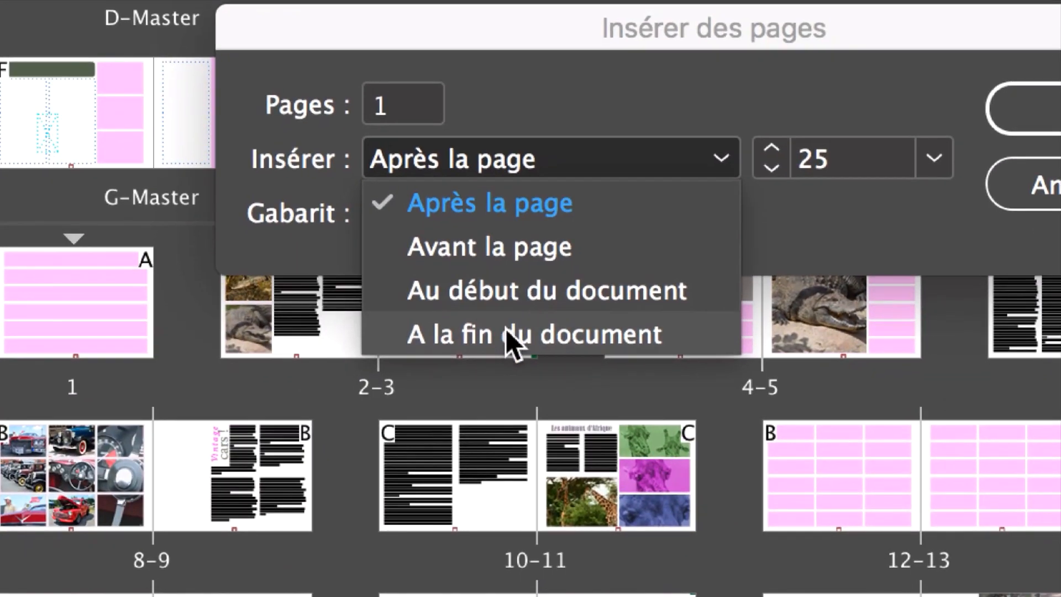
{"action": "left_click", "coordinate": [505, 329]}
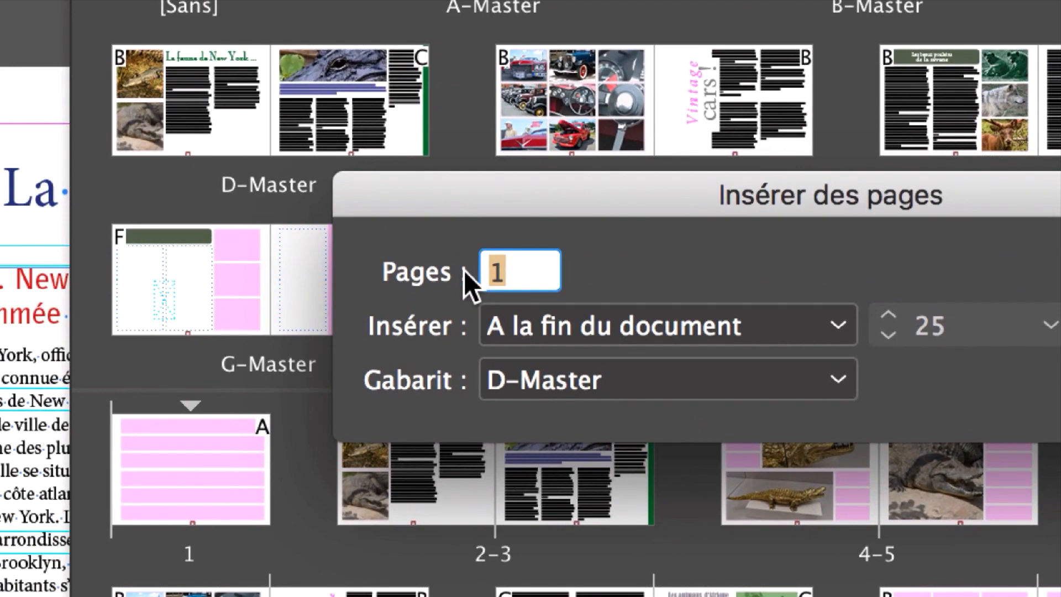
{"action": "type", "text": "2"}
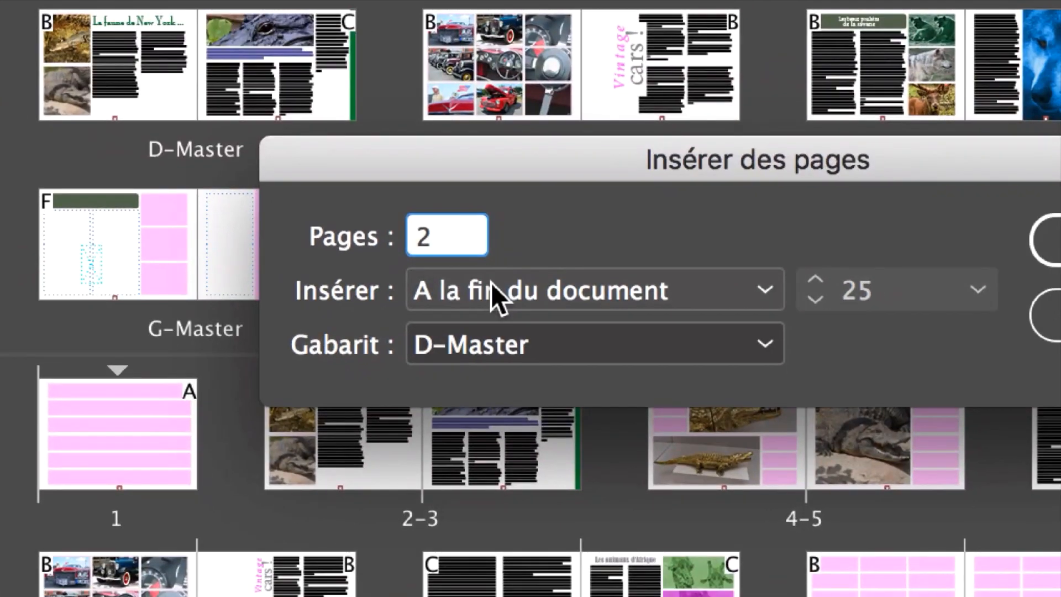
{"action": "left_click", "coordinate": [491, 283]}
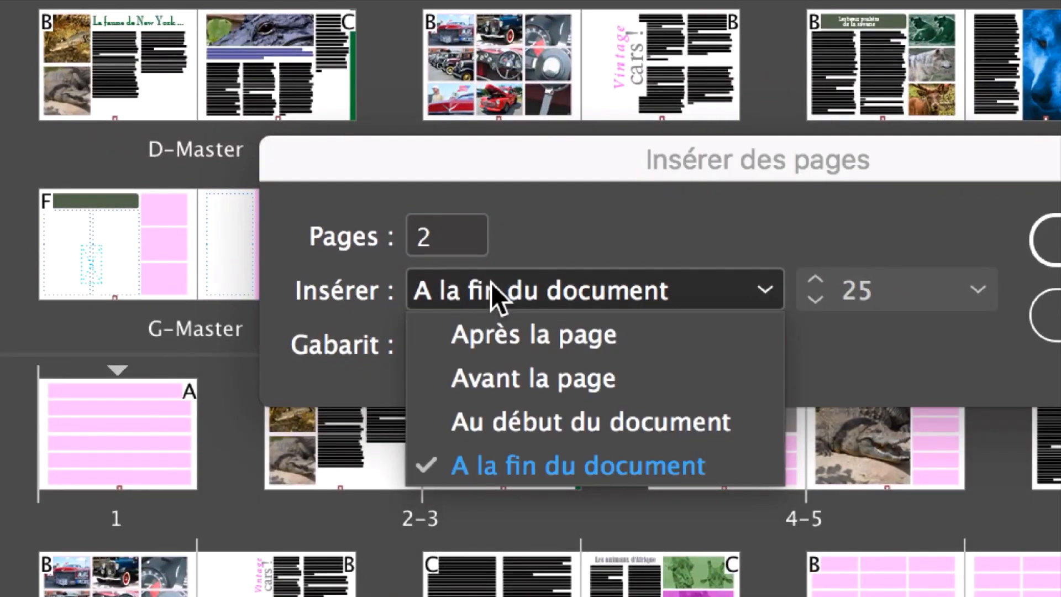
{"action": "left_click", "coordinate": [491, 469]}
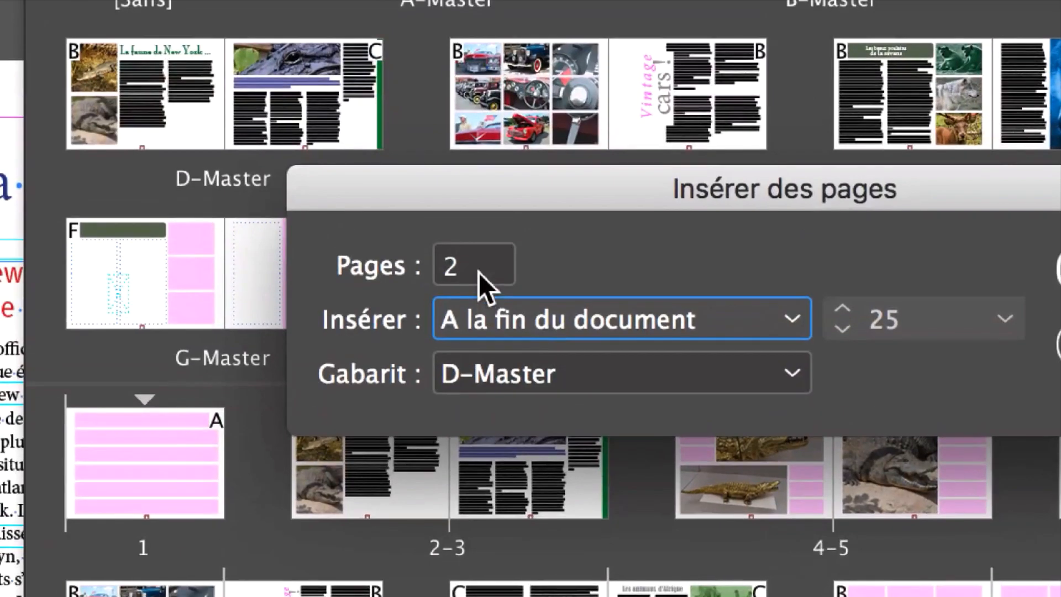
{"action": "left_click", "coordinate": [478, 273]}
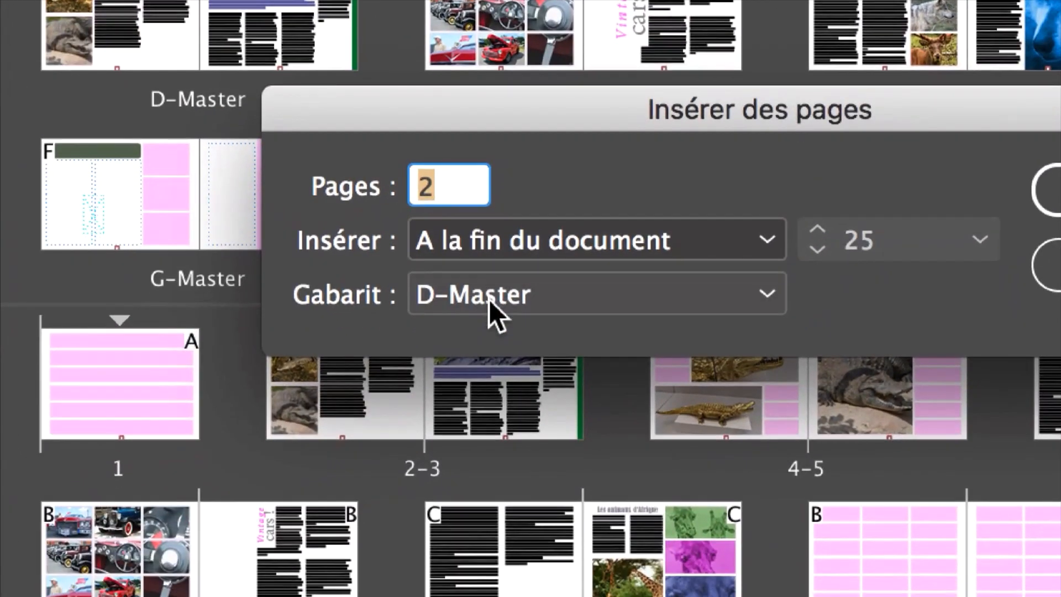
{"action": "left_click", "coordinate": [489, 300]}
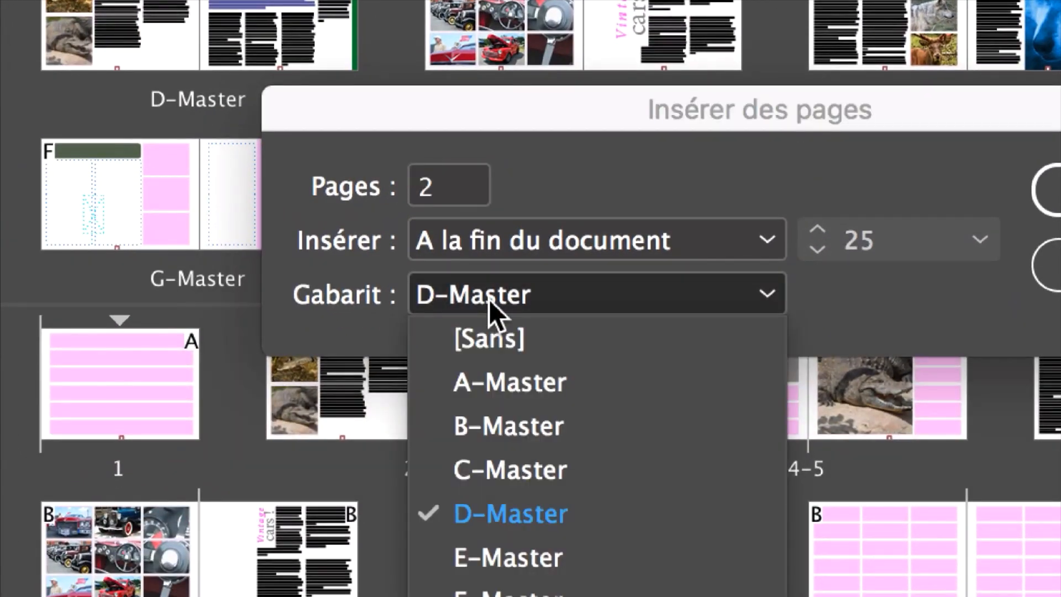
{"action": "left_click", "coordinate": [491, 335]}
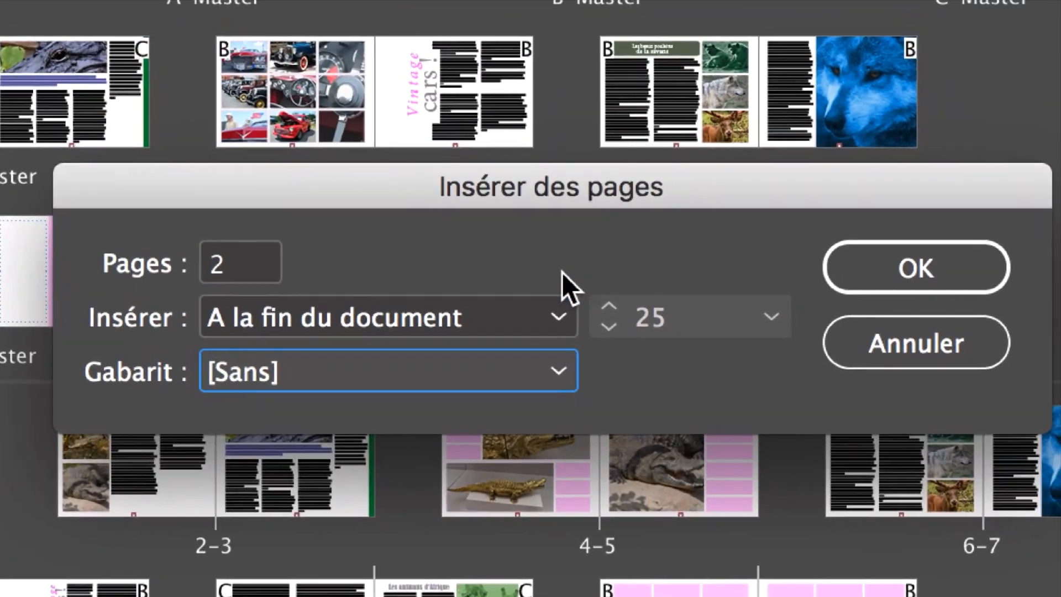
{"action": "left_click", "coordinate": [894, 271]}
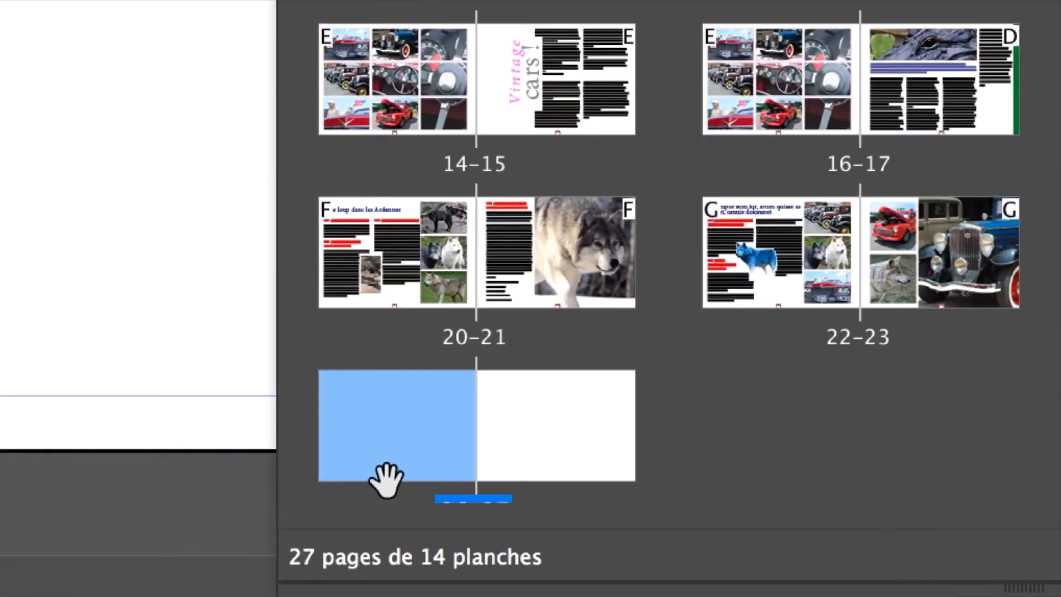
Show the new blank spread 26-27 in the document window and move the Pages palette off its left page
{"action": "left_click_drag", "start_coordinate": [386, 478], "coordinate": [441, 445]}
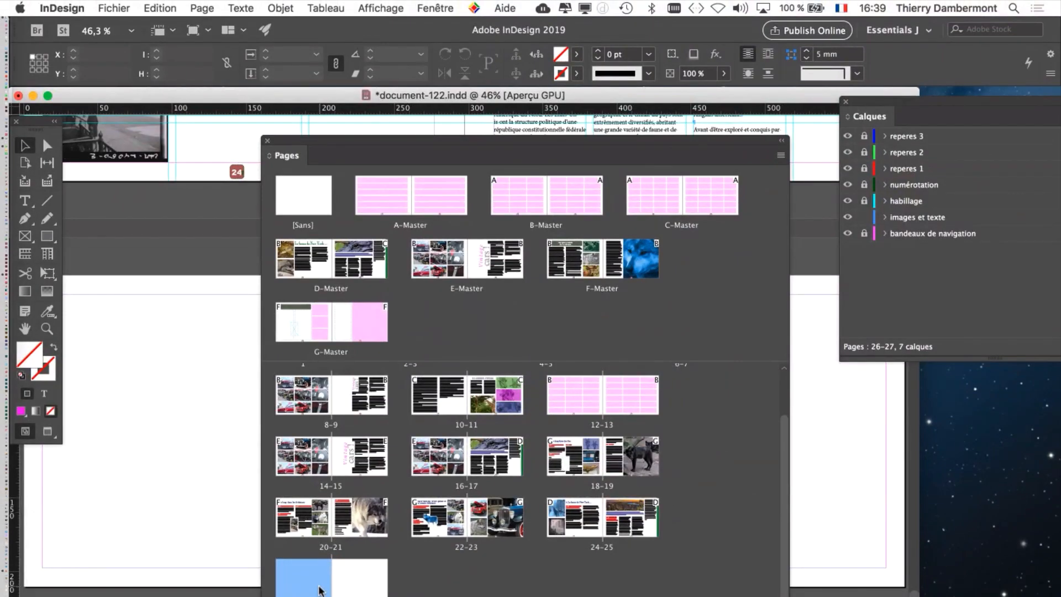
{"action": "left_click_drag", "start_coordinate": [301, 140], "coordinate": [654, 181]}
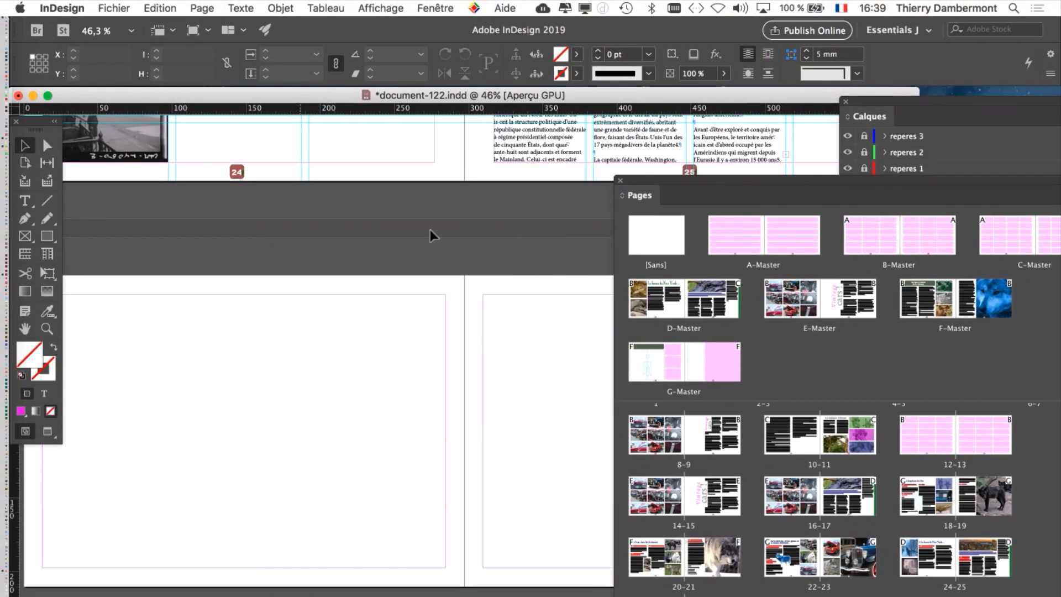
{"action": "left_click_drag", "start_coordinate": [187, 293], "coordinate": [241, 194]}
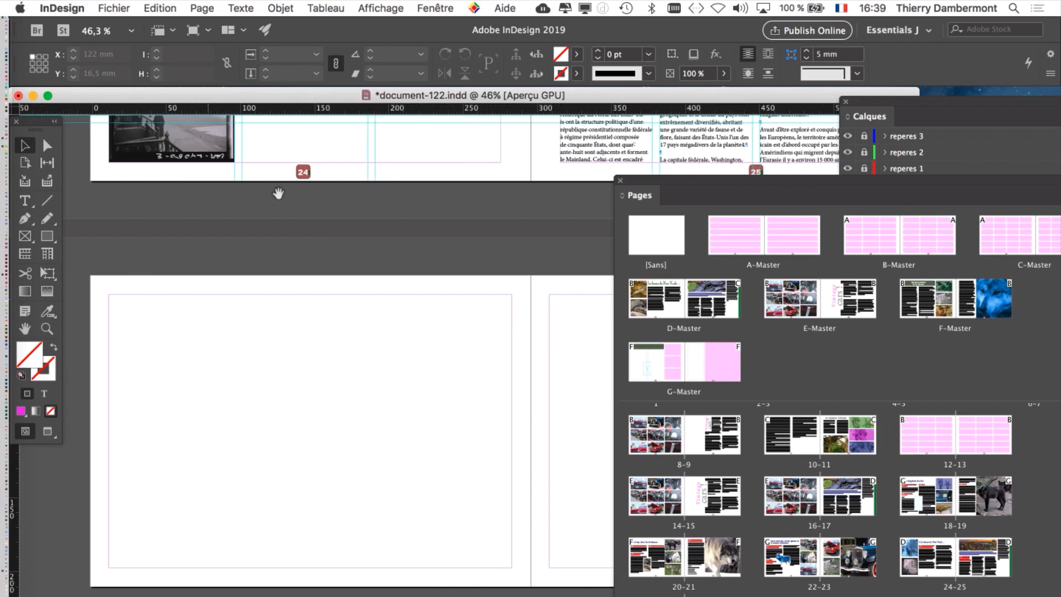
Draw empty rectangle frames of about 112.5 × 137 mm on page 26 and 138 × 143 mm on page 27, moving the Tools palette aside
{"action": "left_click", "coordinate": [23, 238]}
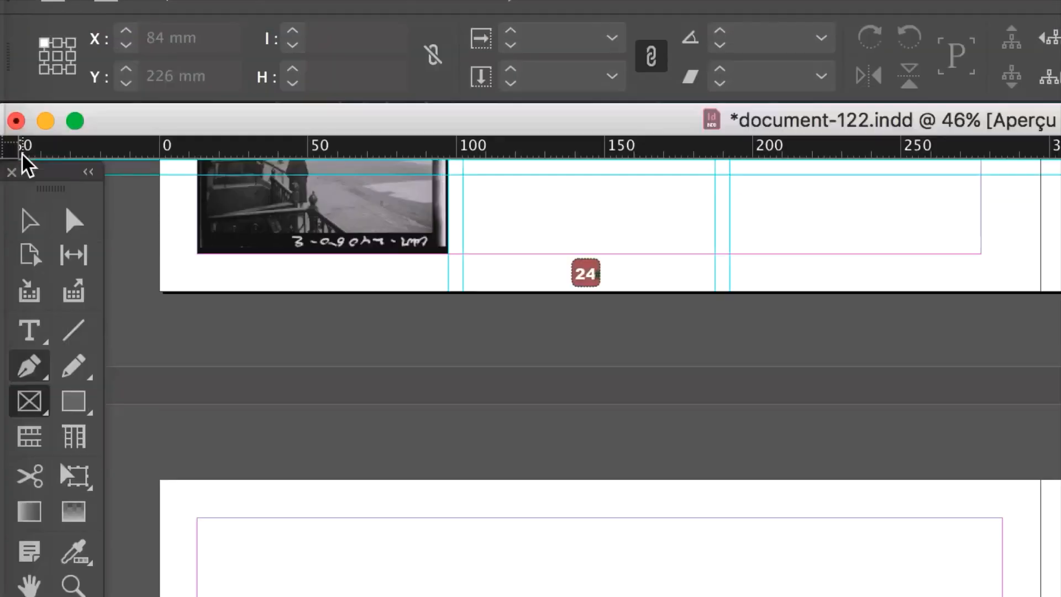
{"action": "left_click_drag", "start_coordinate": [27, 169], "coordinate": [151, 94]}
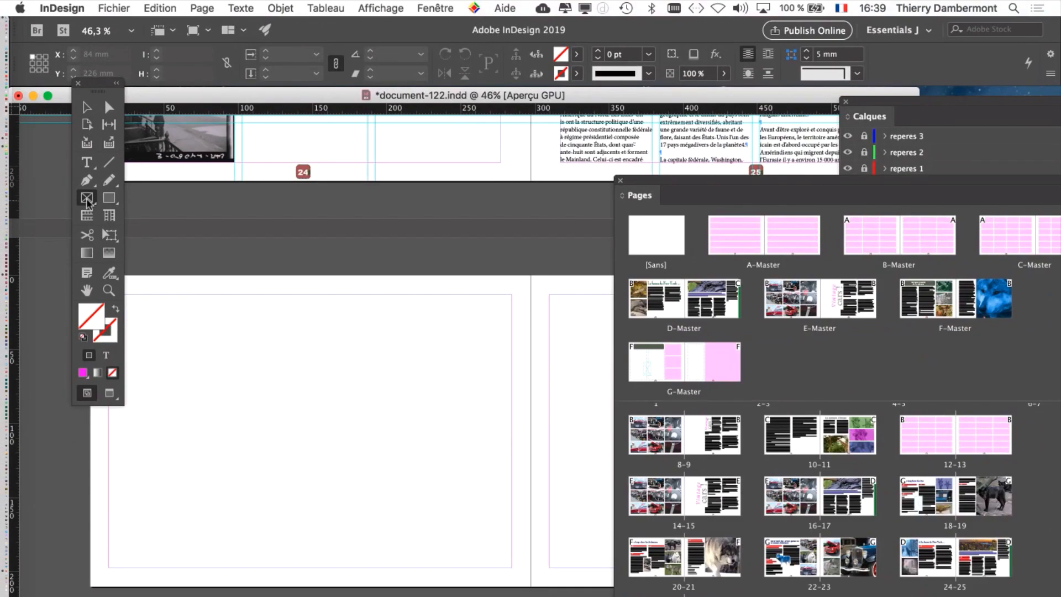
{"action": "mouse_move", "coordinate": [177, 308]}
{"action": "left_mouse_down"}
{"action": "mouse_move", "coordinate": [300, 473]}
{"action": "mouse_move", "coordinate": [343, 510]}
{"action": "left_mouse_up"}
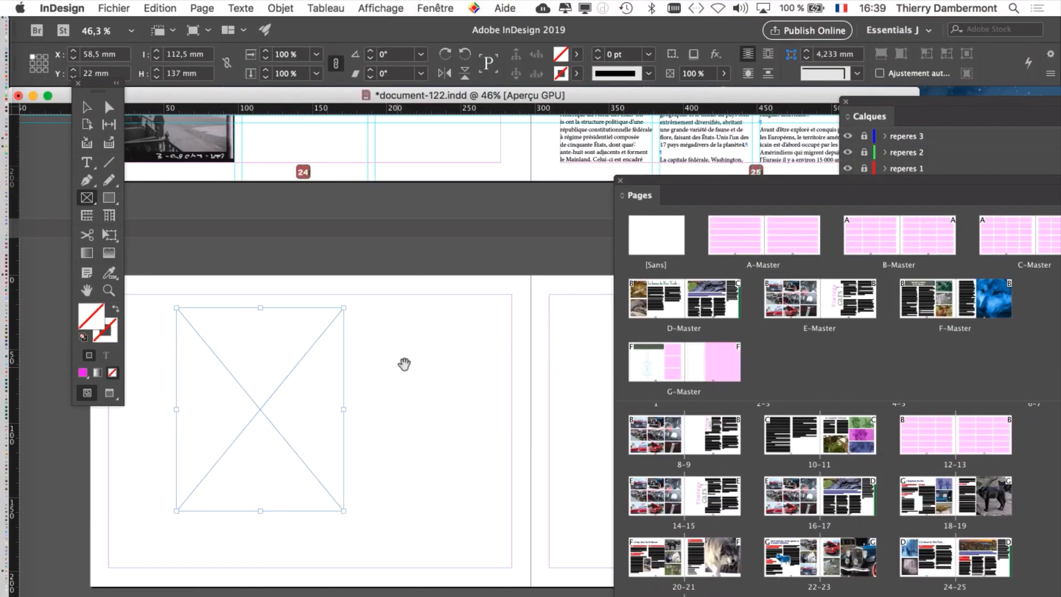
{"action": "left_click_drag", "start_coordinate": [546, 360], "coordinate": [89, 380]}
{"action": "left_click_drag", "start_coordinate": [348, 314], "coordinate": [553, 526]}
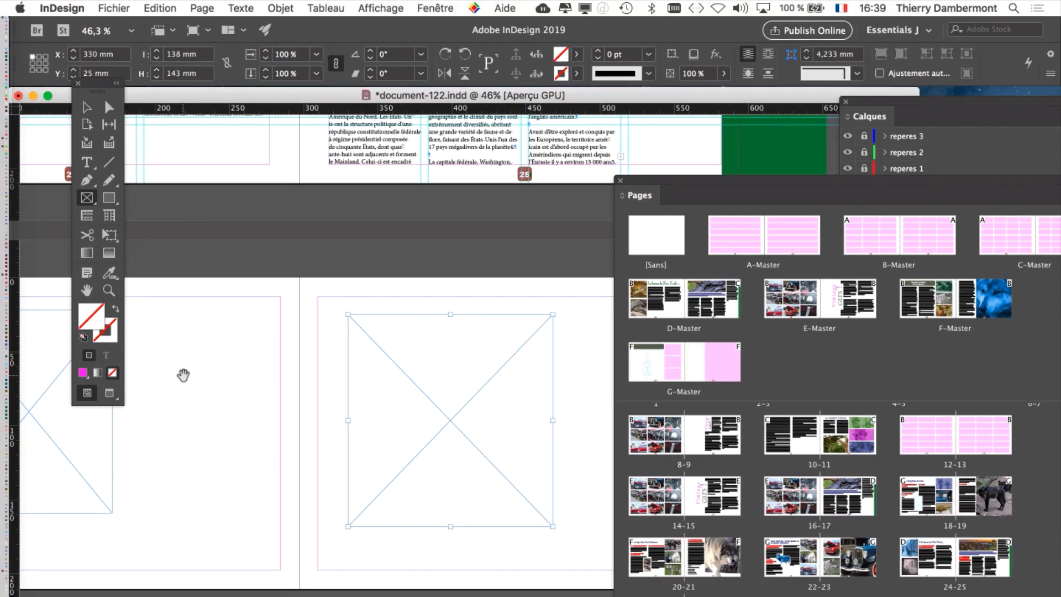
{"action": "left_click_drag", "start_coordinate": [184, 375], "coordinate": [426, 346]}
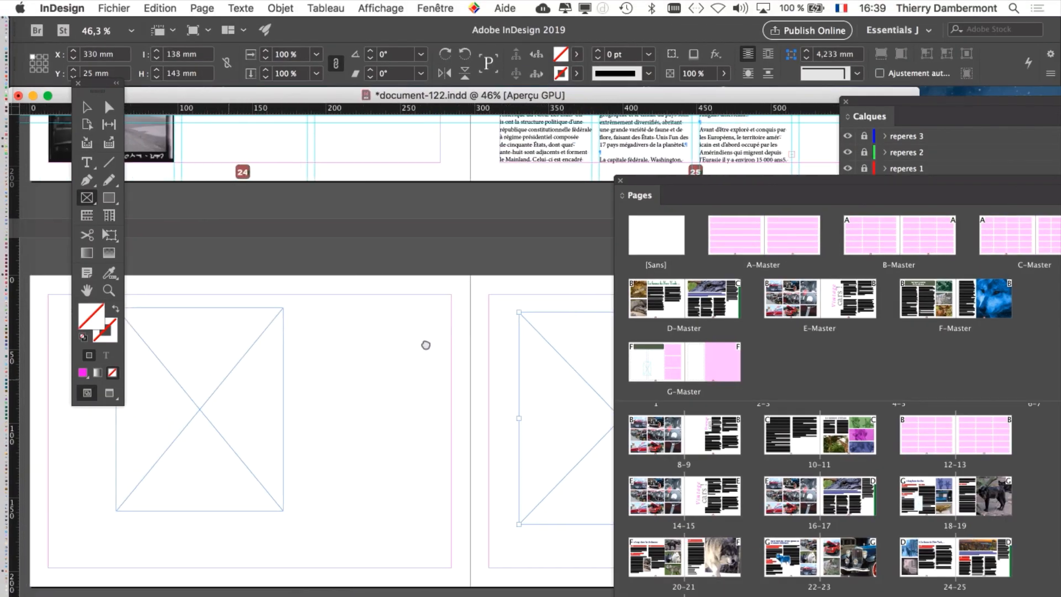
Import winter_storm_nyc_2010_3.jpg into the empty frame on page 26
{"action": "left_click", "coordinate": [93, 106]}
{"action": "left_click", "coordinate": [203, 395]}
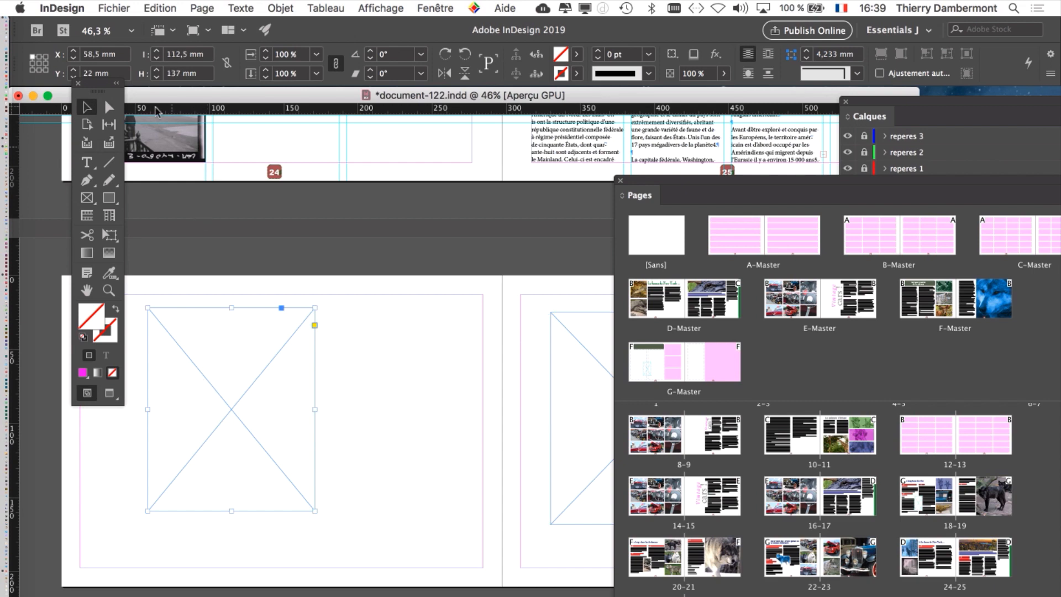
{"action": "left_click", "coordinate": [113, 7]}
{"action": "left_click", "coordinate": [158, 198]}
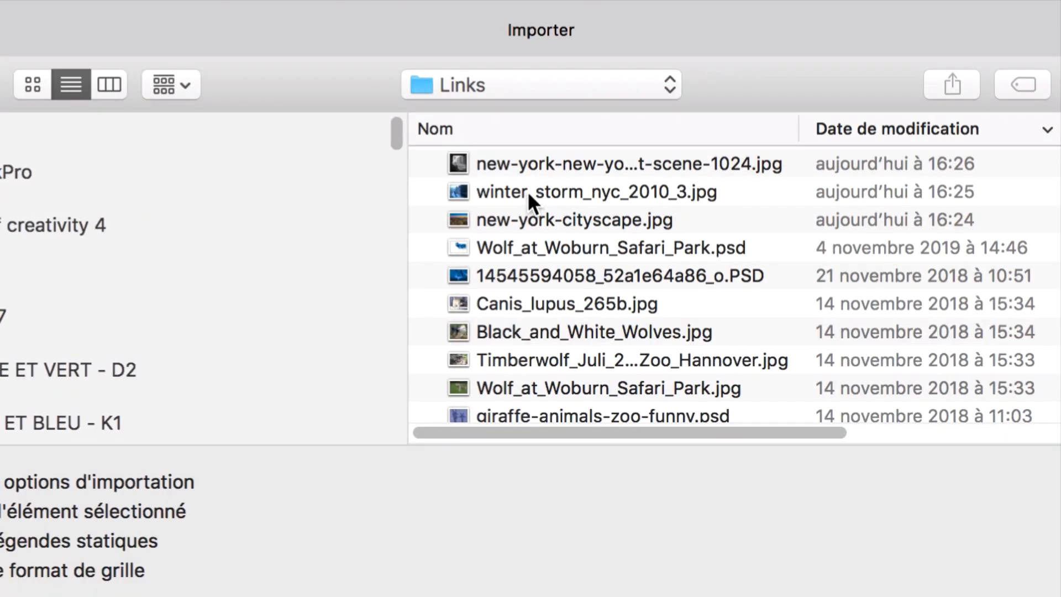
{"action": "left_click", "coordinate": [541, 190]}
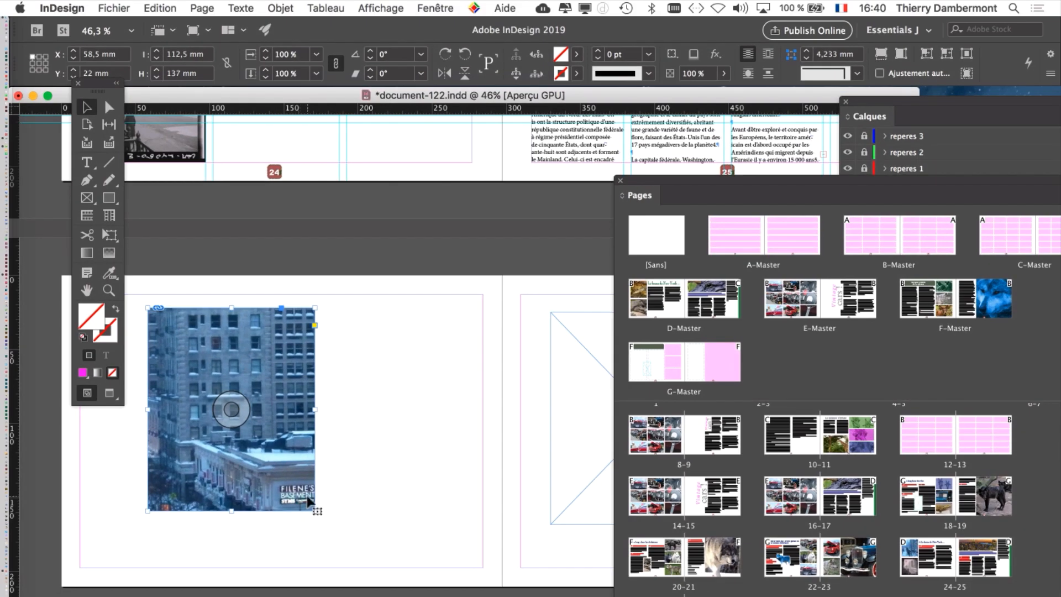
Compare how the winter photo fits its frame on page 24 with the same photo imported on page 26
{"action": "scroll", "coordinate": [439, 438], "scroll_direction": "up", "scroll_amount": 6}
{"action": "left_click_drag", "start_coordinate": [277, 290], "coordinate": [445, 394]}
{"action": "scroll", "coordinate": [270, 227], "scroll_direction": "up", "scroll_amount": 4}
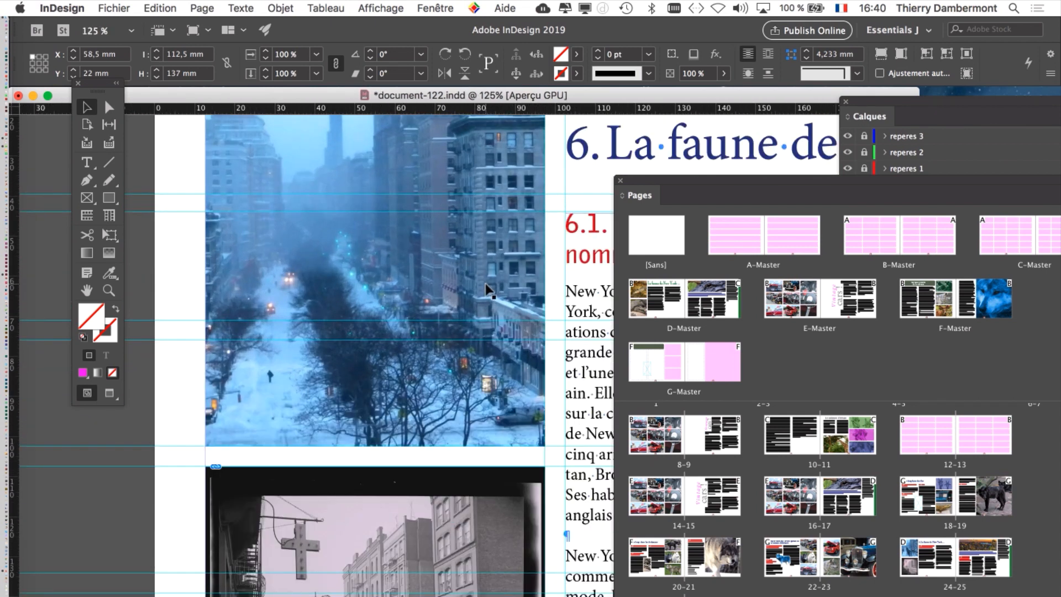
{"action": "left_click_drag", "start_coordinate": [393, 239], "coordinate": [358, 284]}
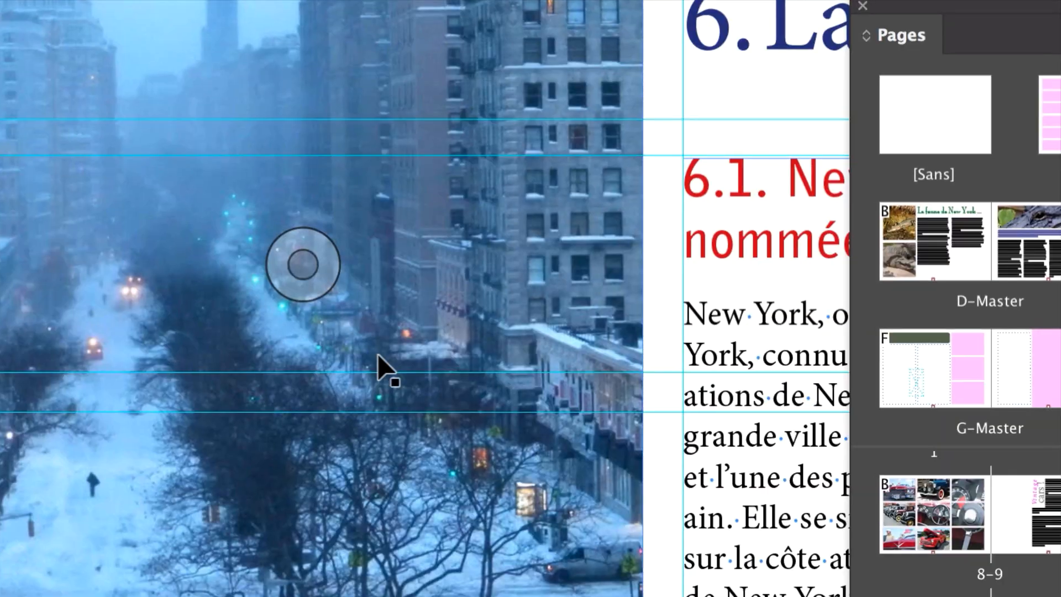
{"action": "scroll", "coordinate": [309, 356], "scroll_direction": "up", "scroll_amount": 6}
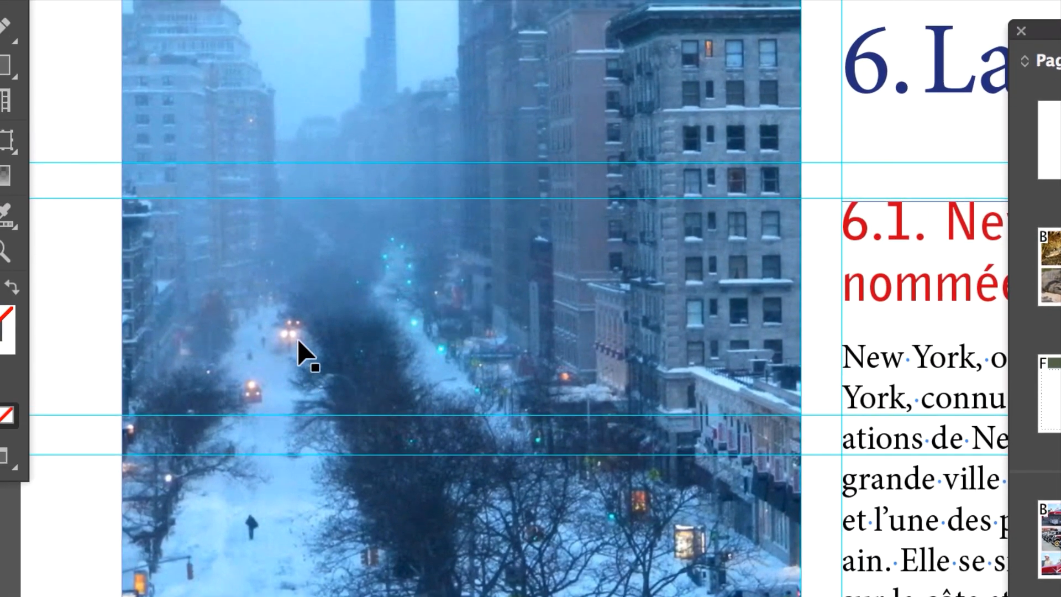
{"action": "scroll", "coordinate": [299, 343], "scroll_direction": "down", "scroll_amount": 10}
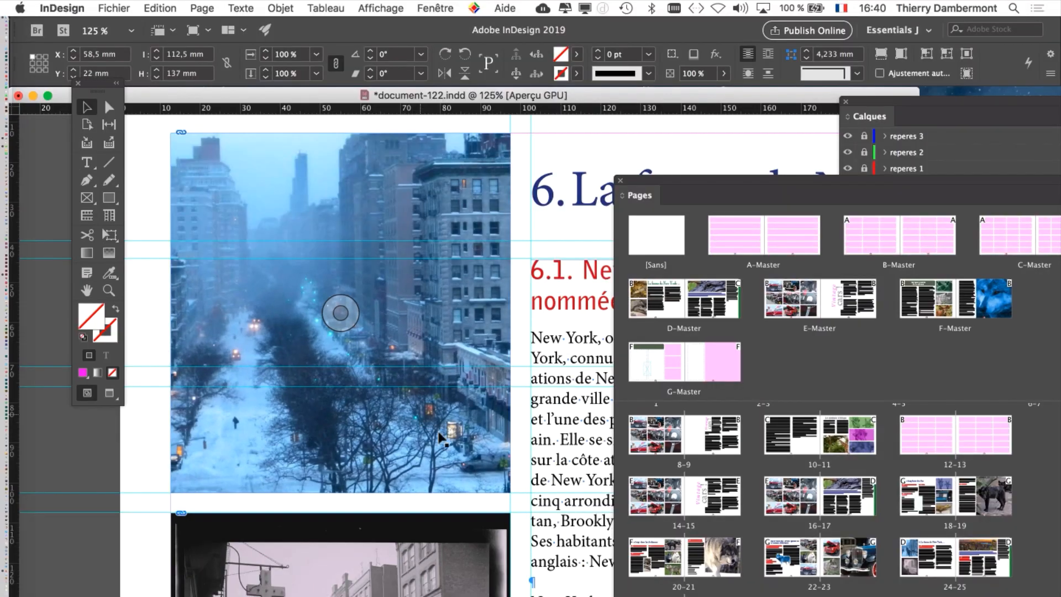
{"action": "scroll", "coordinate": [427, 517], "scroll_direction": "down", "scroll_amount": 15}
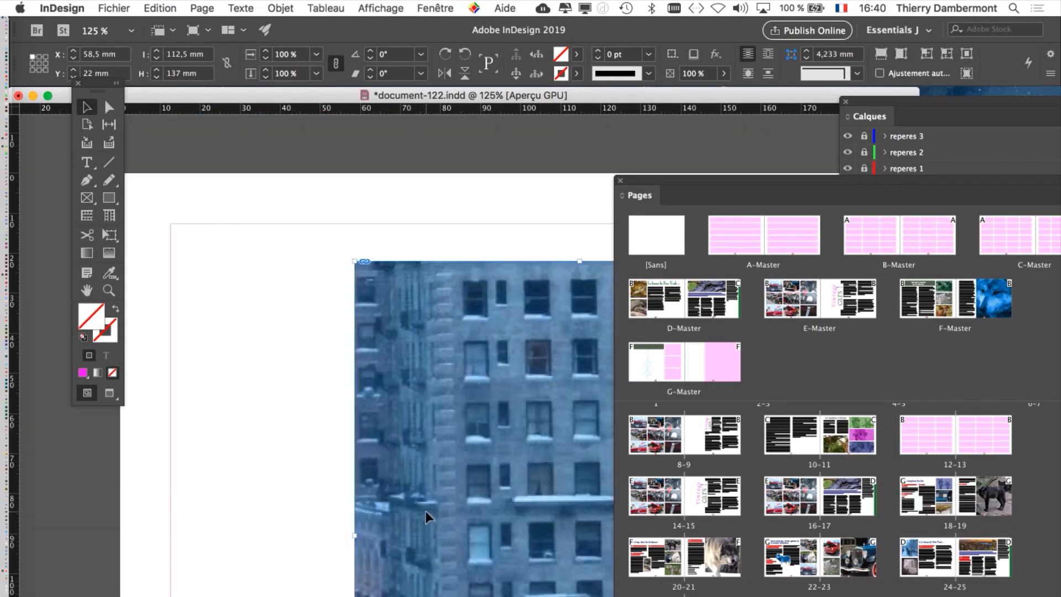
{"action": "key", "text": "super+minus"}
{"action": "key", "text": "super+minus"}
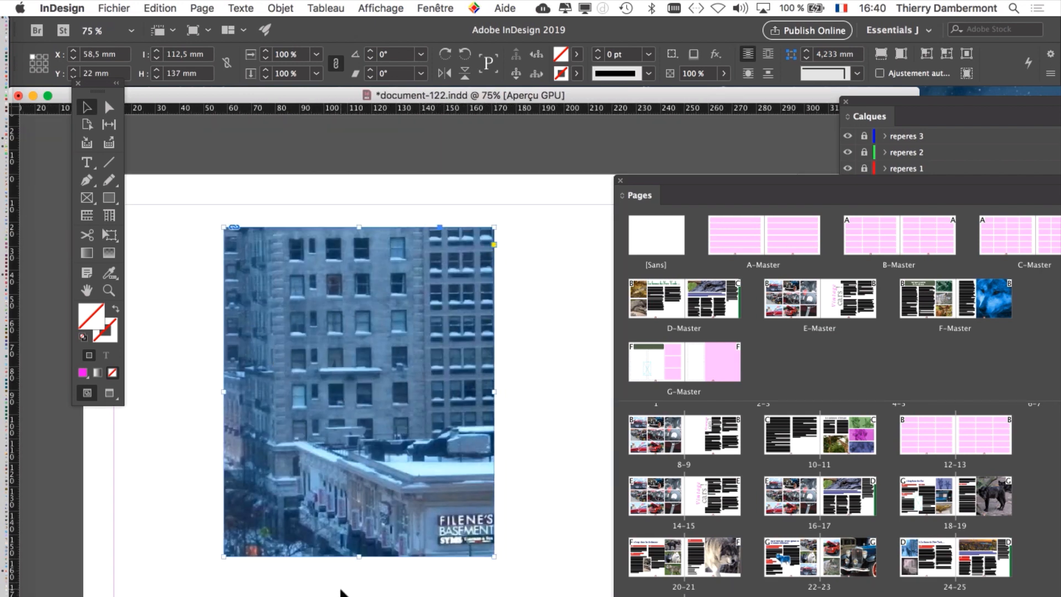
Examine how the winter photo and the black-and-white street photo fill their frames on page 24
{"action": "scroll", "coordinate": [312, 291], "scroll_direction": "up", "scroll_amount": 5}
{"action": "scroll", "coordinate": [312, 292], "scroll_direction": "left", "scroll_amount": 3}
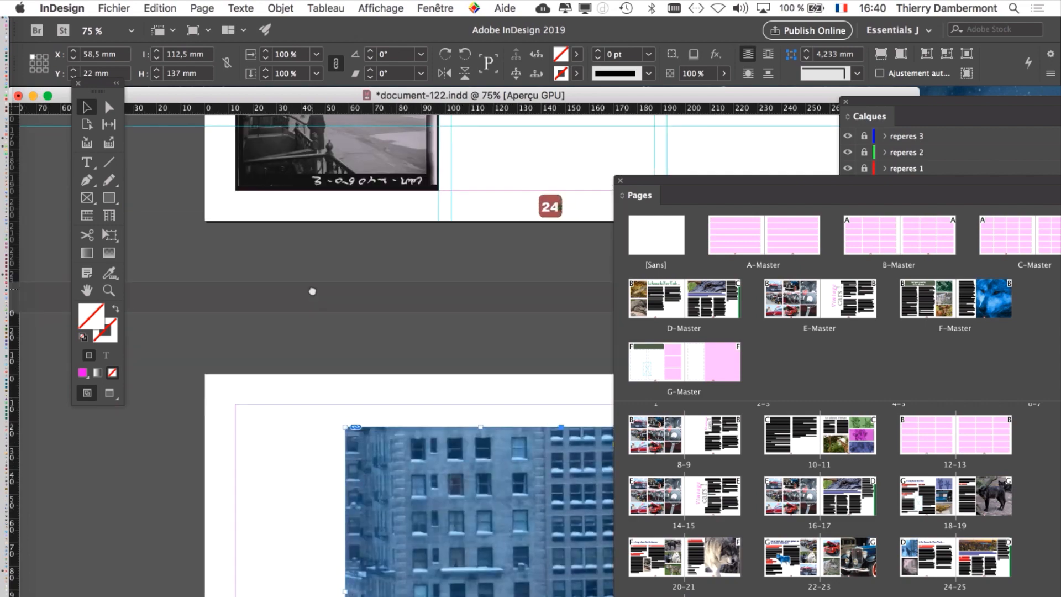
{"action": "scroll", "coordinate": [313, 291], "scroll_direction": "up", "scroll_amount": 8}
{"action": "scroll", "coordinate": [337, 216], "scroll_direction": "up", "scroll_amount": 3}
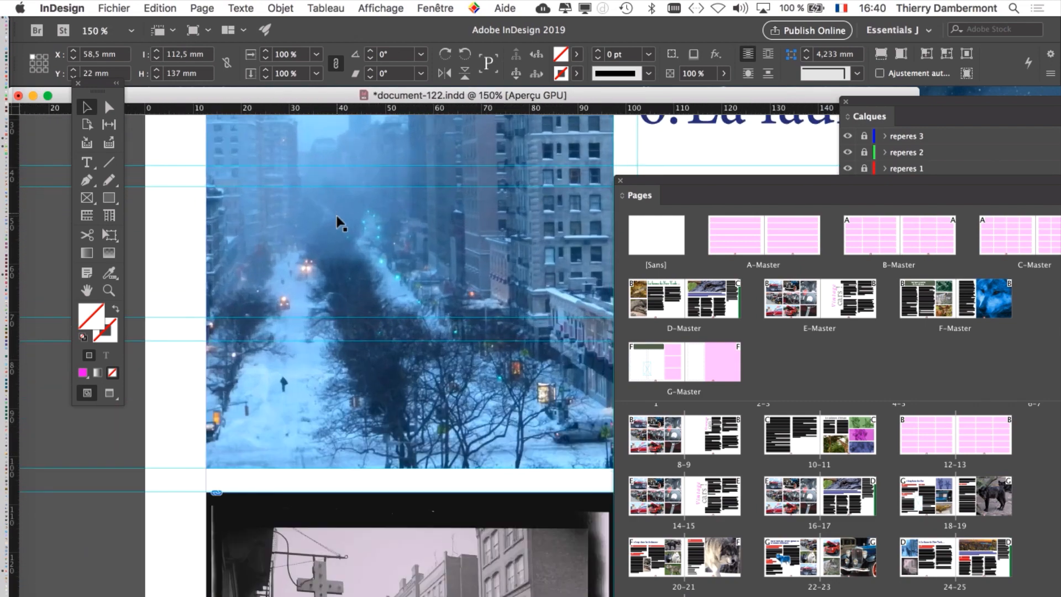
{"action": "scroll", "coordinate": [337, 221], "scroll_direction": "down", "scroll_amount": 3}
{"action": "scroll", "coordinate": [362, 467], "scroll_direction": "up", "scroll_amount": 2}
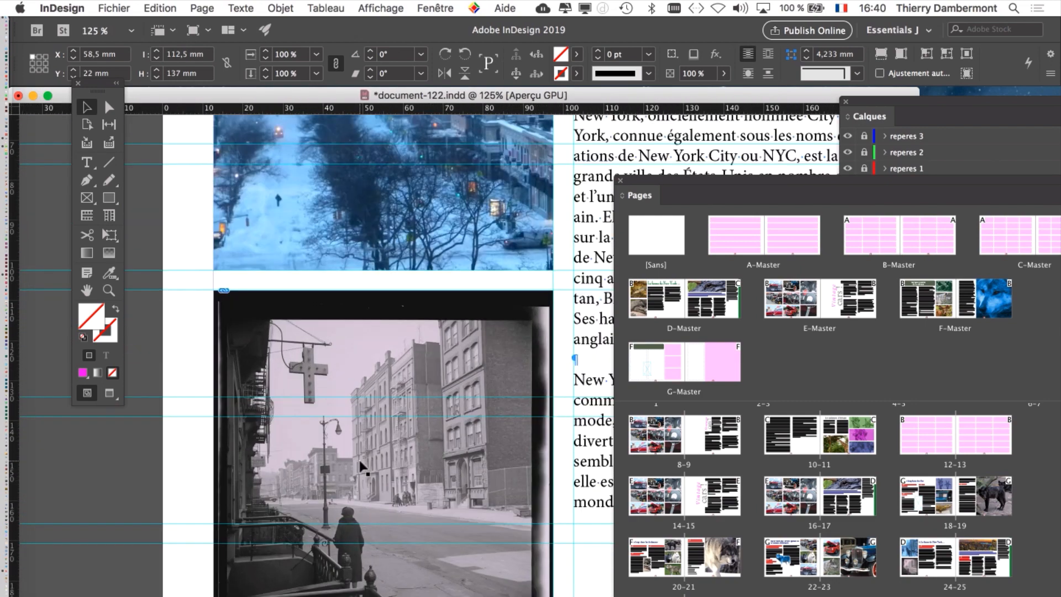
{"action": "scroll", "coordinate": [360, 463], "scroll_direction": "down", "scroll_amount": 2}
Import the black-and-white New York street scene JPEG (scene-1024.jpg) from the Links folder into the empty frame on page 27
{"action": "scroll", "coordinate": [422, 464], "scroll_direction": "down", "scroll_amount": 9}
{"action": "scroll", "coordinate": [422, 464], "scroll_direction": "right", "scroll_amount": 9}
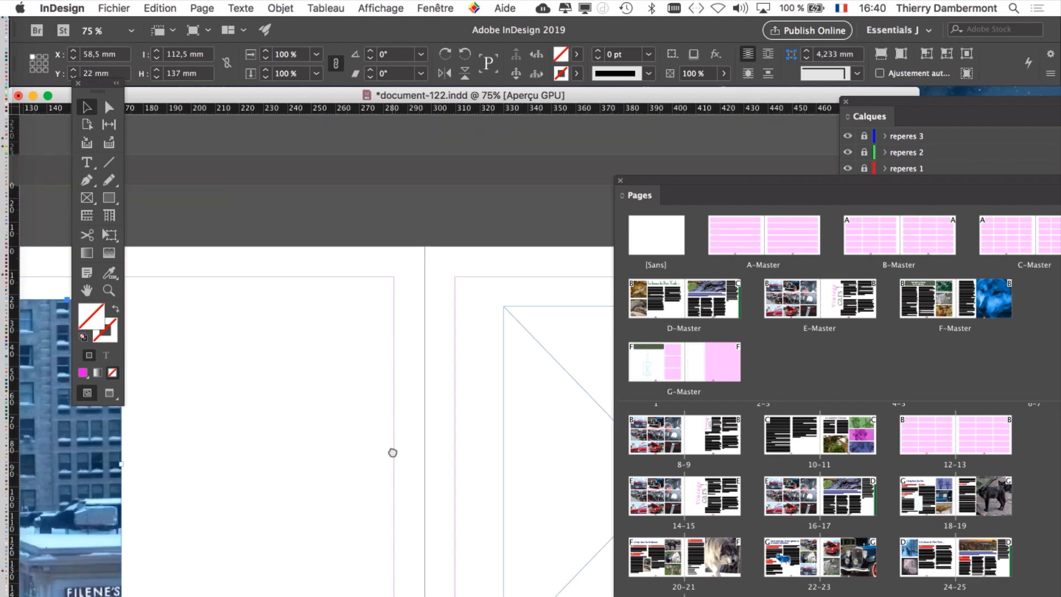
{"action": "scroll", "coordinate": [392, 453], "scroll_direction": "down", "scroll_amount": 3}
{"action": "scroll", "coordinate": [392, 452], "scroll_direction": "right", "scroll_amount": 6}
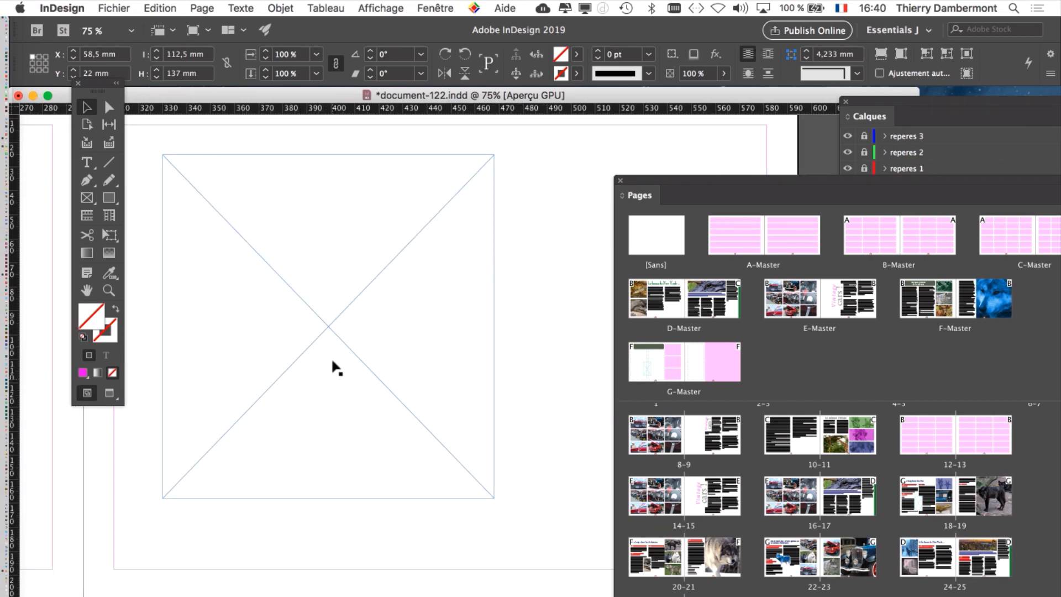
{"action": "left_click", "coordinate": [332, 359]}
{"action": "left_click", "coordinate": [113, 8]}
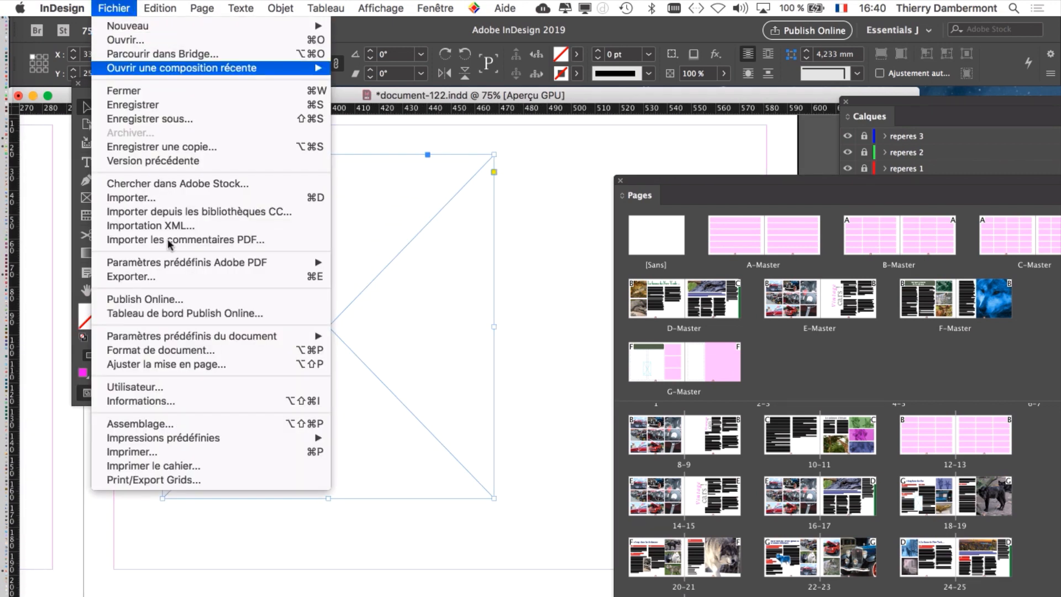
{"action": "left_click", "coordinate": [163, 202]}
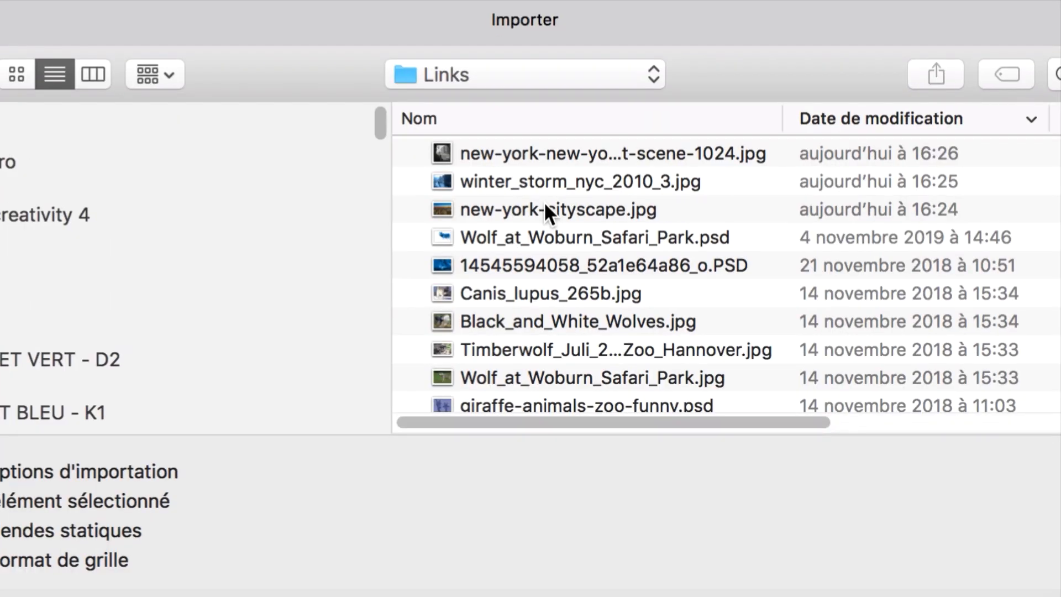
{"action": "left_click", "coordinate": [546, 163]}
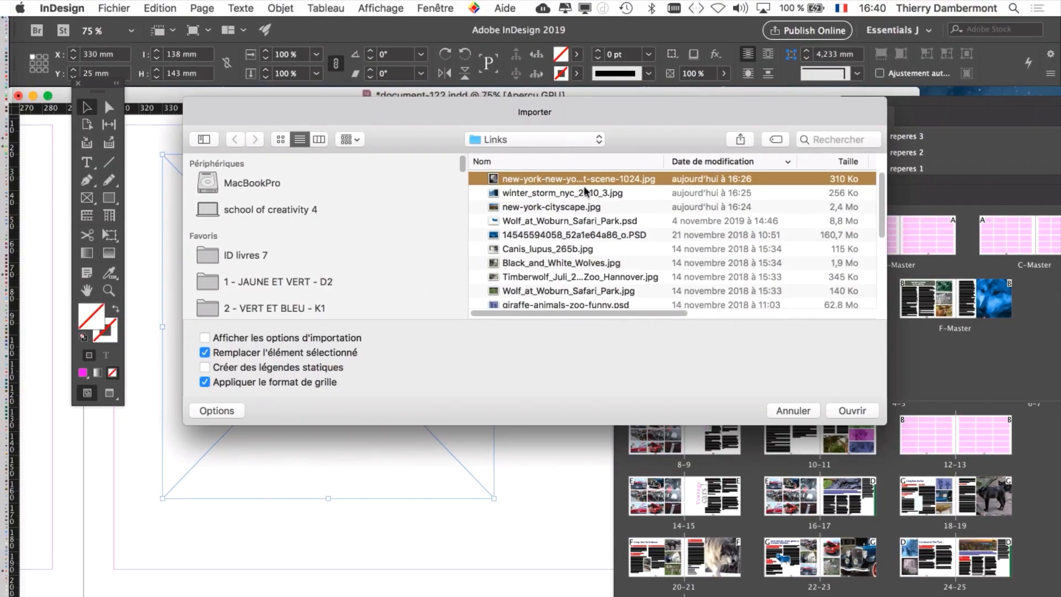
{"action": "left_click", "coordinate": [852, 411]}
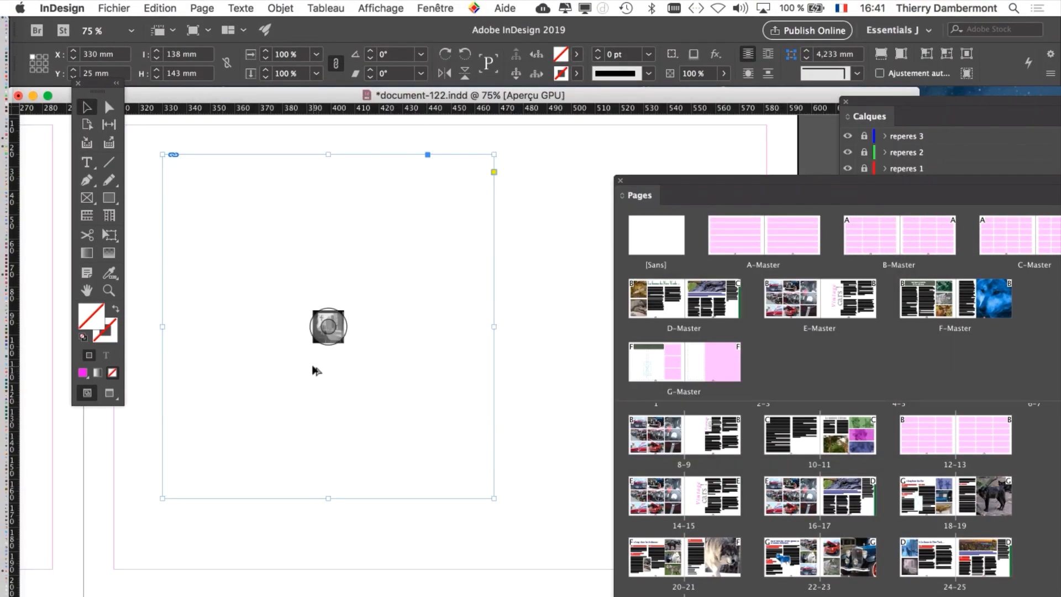
Examine how the imported street photo fills its frame on page 27 compared with the winter photo on page 26
{"action": "scroll", "coordinate": [305, 359], "scroll_direction": "up", "scroll_amount": 5}
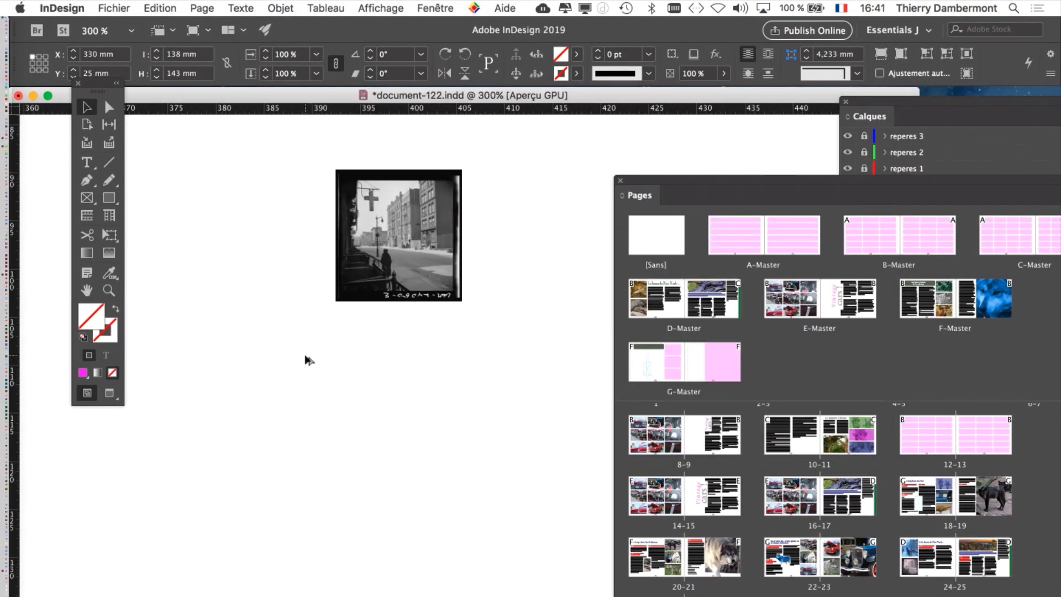
{"action": "scroll", "coordinate": [305, 358], "scroll_direction": "down", "scroll_amount": 4}
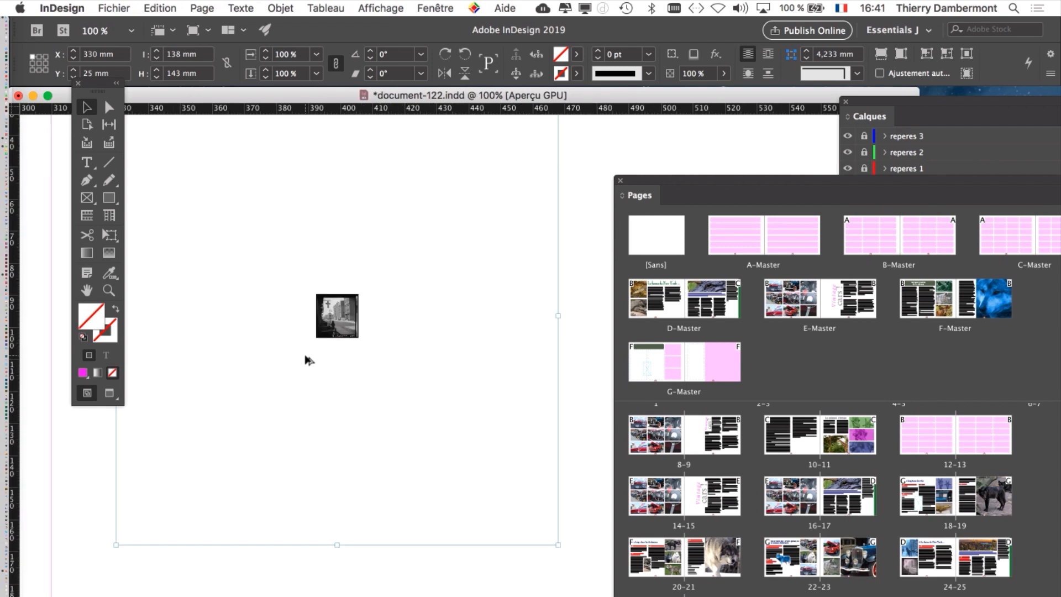
{"action": "scroll", "coordinate": [305, 360], "scroll_direction": "down", "scroll_amount": 2}
{"action": "left_click_drag", "start_coordinate": [237, 367], "coordinate": [491, 372]}
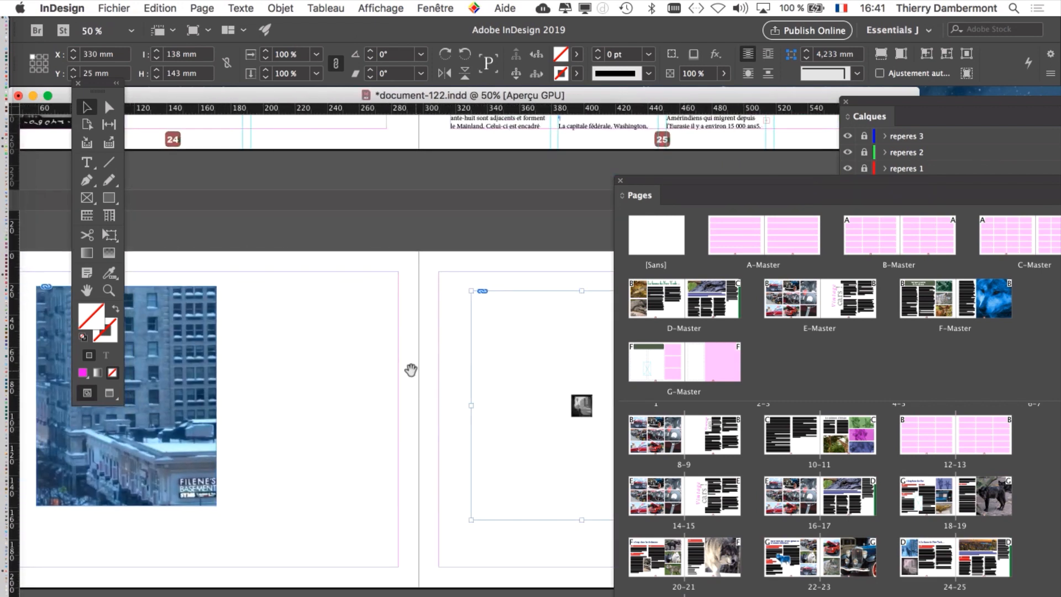
{"action": "left_click_drag", "start_coordinate": [646, 181], "coordinate": [803, 186]}
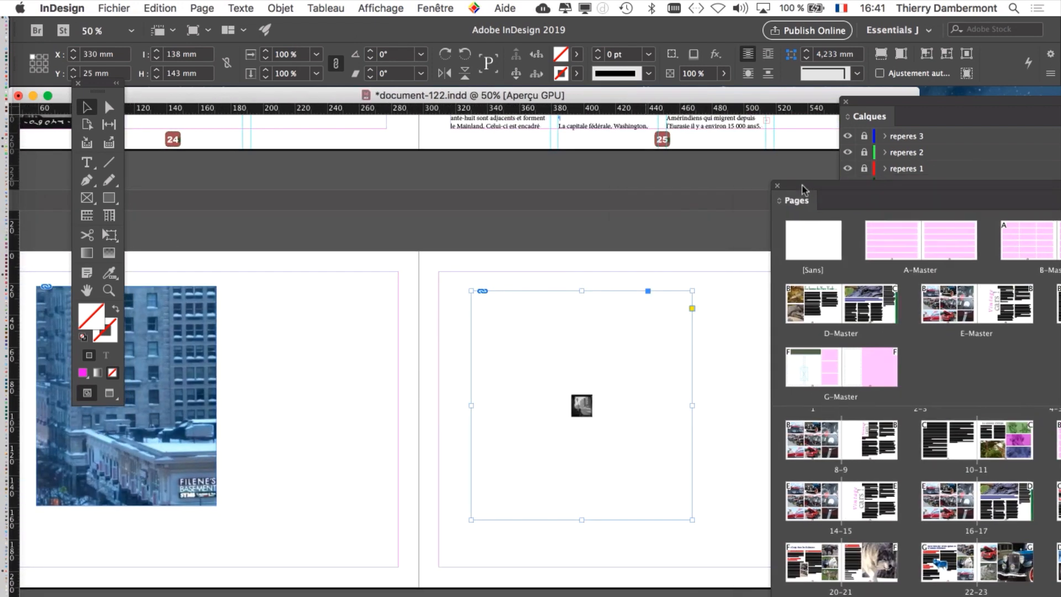
{"action": "left_click_drag", "start_coordinate": [476, 230], "coordinate": [574, 243]}
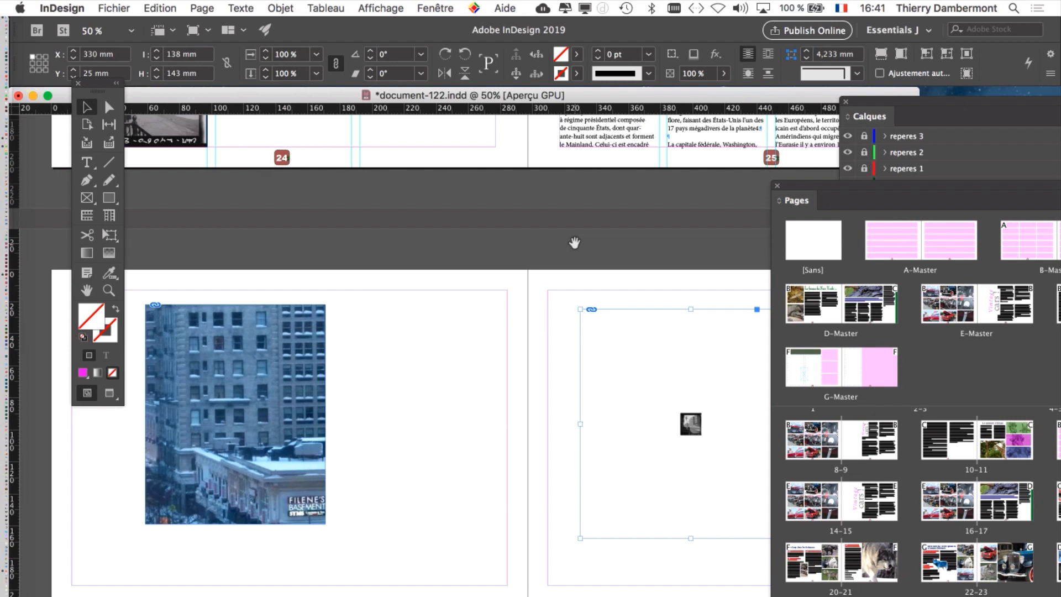
Delete the spread of pages 26–27 together with the objects it contains
{"action": "left_click_drag", "start_coordinate": [826, 193], "coordinate": [530, 27]}
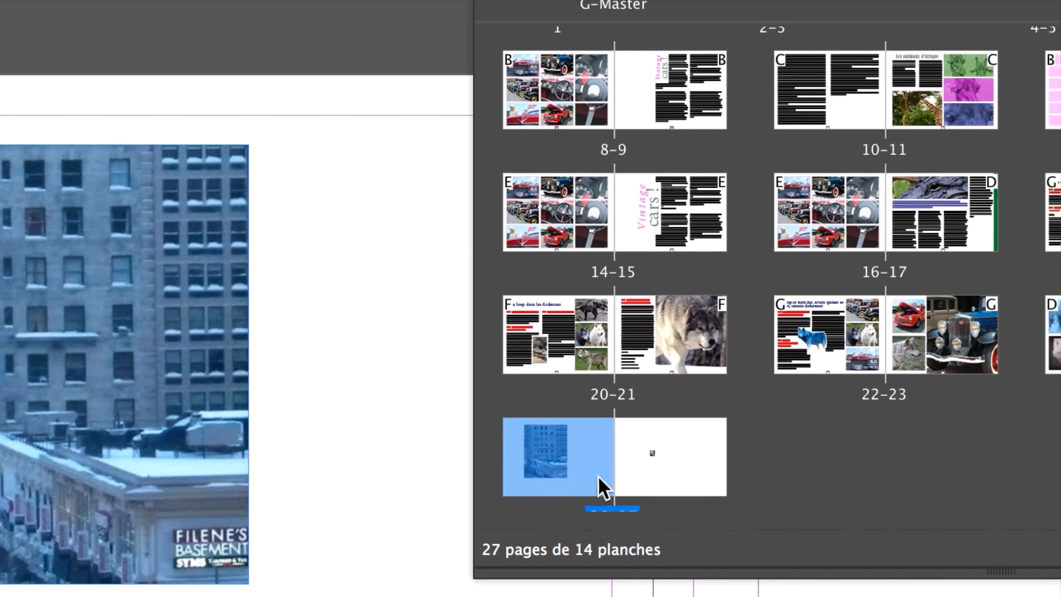
{"action": "left_click", "coordinate": [701, 476], "text": "shift"}
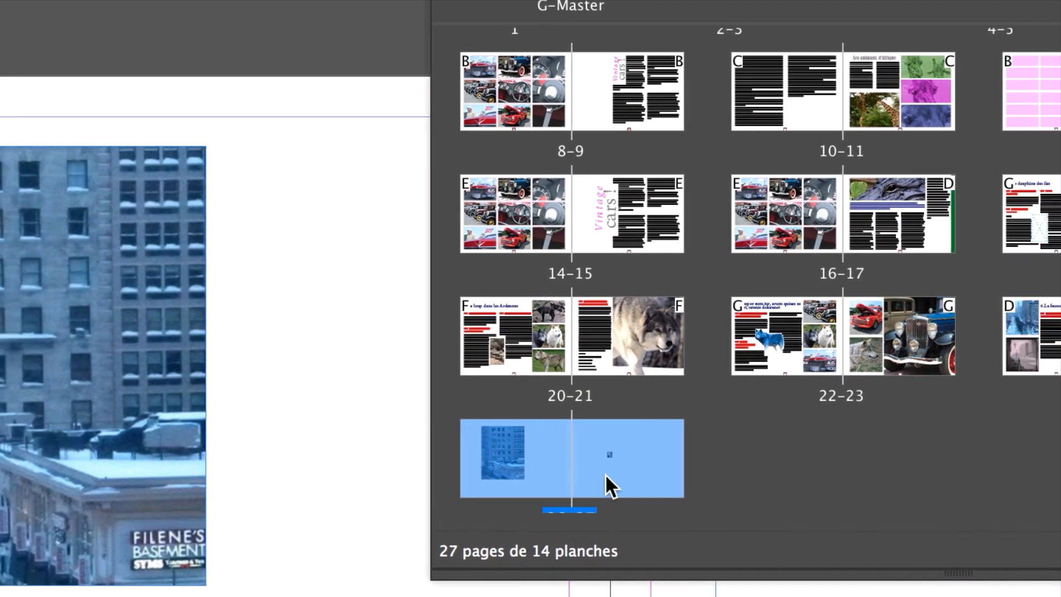
{"action": "left_click_drag", "start_coordinate": [606, 475], "coordinate": [1060, 570]}
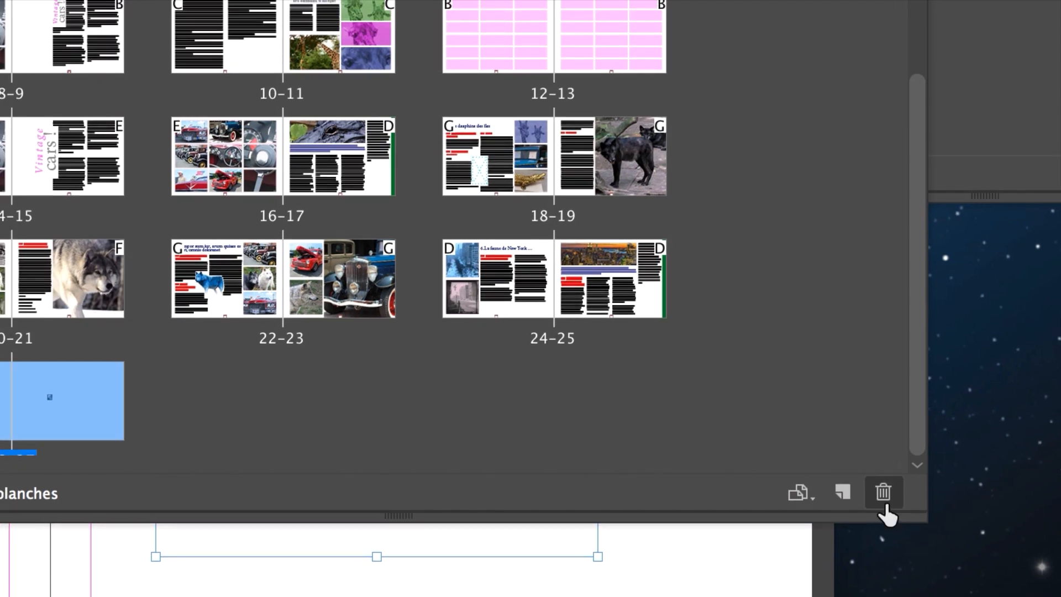
{"action": "left_click_drag", "start_coordinate": [887, 505], "coordinate": [885, 502]}
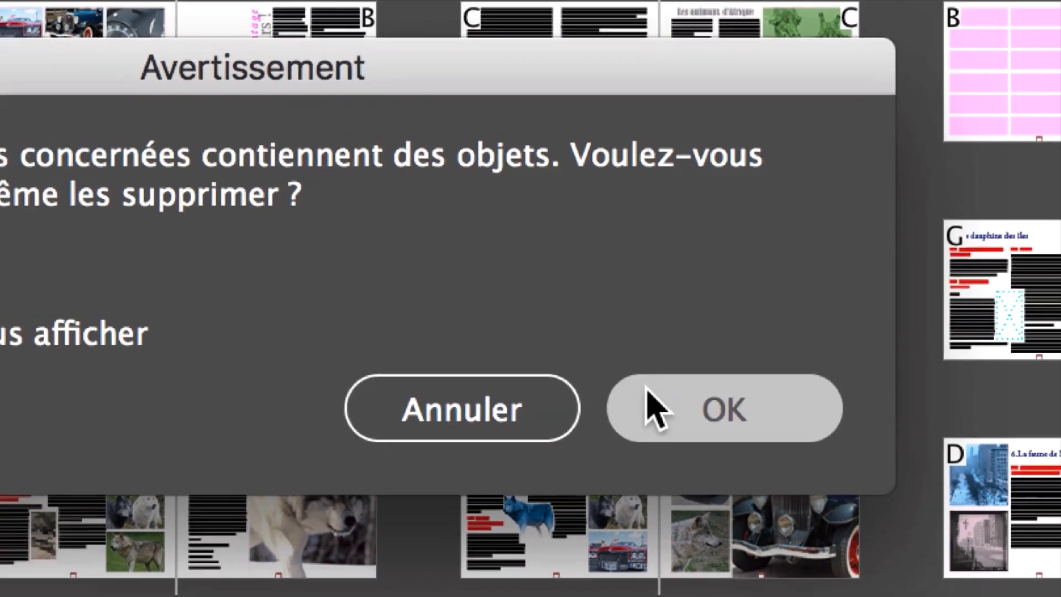
{"action": "left_click", "coordinate": [662, 460]}
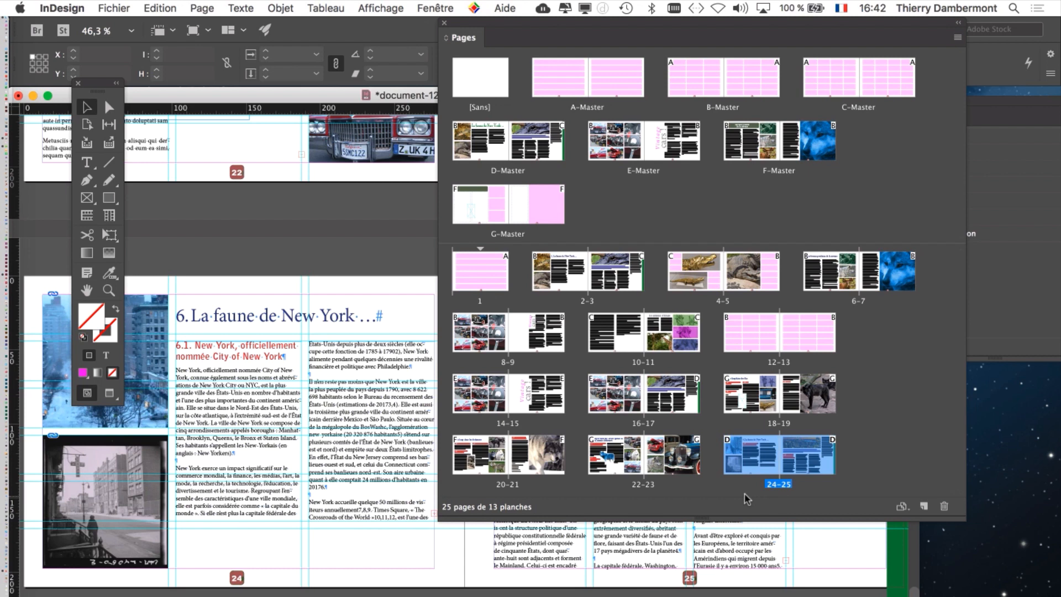
Check the frame fitting options of the winter photo on page 24, moving the Pages palette out of the way
{"action": "left_click_drag", "start_coordinate": [573, 24], "coordinate": [839, 60]}
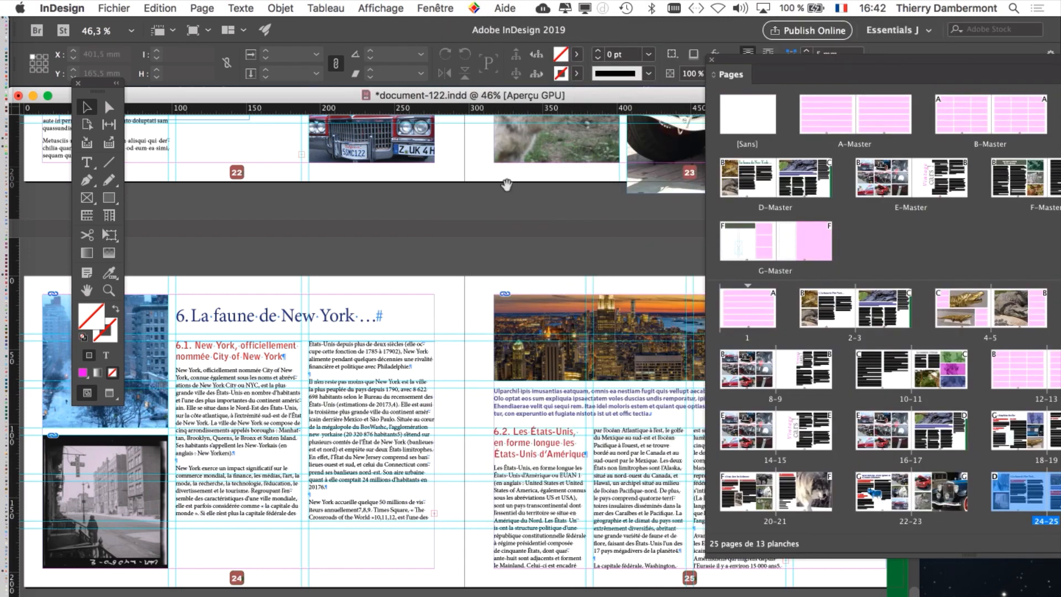
{"action": "left_click_drag", "start_coordinate": [415, 280], "coordinate": [586, 203]}
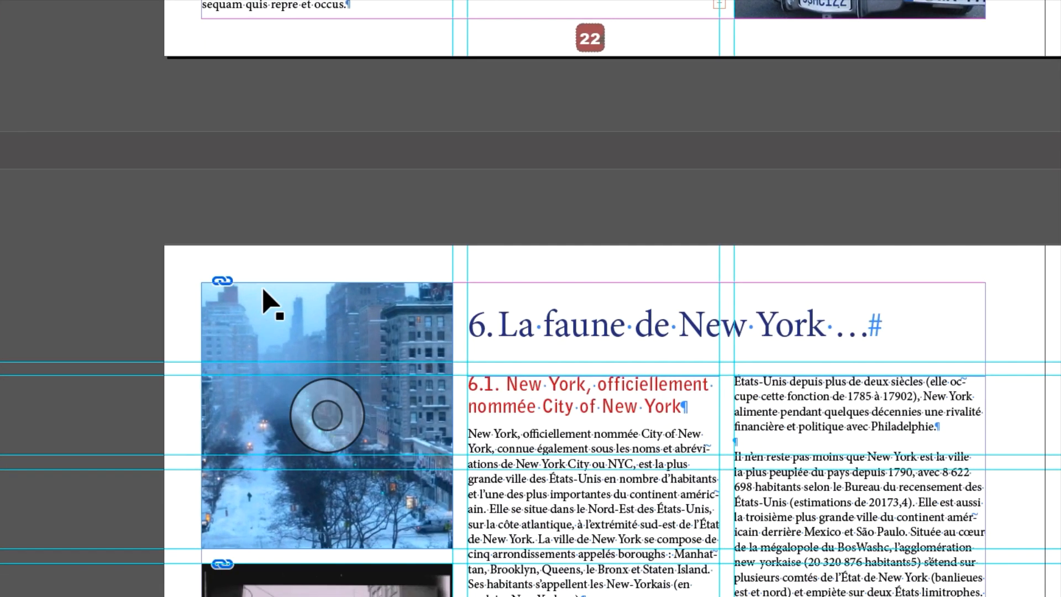
{"action": "left_click", "coordinate": [265, 303]}
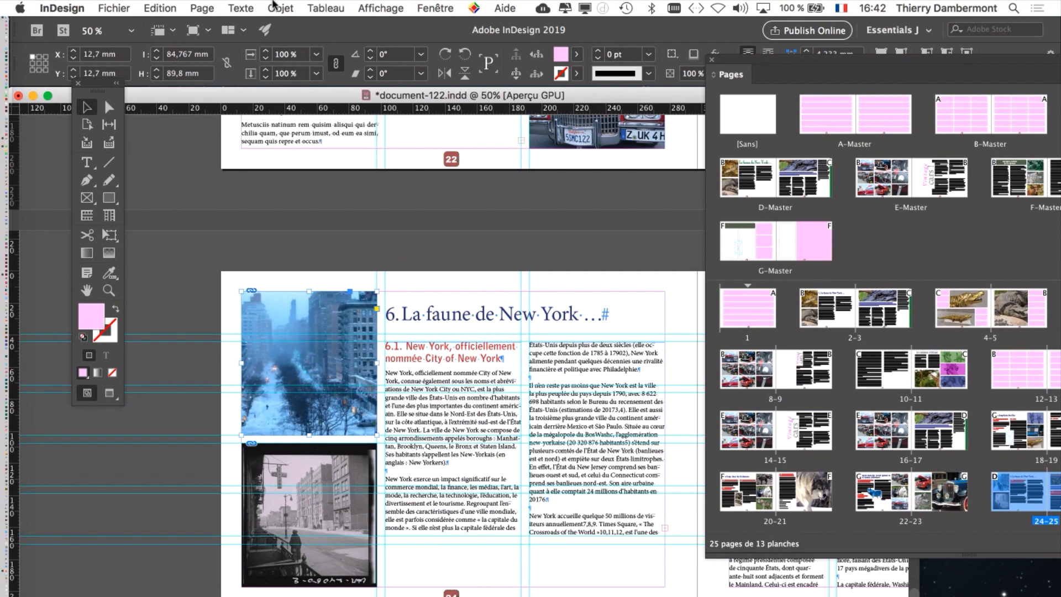
{"action": "left_click", "coordinate": [282, 8]}
{"action": "mouse_move", "coordinate": [330, 310]}
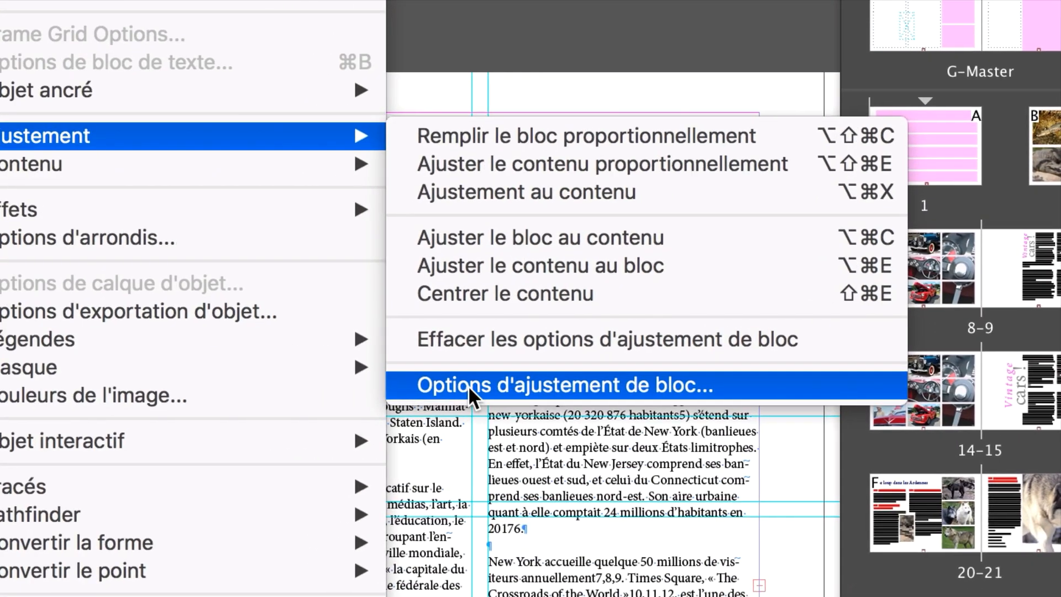
{"action": "left_click", "coordinate": [367, 430]}
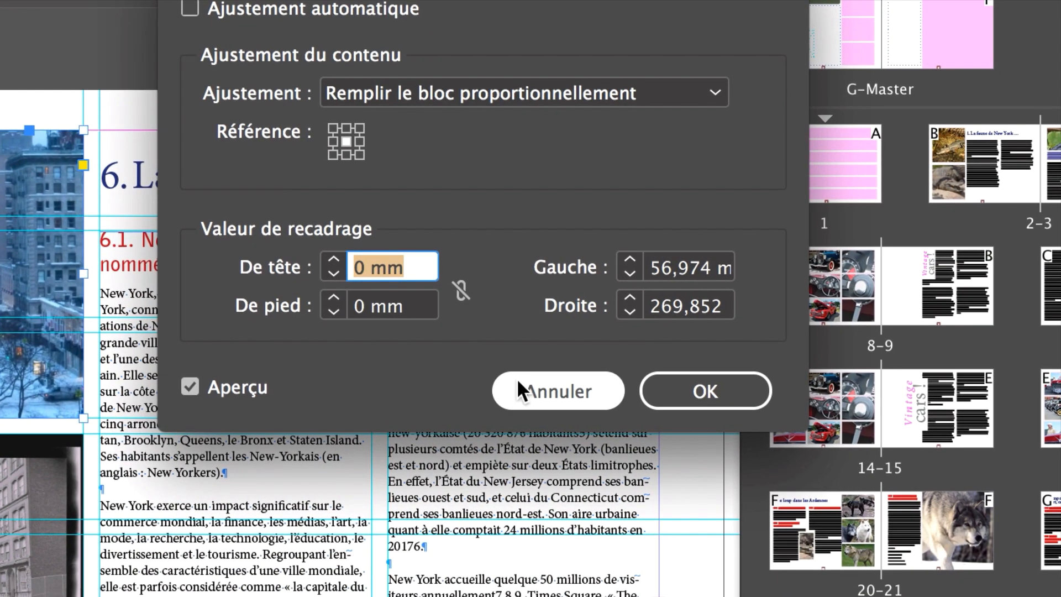
{"action": "left_click", "coordinate": [638, 578]}
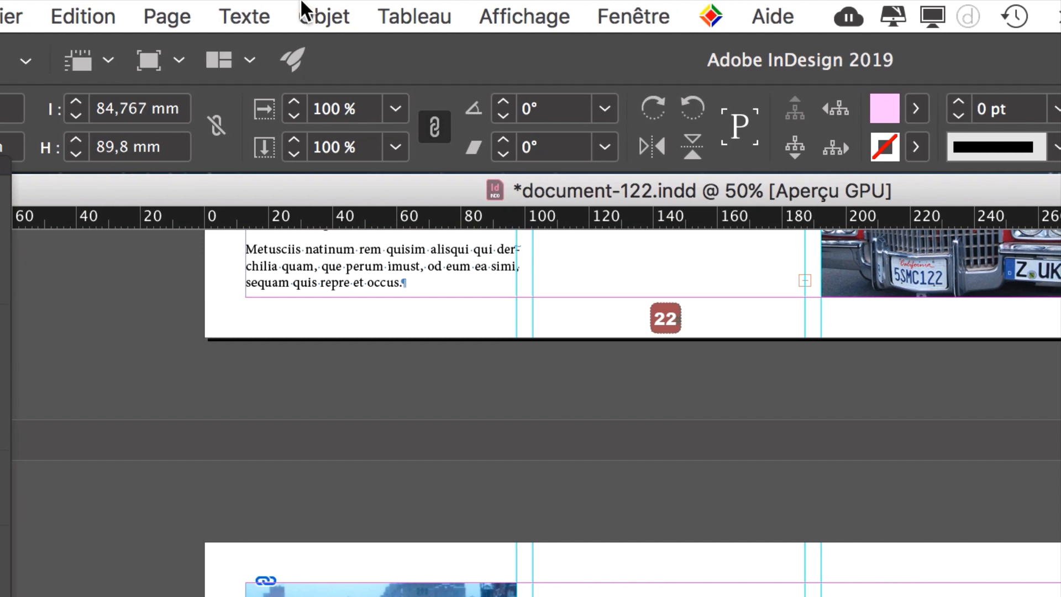
Check the frame fitting options of the black-and-white street photo on page 24
{"action": "left_click", "coordinate": [303, 10]}
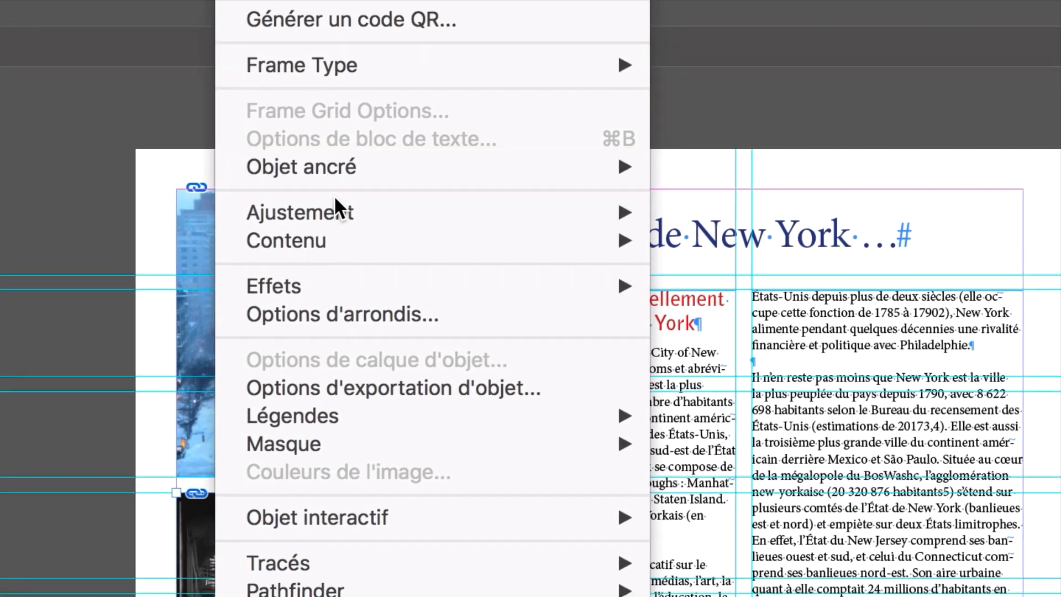
{"action": "mouse_move", "coordinate": [336, 204]}
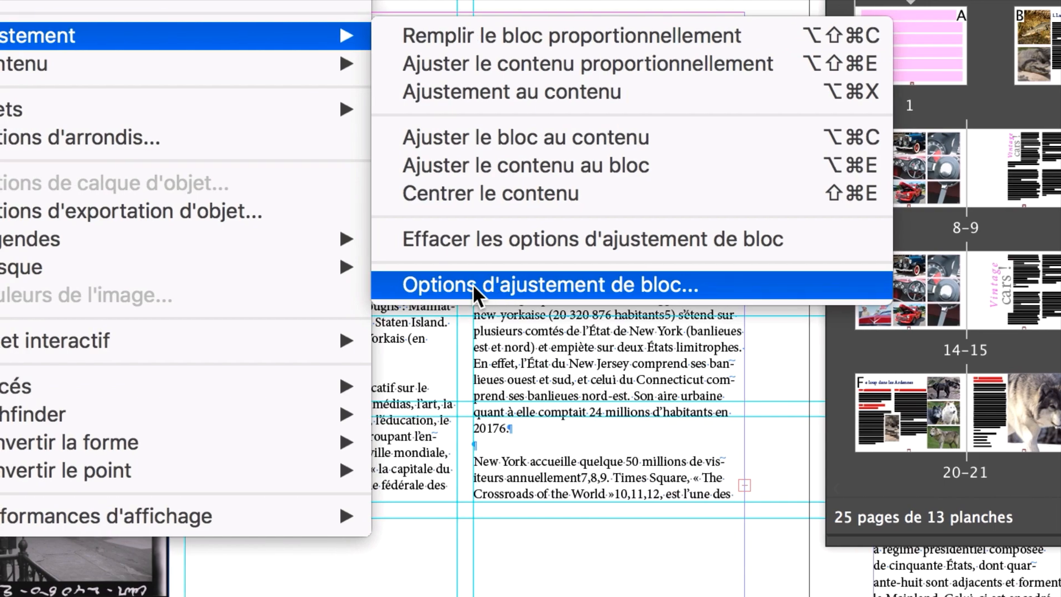
{"action": "left_click", "coordinate": [458, 383]}
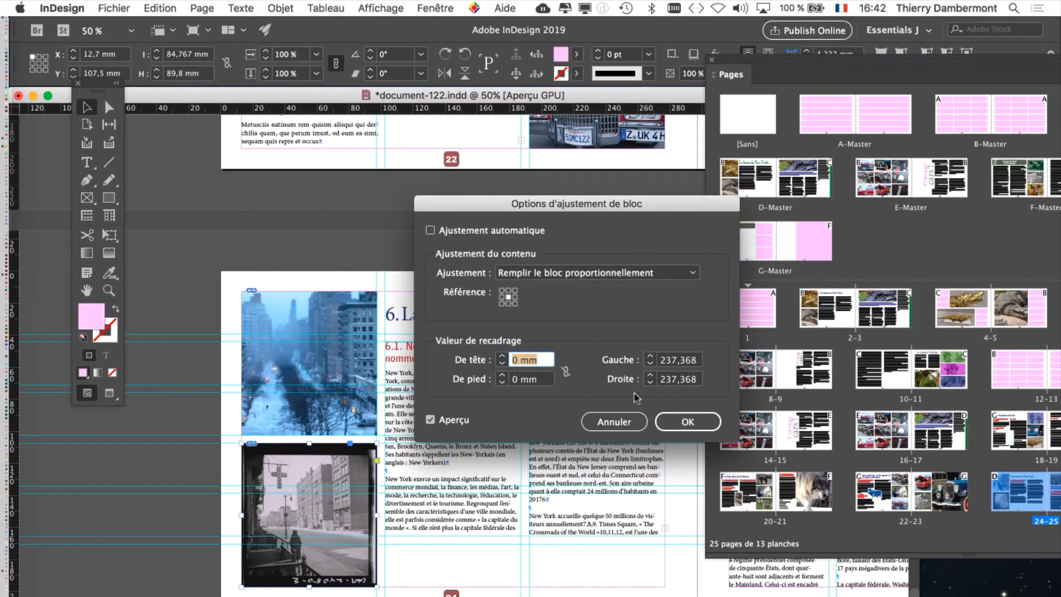
{"action": "left_click", "coordinate": [593, 474]}
Close the Pages palette to uncover the spread of pages 24–25
{"action": "left_click_drag", "start_coordinate": [753, 60], "coordinate": [452, 92]}
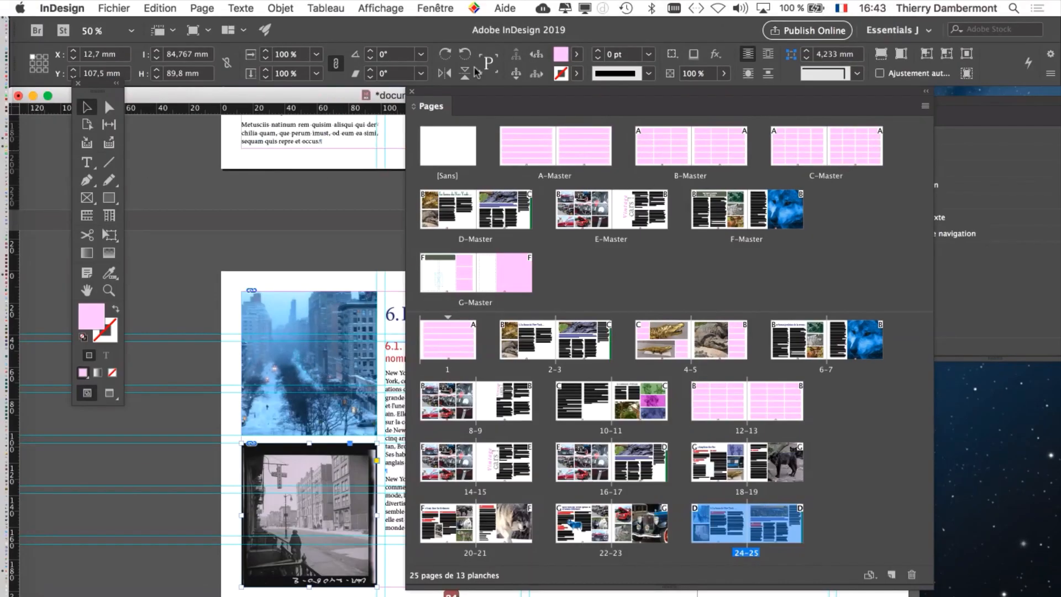
{"action": "left_click", "coordinate": [409, 91]}
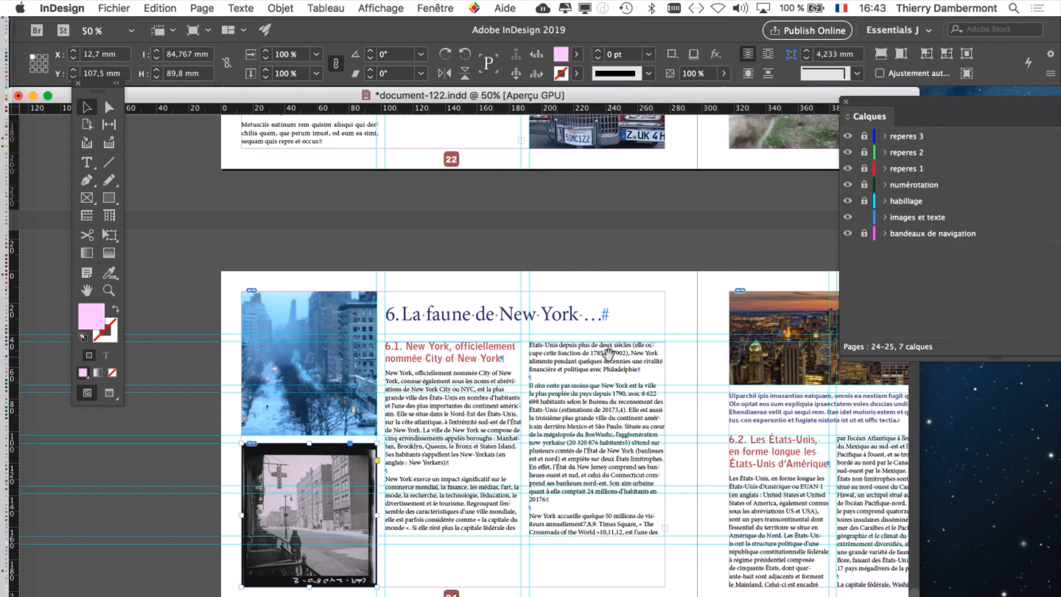
{"action": "scroll", "coordinate": [608, 409], "scroll_direction": "right", "scroll_amount": 5}
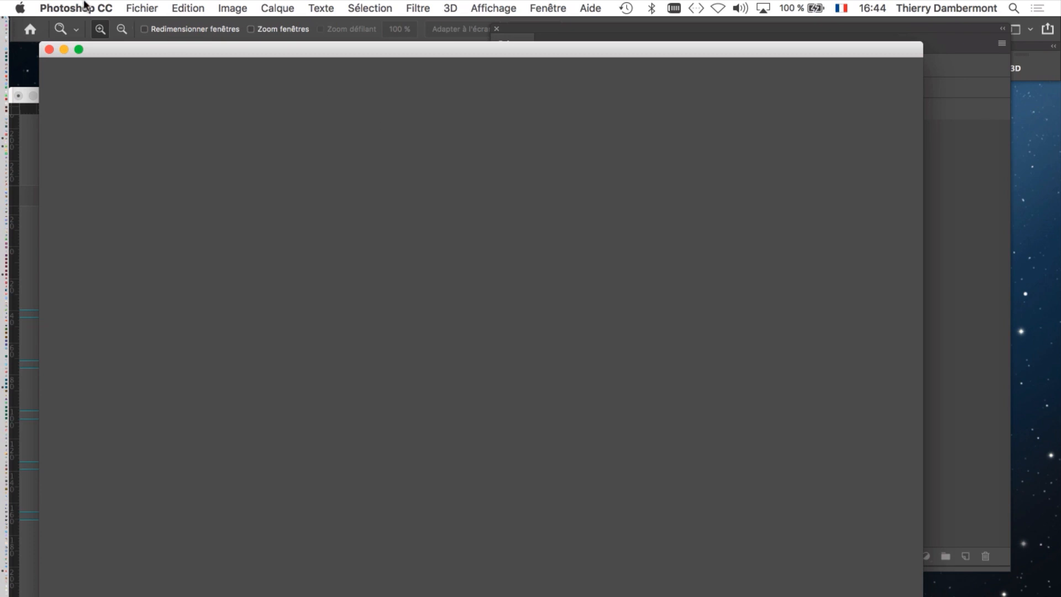
Switch to Photoshop and hide all other applications
{"action": "left_click", "coordinate": [85, 6]}
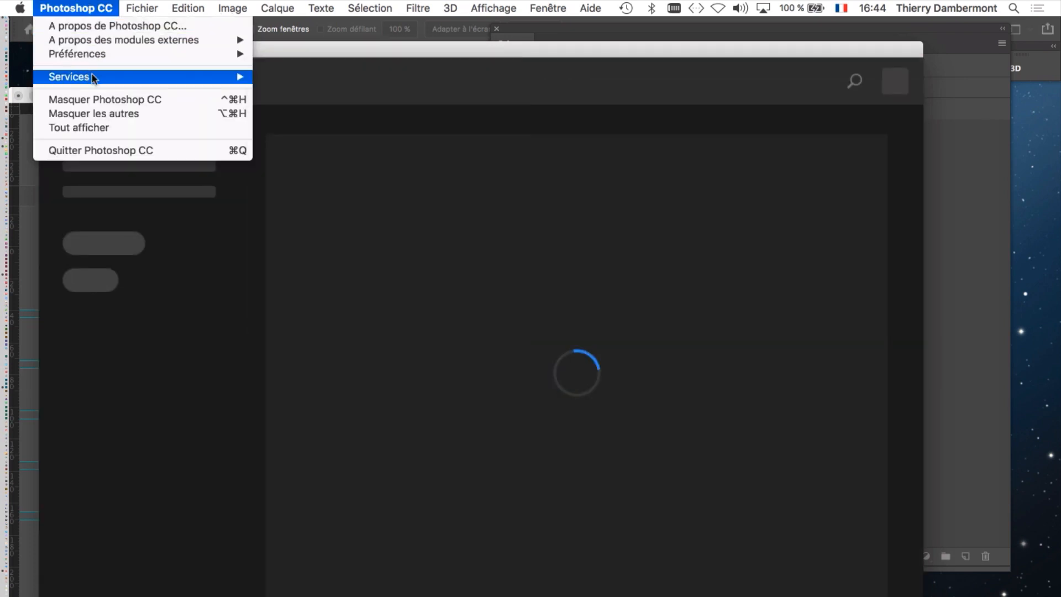
{"action": "mouse_move", "coordinate": [98, 82]}
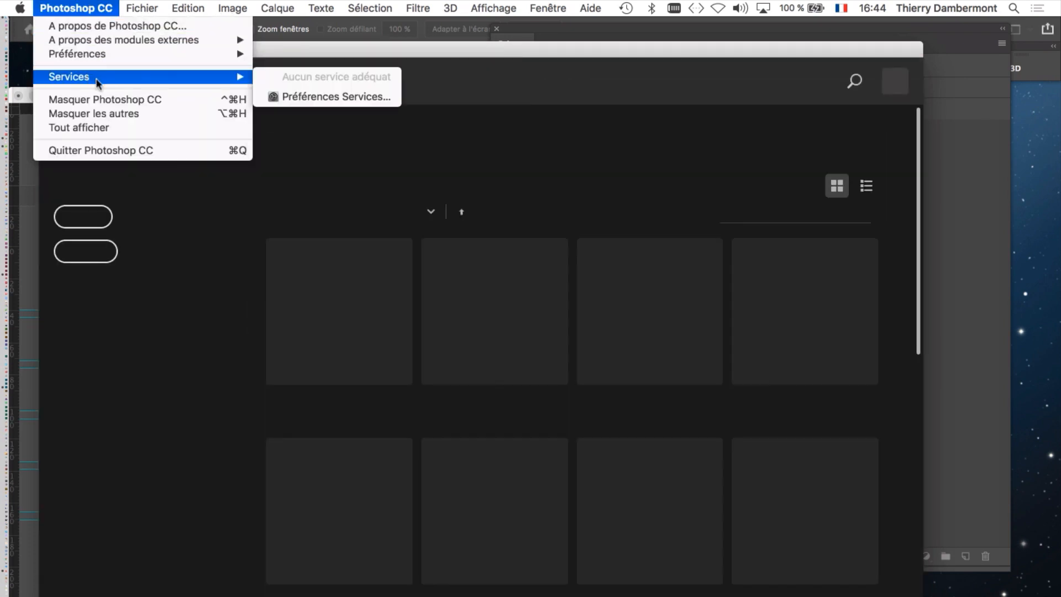
{"action": "left_click", "coordinate": [100, 113]}
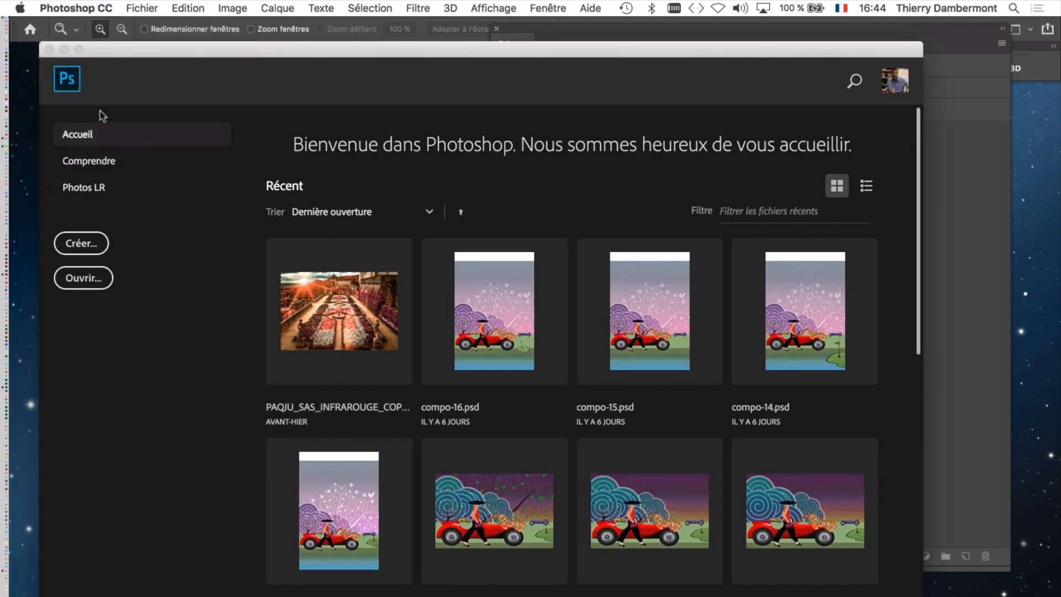
Open the Harlem street scene, winter storm and cityscape JPEGs together from the Links folder of Dossier document-121 in ID livres 7
{"action": "left_click", "coordinate": [142, 7]}
{"action": "left_click", "coordinate": [149, 42]}
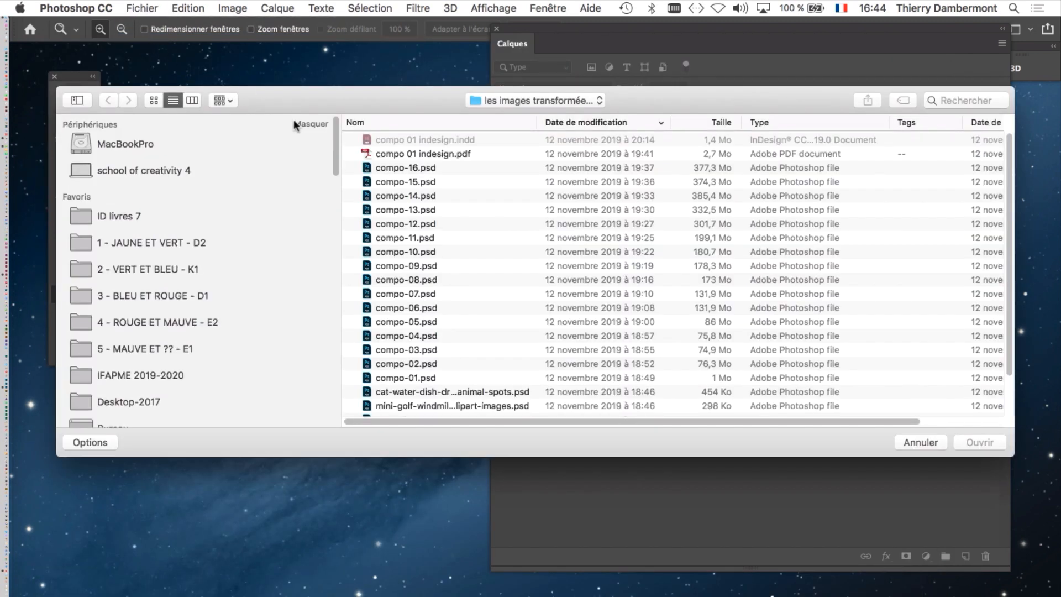
{"action": "left_click", "coordinate": [146, 216]}
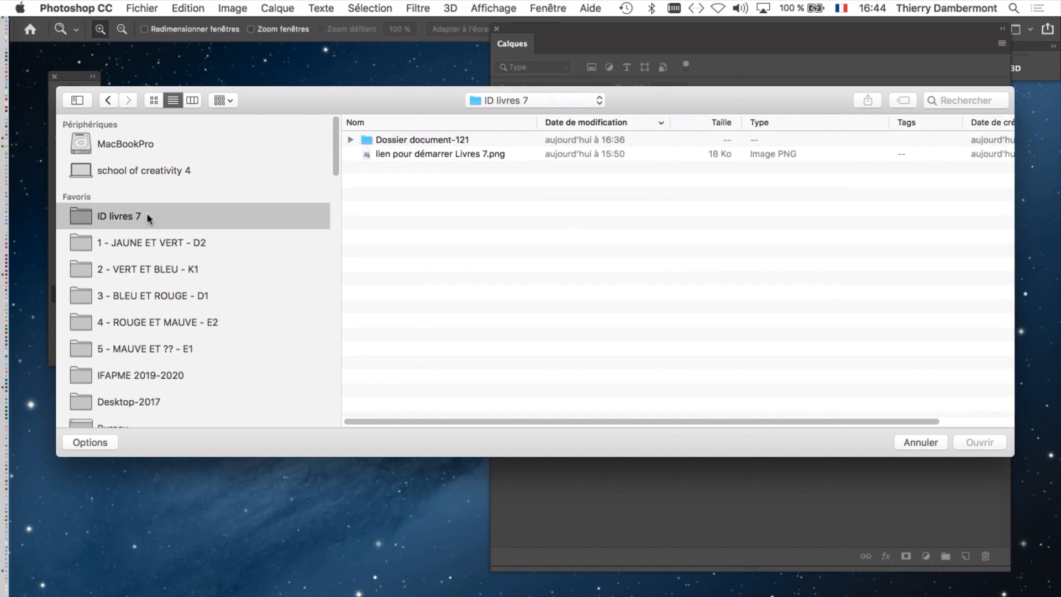
{"action": "double_click", "coordinate": [467, 141]}
{"action": "double_click", "coordinate": [416, 167]}
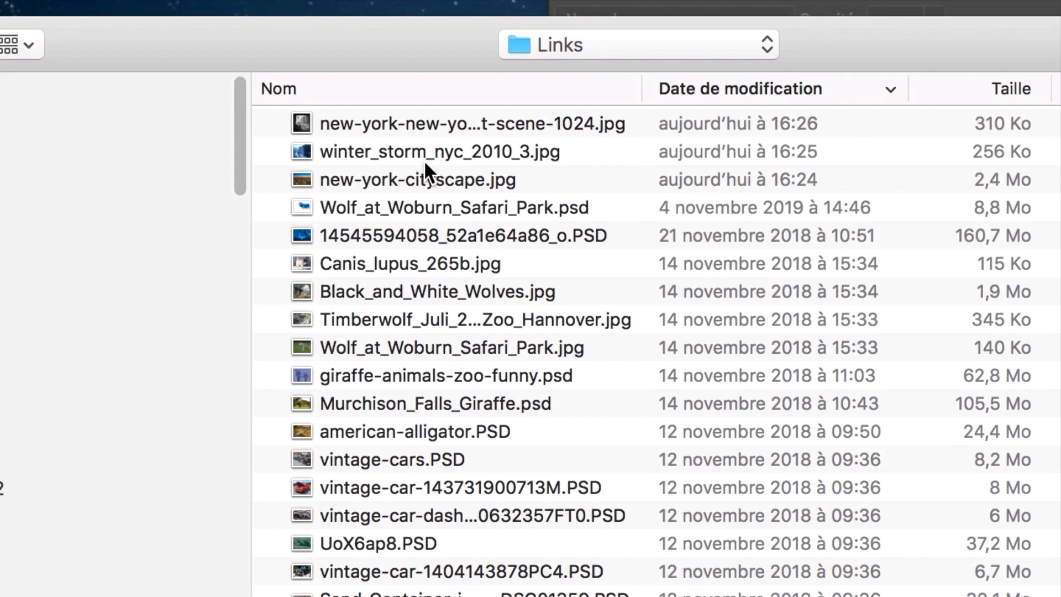
{"action": "left_click", "coordinate": [492, 115]}
{"action": "left_click", "coordinate": [585, 170], "text": "shift"}
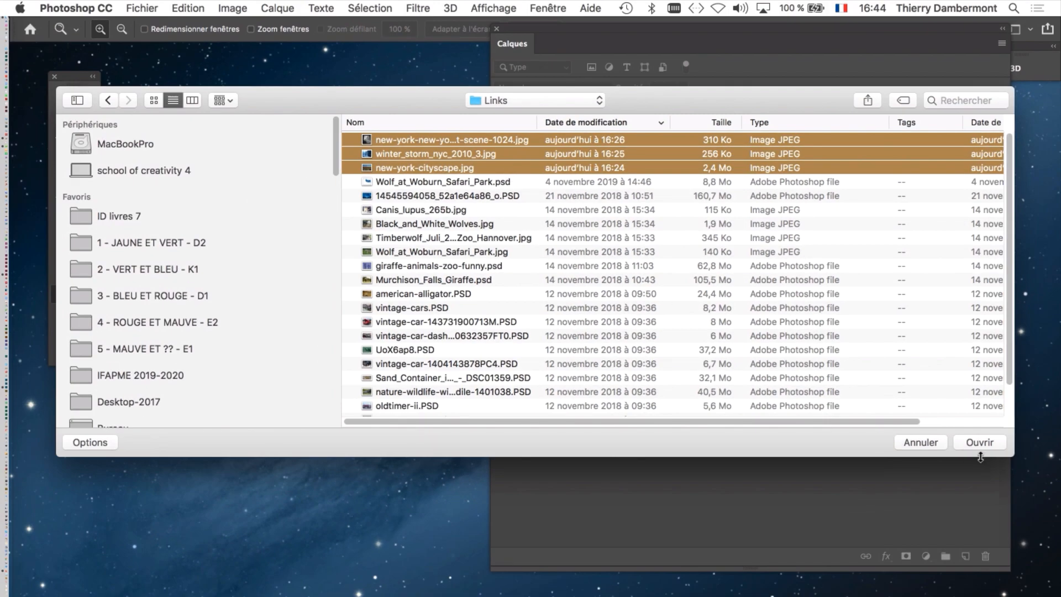
{"action": "left_click", "coordinate": [987, 441]}
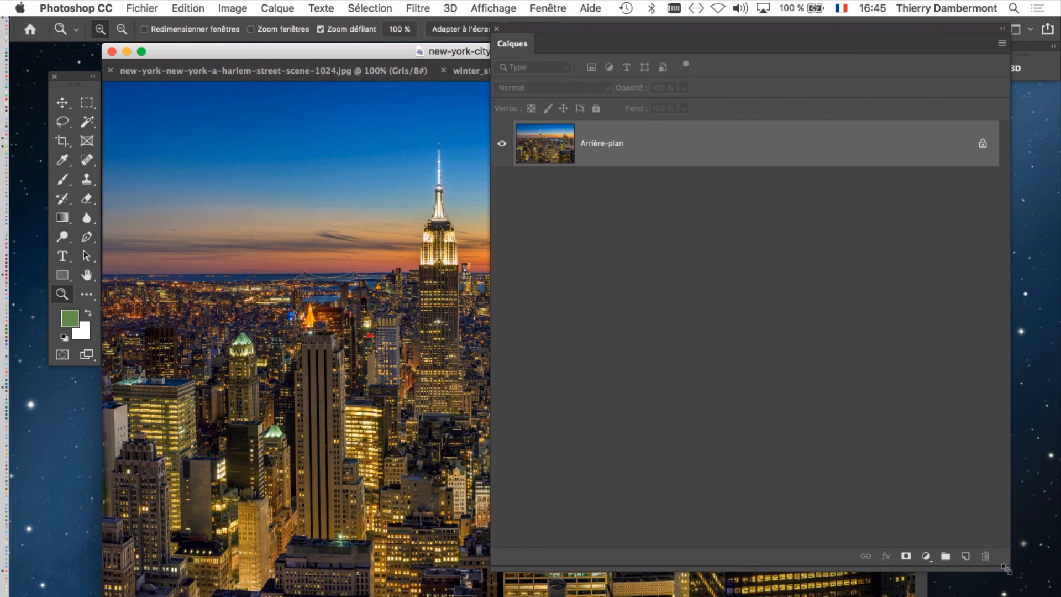
Shrink the Layers palette, move it off the cityscape photo and close it to uncover the image
{"action": "left_click_drag", "start_coordinate": [1007, 569], "coordinate": [622, 443]}
{"action": "left_click_drag", "start_coordinate": [538, 33], "coordinate": [751, 177]}
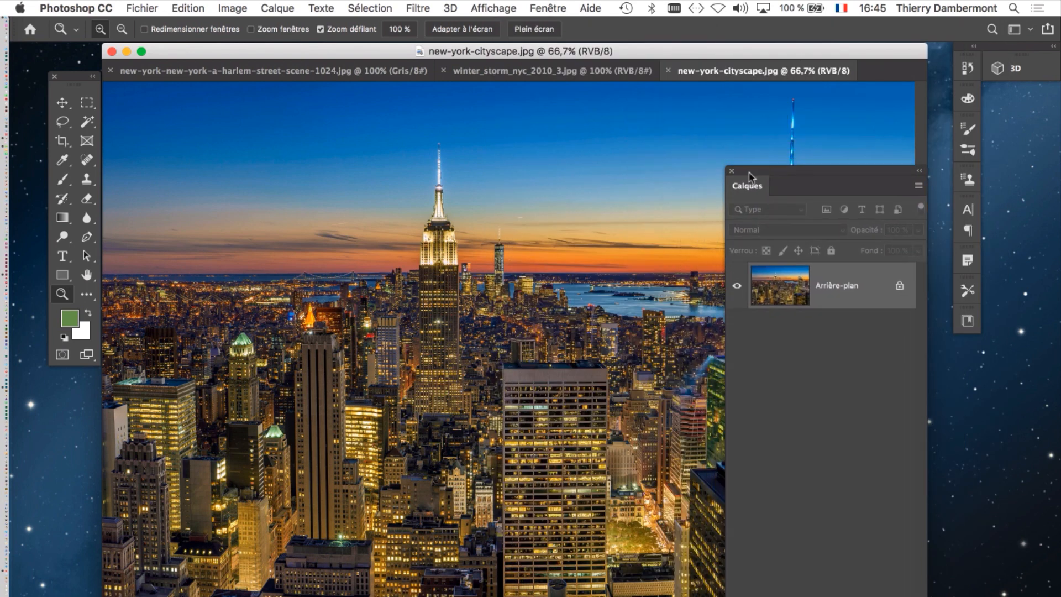
{"action": "left_click", "coordinate": [731, 173]}
{"action": "key", "text": "shift+Tab"}
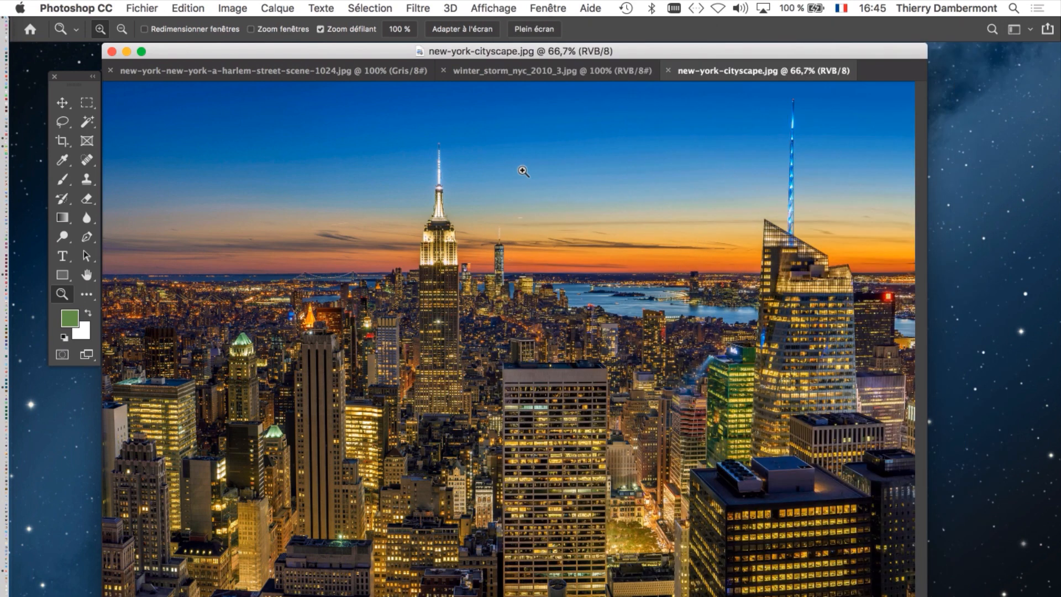
Look through the three open New York photos one after another, shifting the document window slightly and finishing on the Harlem street scene
{"action": "left_click", "coordinate": [315, 71]}
{"action": "left_click", "coordinate": [552, 71]}
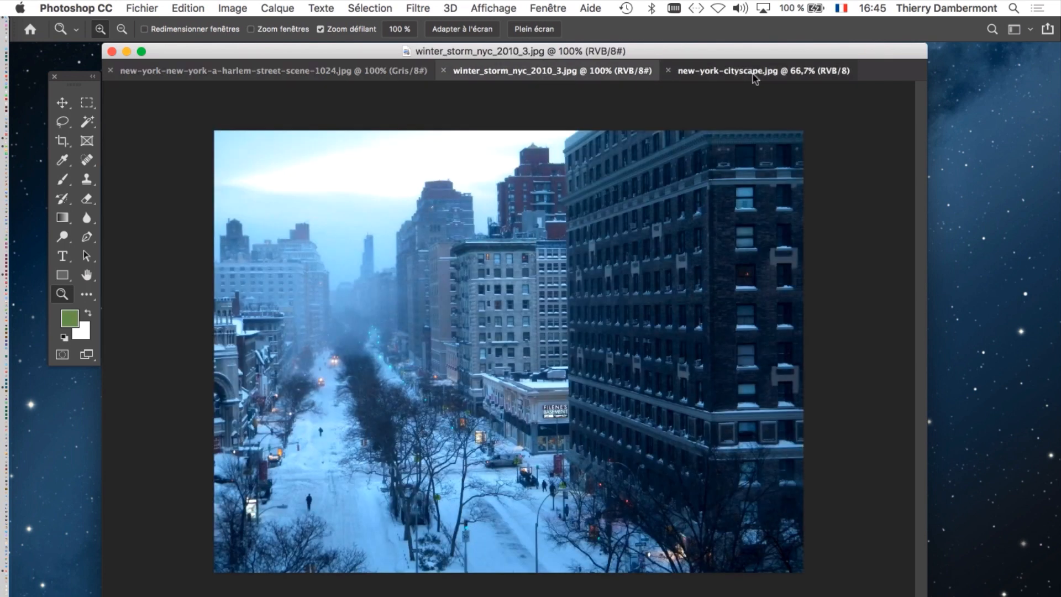
{"action": "left_click", "coordinate": [750, 72]}
{"action": "key", "text": "ctrl+shift+Tab"}
{"action": "key", "text": "ctrl+shift+Tab"}
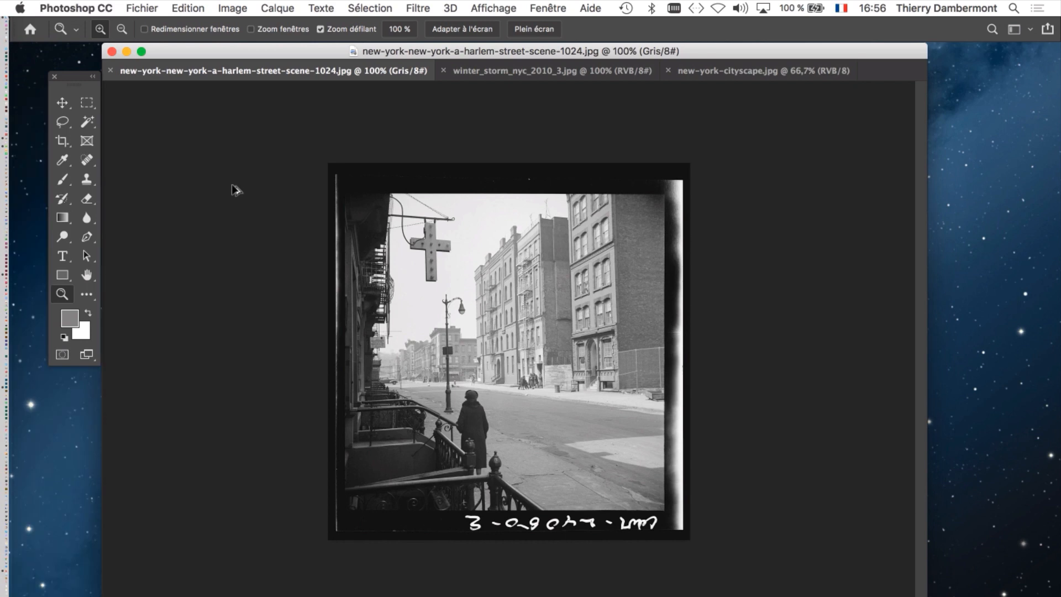
{"action": "left_click_drag", "start_coordinate": [510, 51], "coordinate": [529, 65]}
{"action": "key", "text": "ctrl+Tab"}
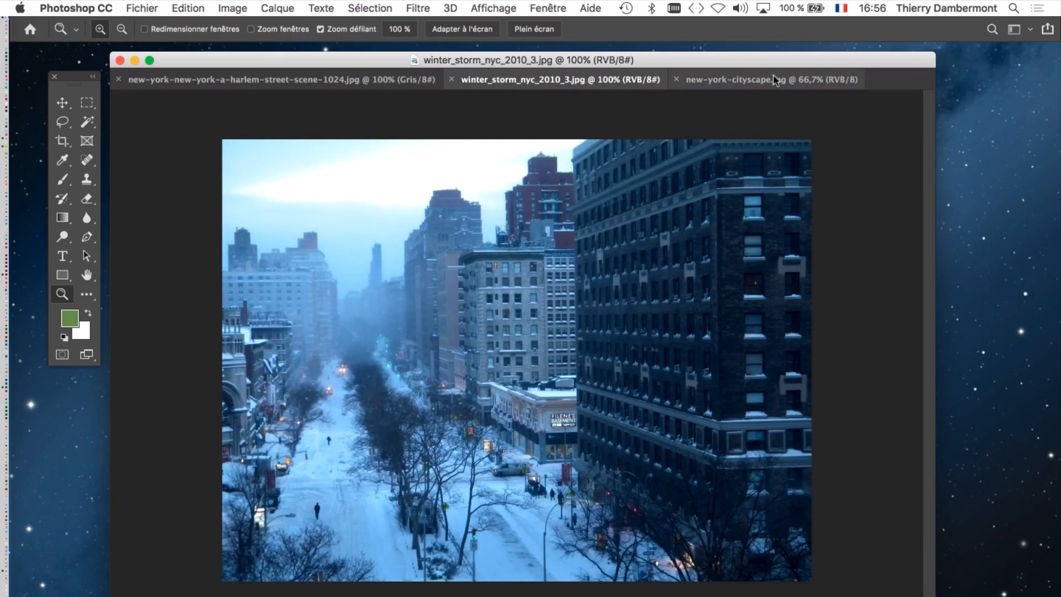
{"action": "key", "text": "ctrl+Tab"}
{"action": "left_click", "coordinate": [578, 80]}
{"action": "left_click", "coordinate": [341, 82]}
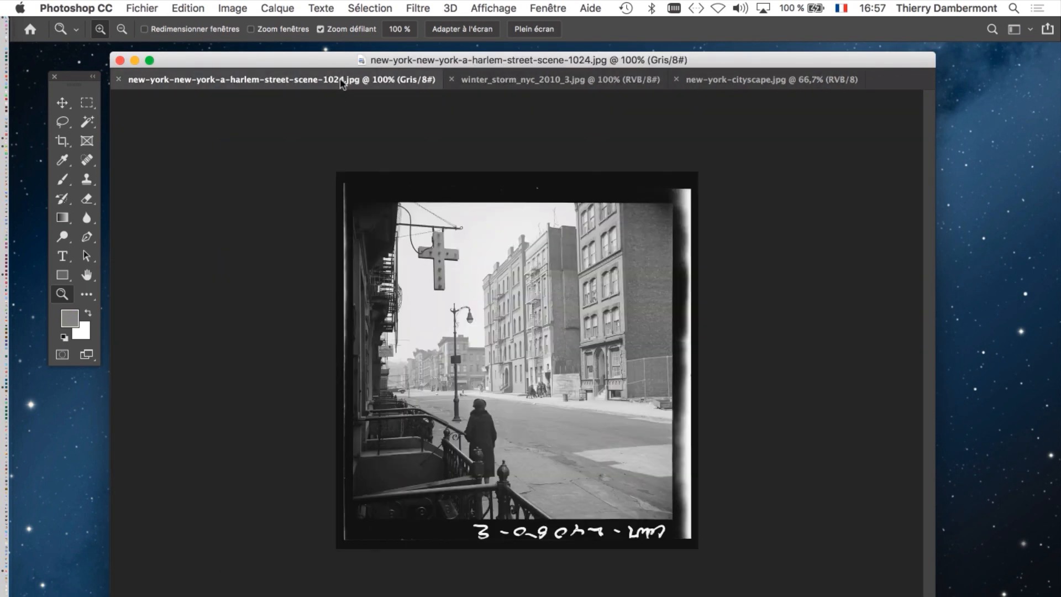
Shorten the document window to uncover its status bar, and check the colour profiles of the Harlem street scene and winter storm photos
{"action": "left_click_drag", "start_coordinate": [934, 595], "coordinate": [941, 532]}
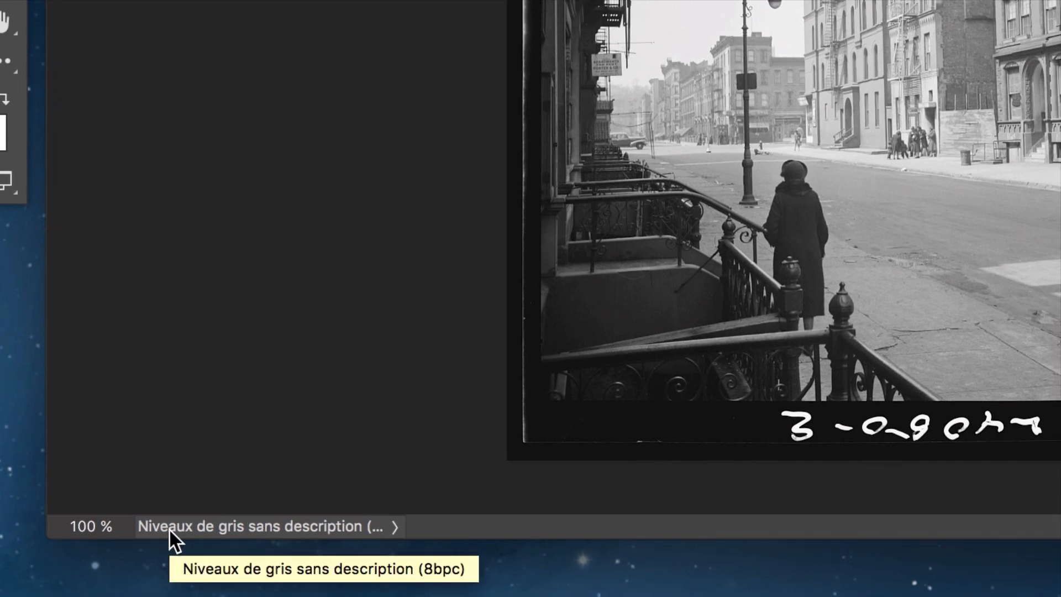
{"action": "left_click", "coordinate": [169, 528]}
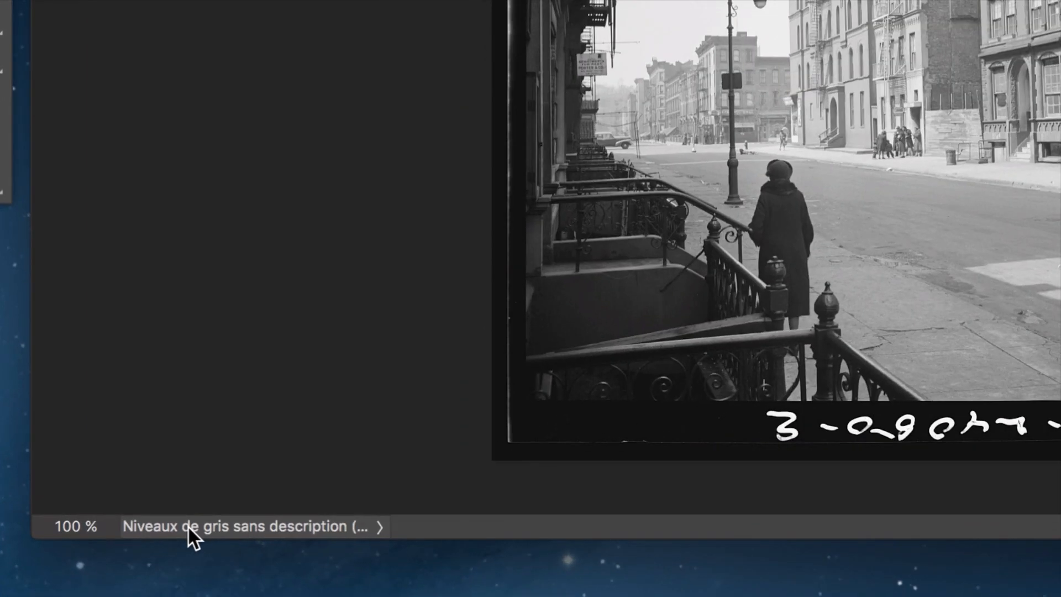
{"action": "left_click", "coordinate": [188, 527]}
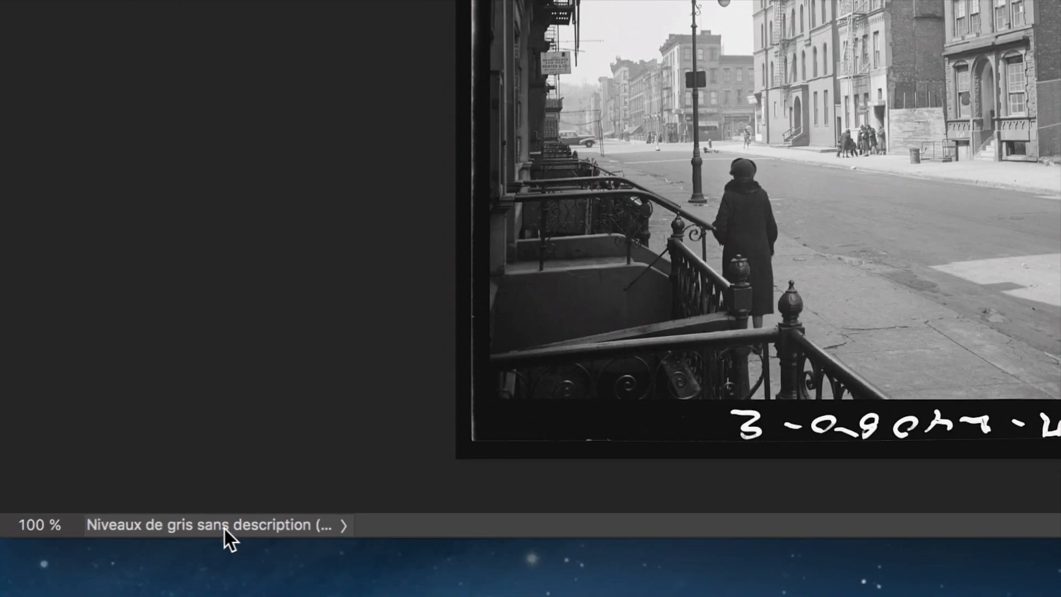
{"action": "left_click", "coordinate": [224, 527]}
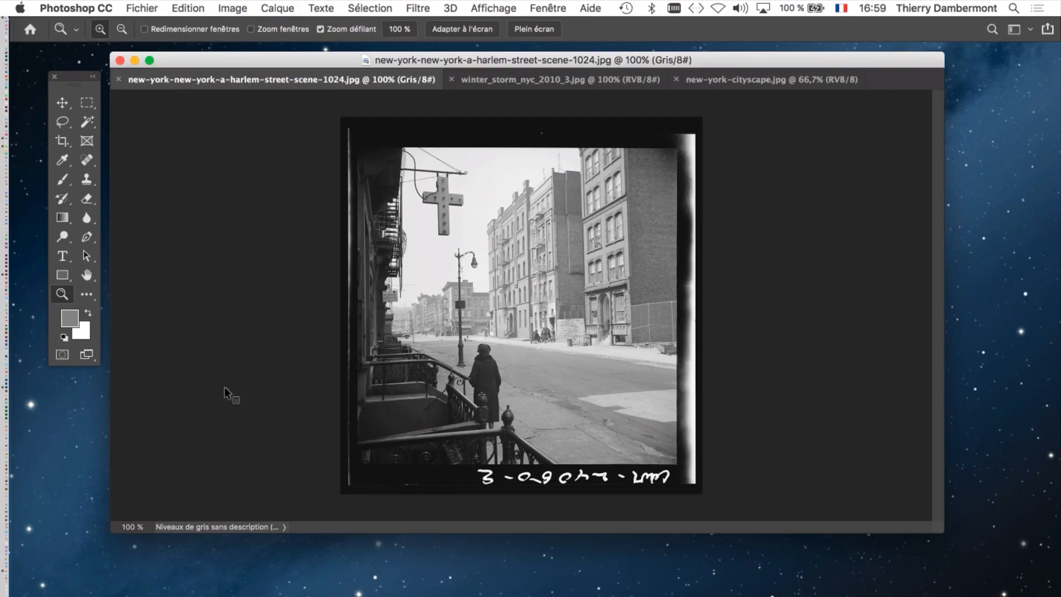
{"action": "key", "text": "ctrl+Tab"}
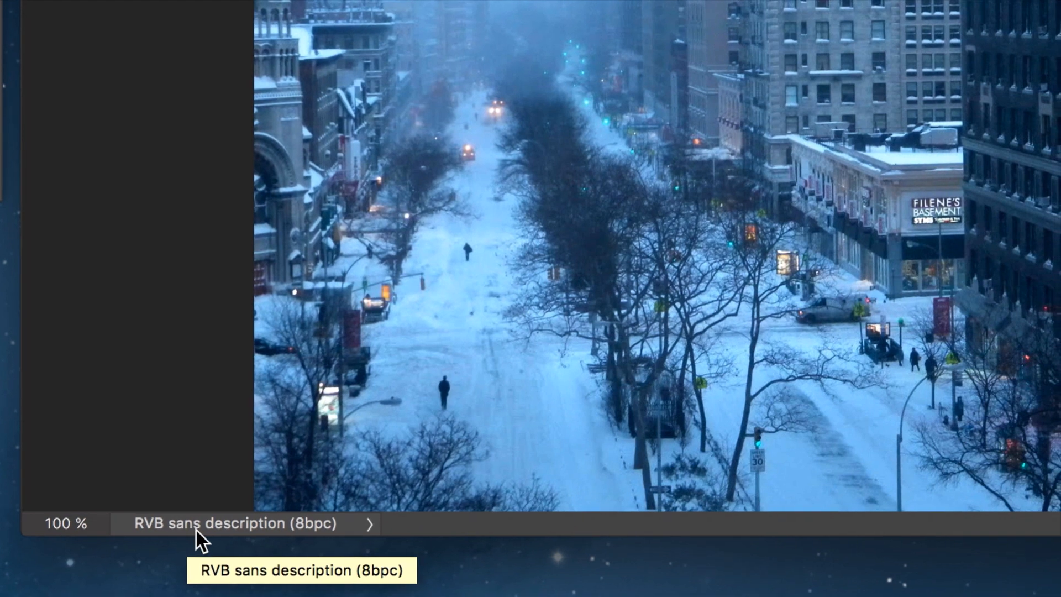
{"action": "left_click", "coordinate": [196, 528]}
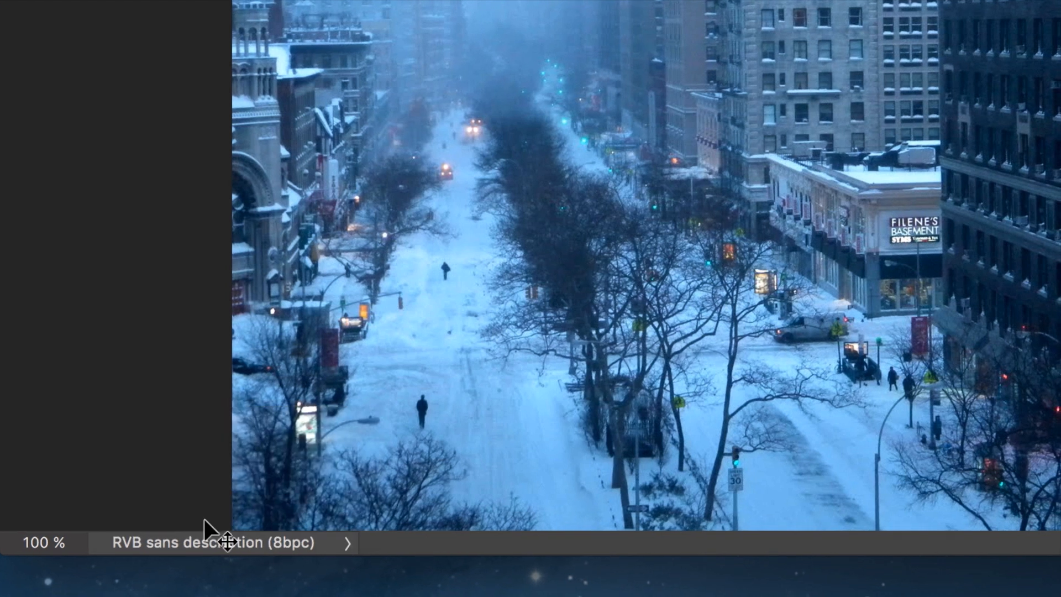
Switch to InDesign and move the Tools palette away from the photos on page 24
{"action": "key", "text": "super+Tab"}
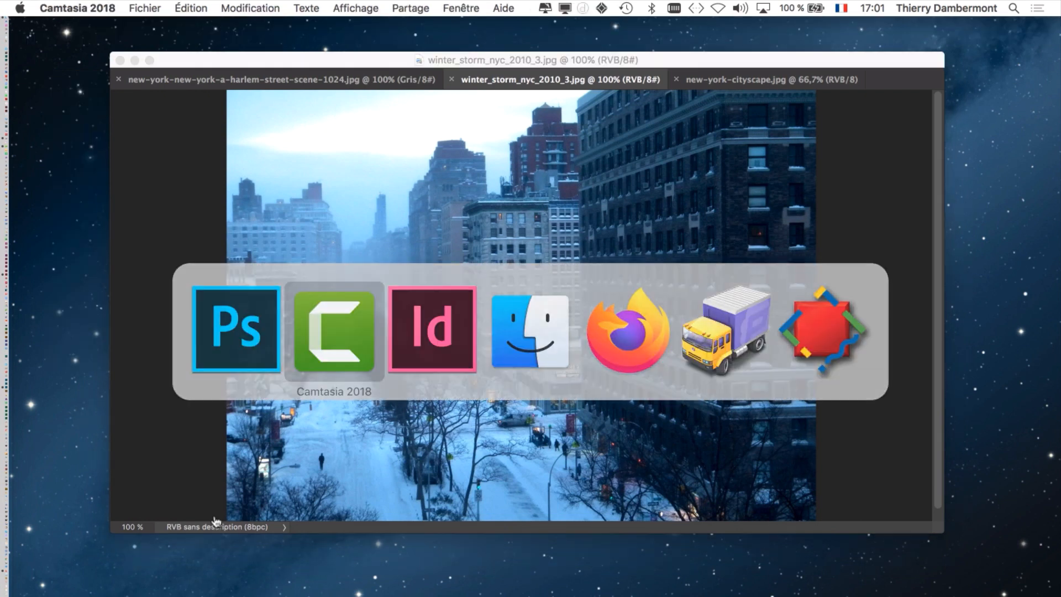
{"action": "key", "text": "super+Tab"}
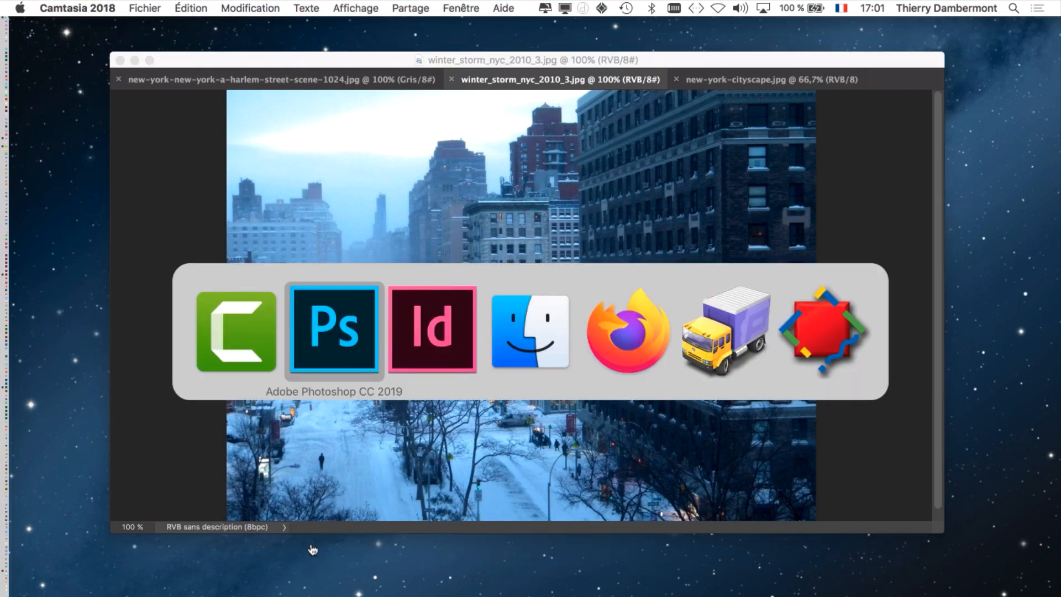
{"action": "key", "text": "super+Tab"}
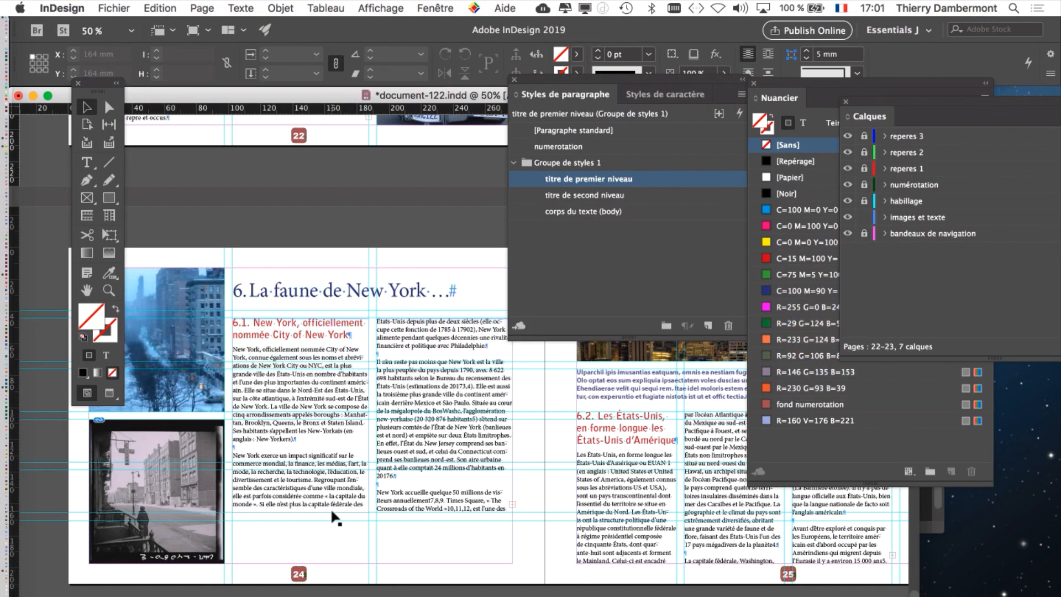
{"action": "left_click_drag", "start_coordinate": [97, 88], "coordinate": [56, 105]}
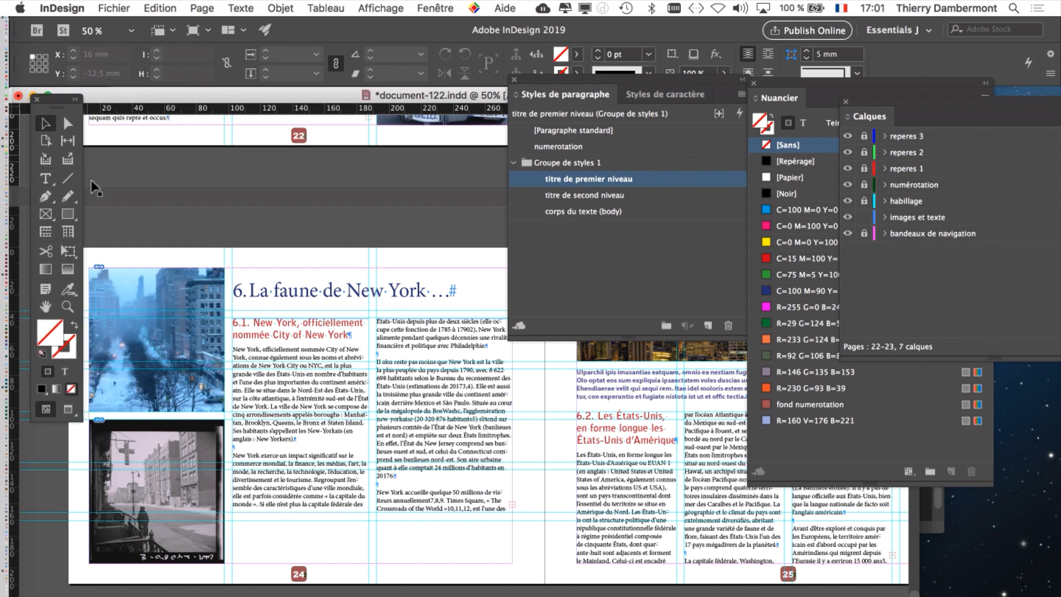
Select the winter photo's content inside its frame on page 24 and examine how the full image extends around the frame
{"action": "key", "text": "super+1"}
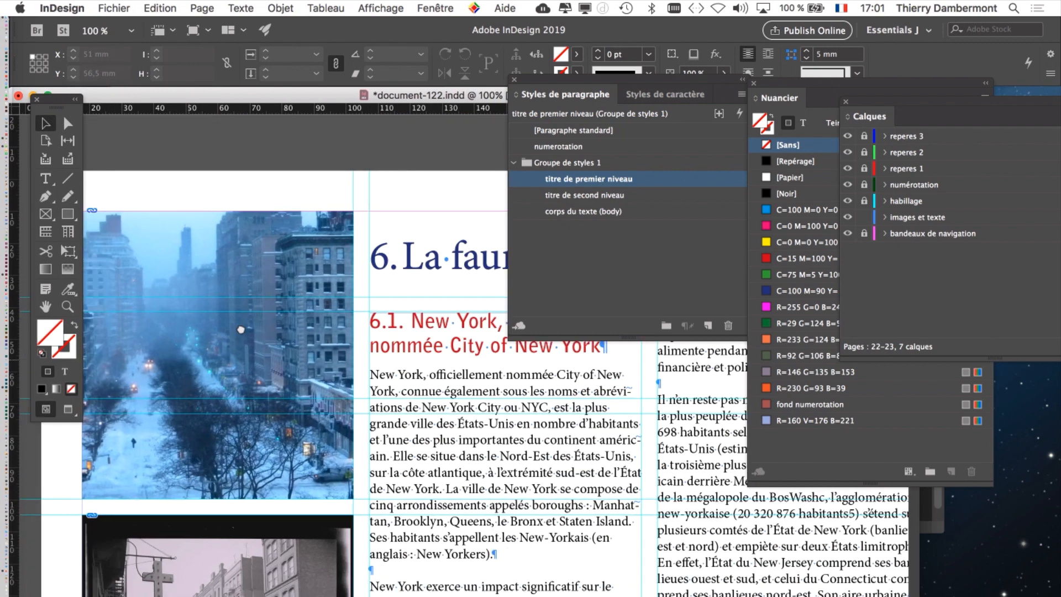
{"action": "left_click_drag", "start_coordinate": [240, 329], "coordinate": [295, 254]}
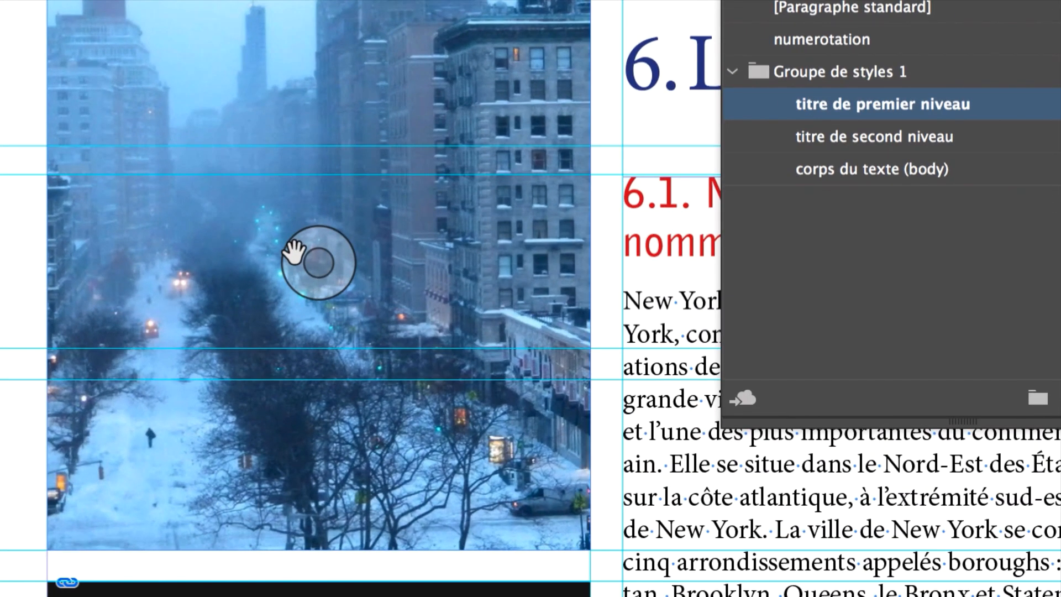
{"action": "left_click", "coordinate": [295, 253]}
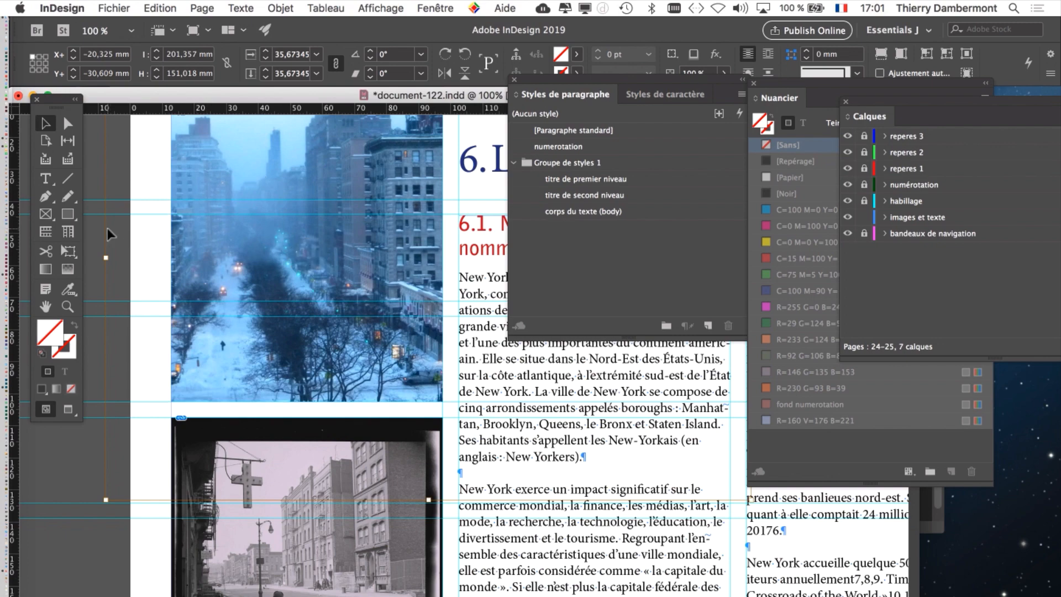
{"action": "left_click", "coordinate": [291, 259]}
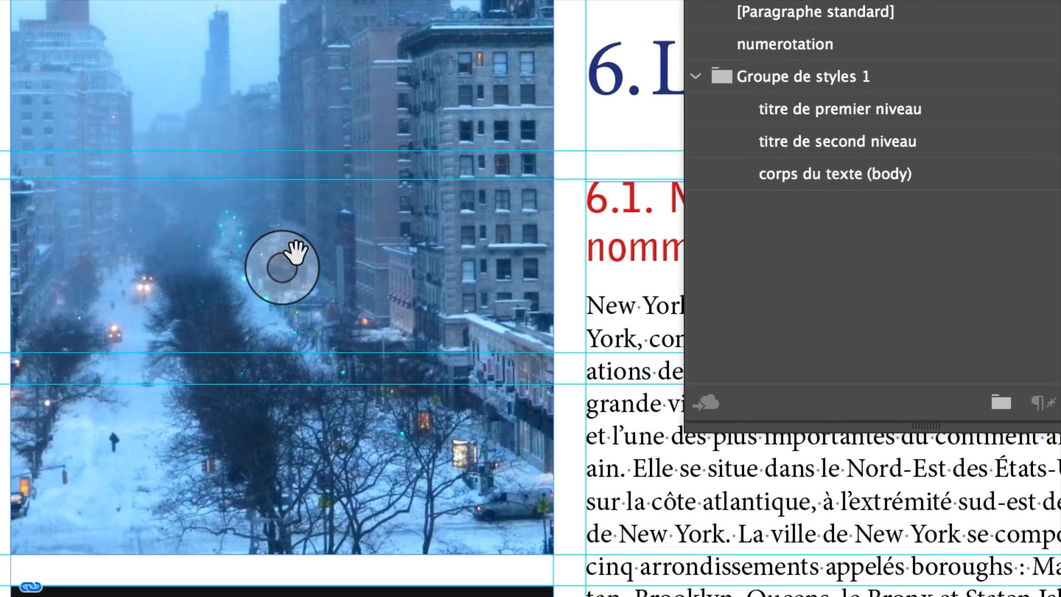
{"action": "scroll", "coordinate": [282, 267], "scroll_direction": "down", "scroll_amount": 3}
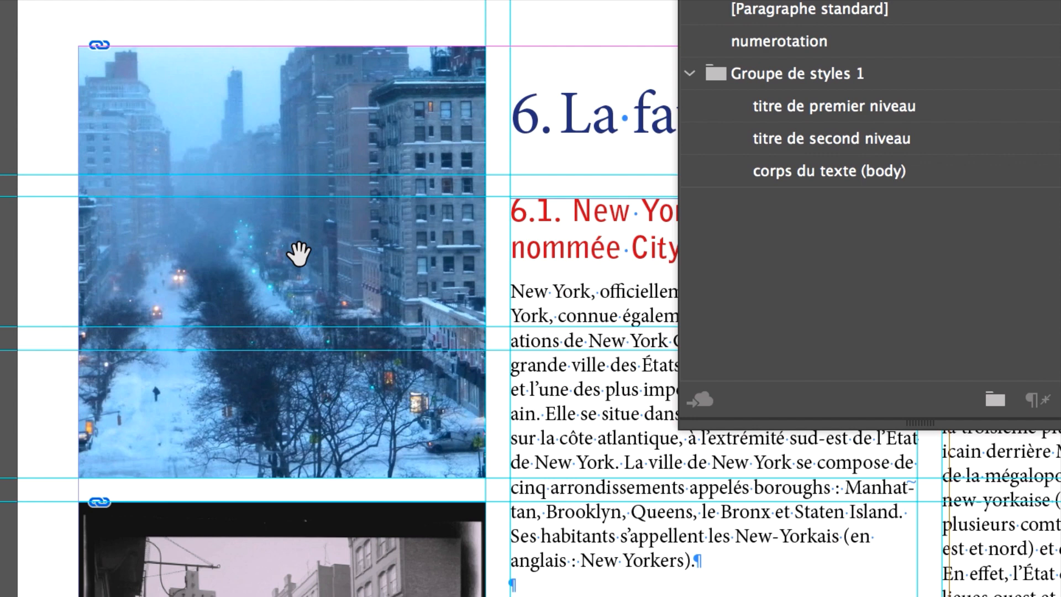
{"action": "scroll", "coordinate": [298, 254], "scroll_direction": "down", "scroll_amount": 2}
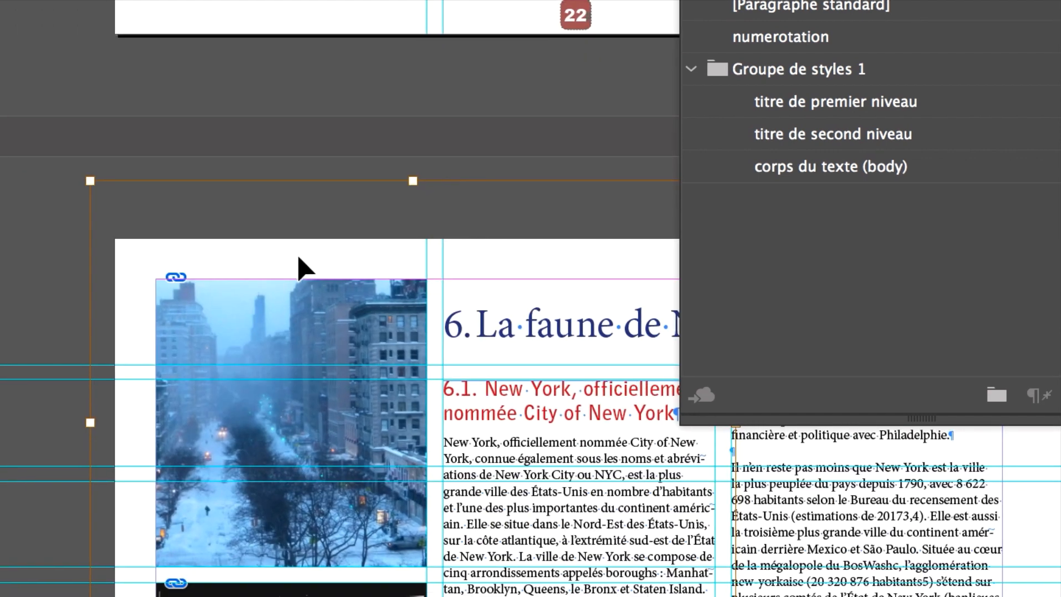
{"action": "key", "text": "super+minus"}
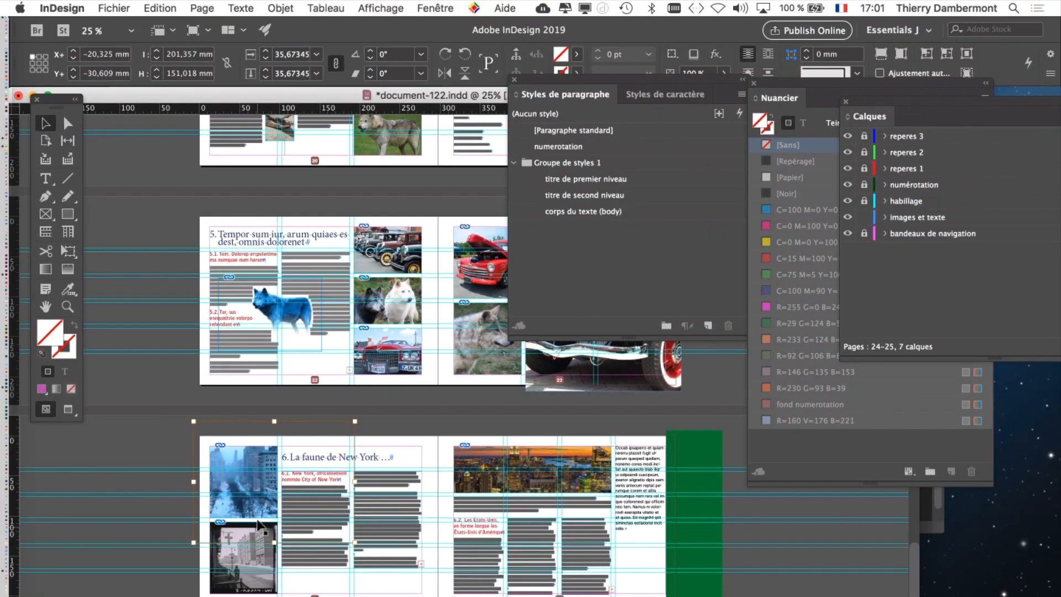
{"action": "key", "text": "super+equal"}
{"action": "key", "text": "super+equal"}
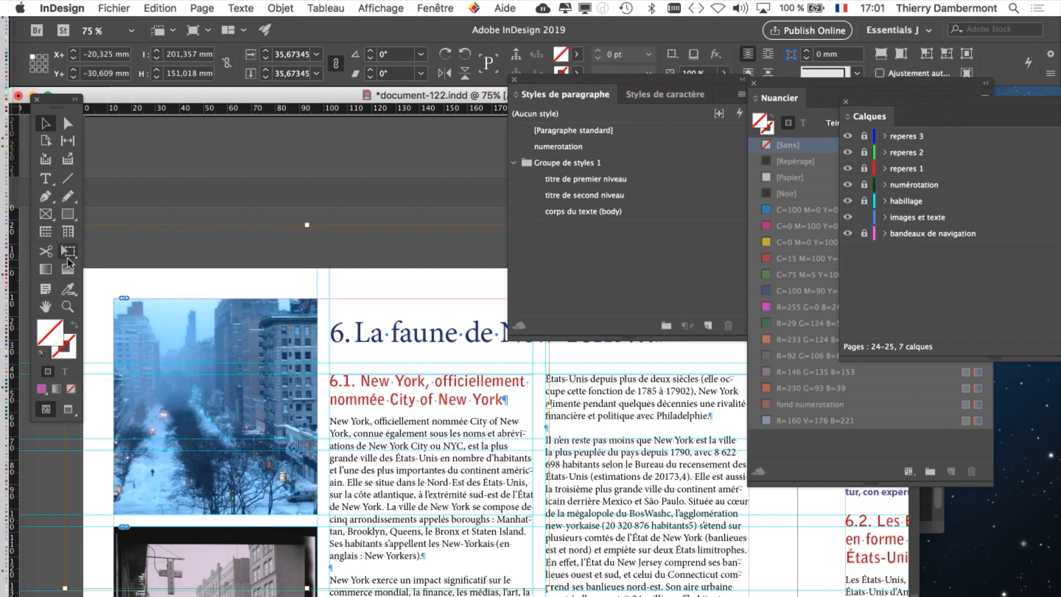
Reselect the winter photo's content, shift it up and left inside its frame, and undo the shift
{"action": "left_click", "coordinate": [169, 237]}
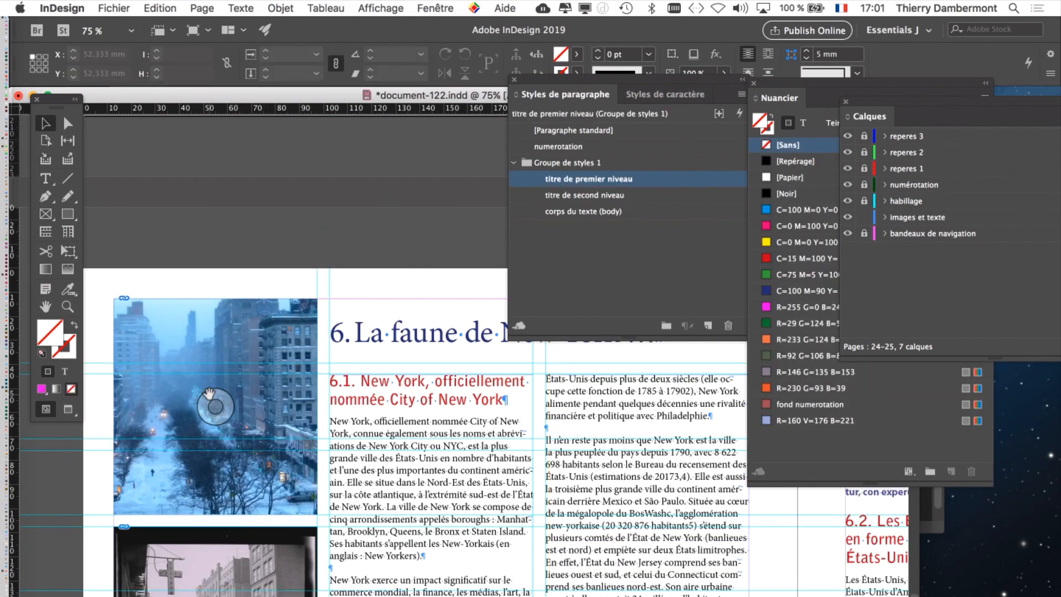
{"action": "left_click", "coordinate": [210, 396]}
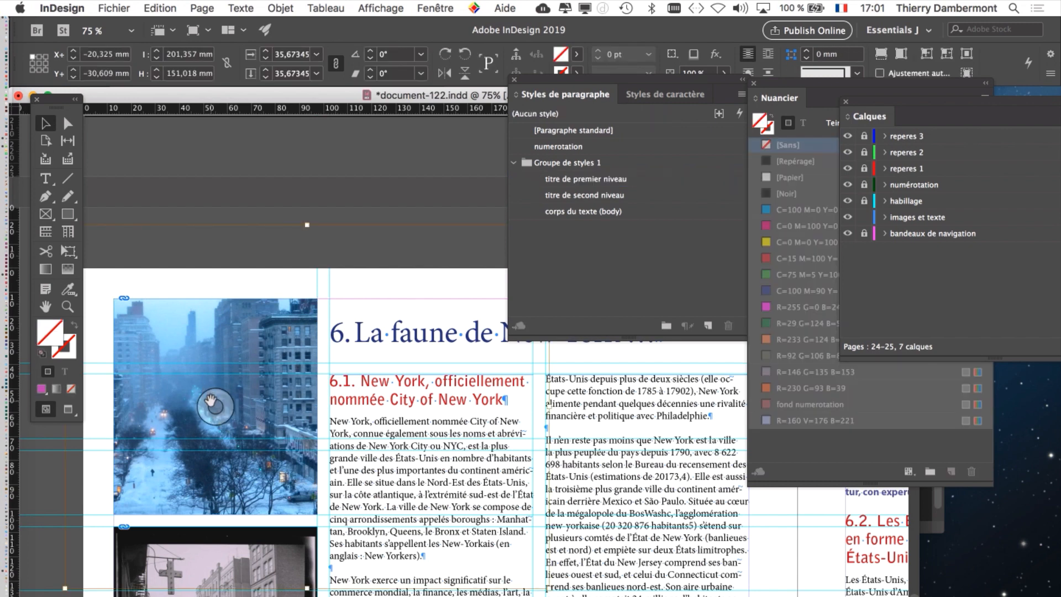
{"action": "left_click_drag", "start_coordinate": [211, 400], "coordinate": [195, 378]}
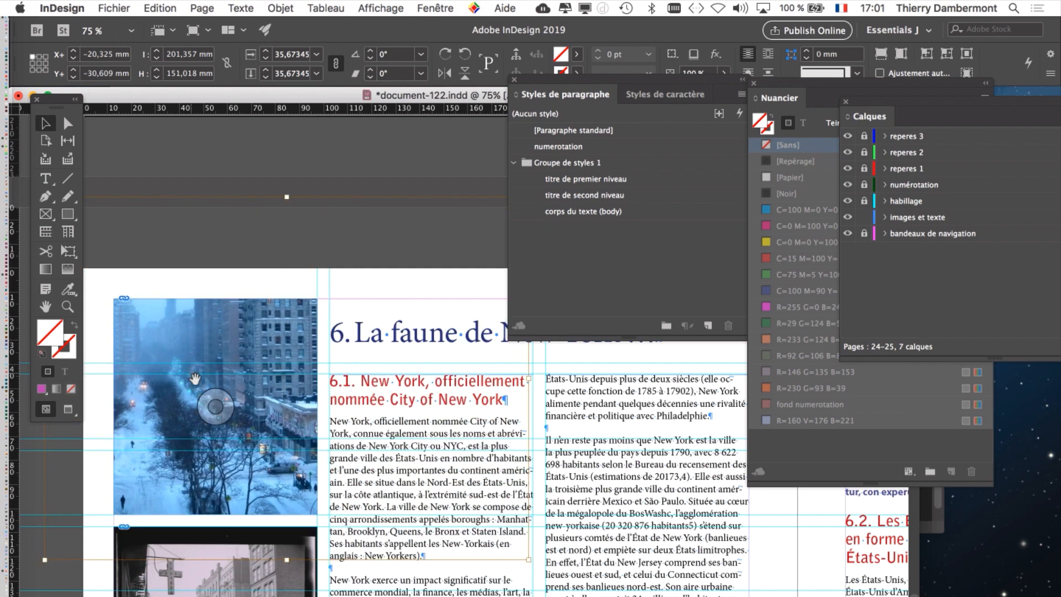
{"action": "key", "text": "super+z"}
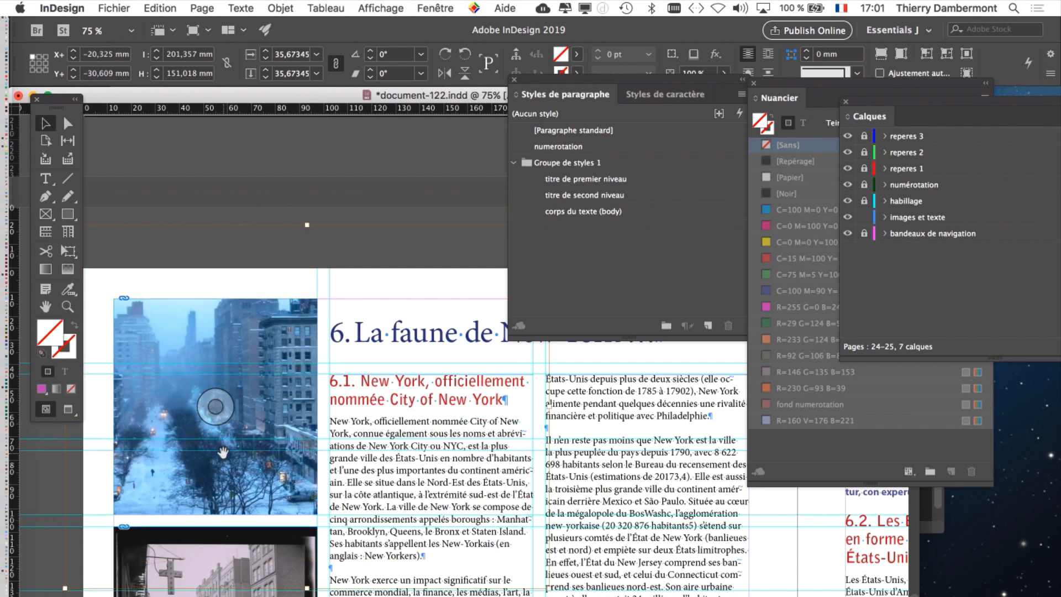
Select the winter photo's frame on page 24, open the Informations panel, and move the panel clear of the photo
{"action": "left_click", "coordinate": [178, 216]}
{"action": "left_click", "coordinate": [209, 312]}
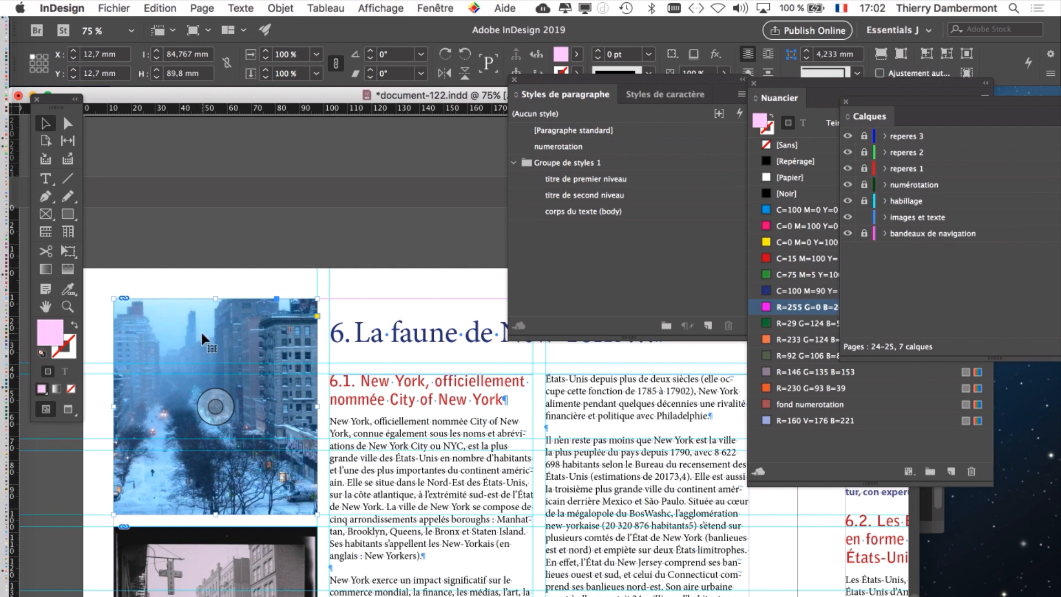
{"action": "left_click", "coordinate": [184, 285]}
{"action": "left_click", "coordinate": [157, 318]}
{"action": "left_click", "coordinate": [435, 8]}
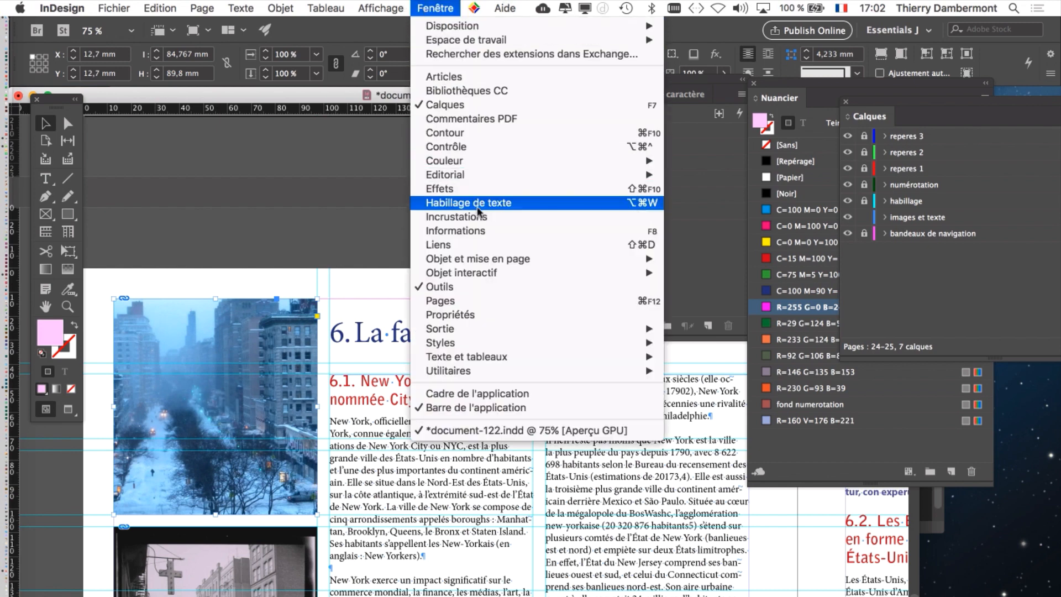
{"action": "left_click", "coordinate": [511, 237]}
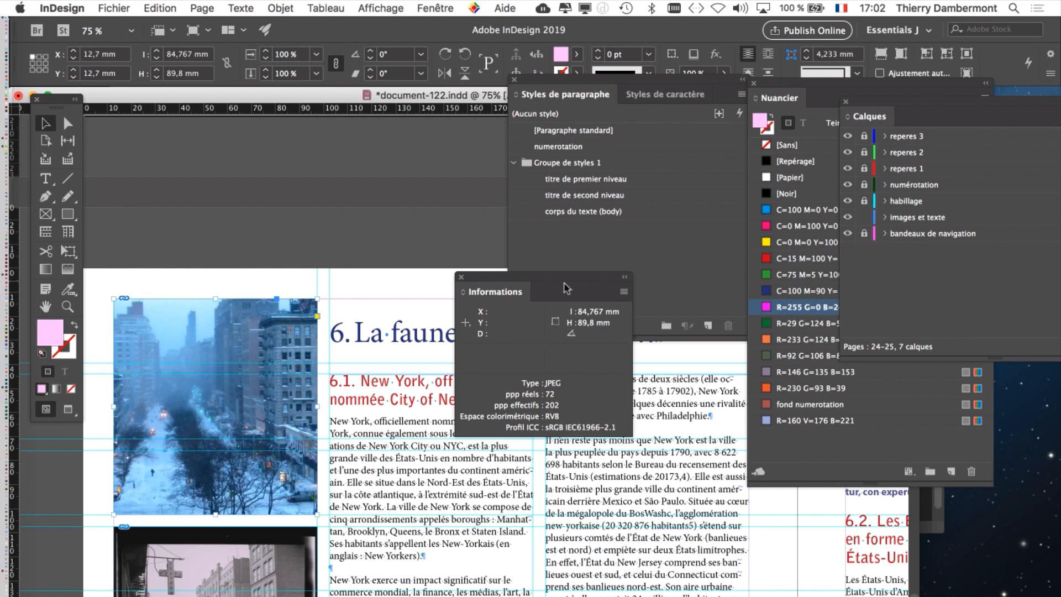
{"action": "left_click_drag", "start_coordinate": [566, 287], "coordinate": [366, 146]}
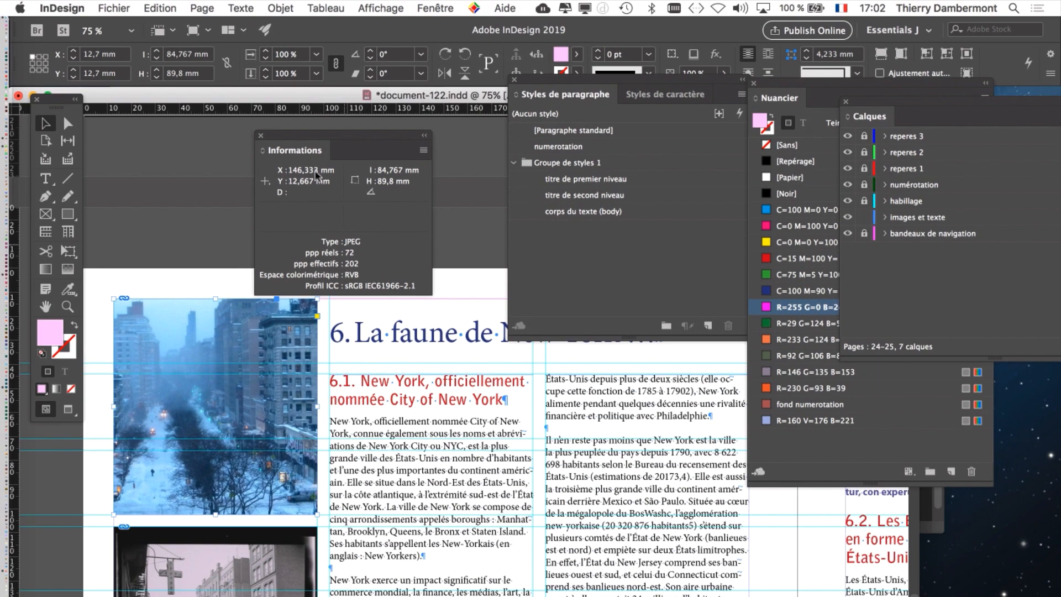
{"action": "left_click_drag", "start_coordinate": [298, 139], "coordinate": [552, 367]}
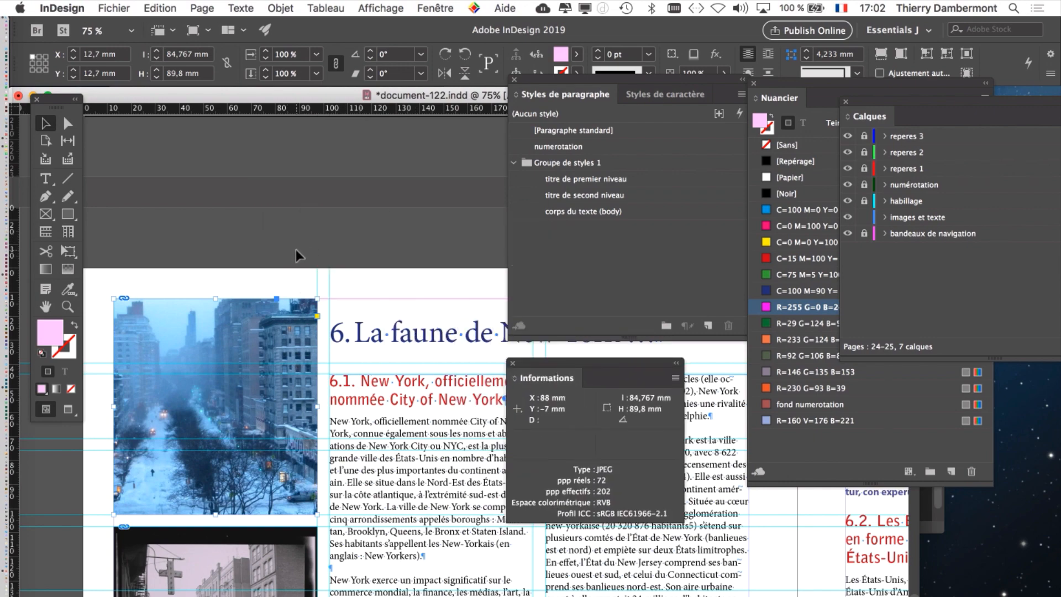
Reselect the winter photo's frame on page 24 and fit its image with Remplir le bloc proportionnellement
{"action": "left_click", "coordinate": [275, 284]}
{"action": "scroll", "coordinate": [254, 287], "scroll_direction": "down", "scroll_amount": 5}
{"action": "scroll", "coordinate": [254, 287], "scroll_direction": "left", "scroll_amount": 3}
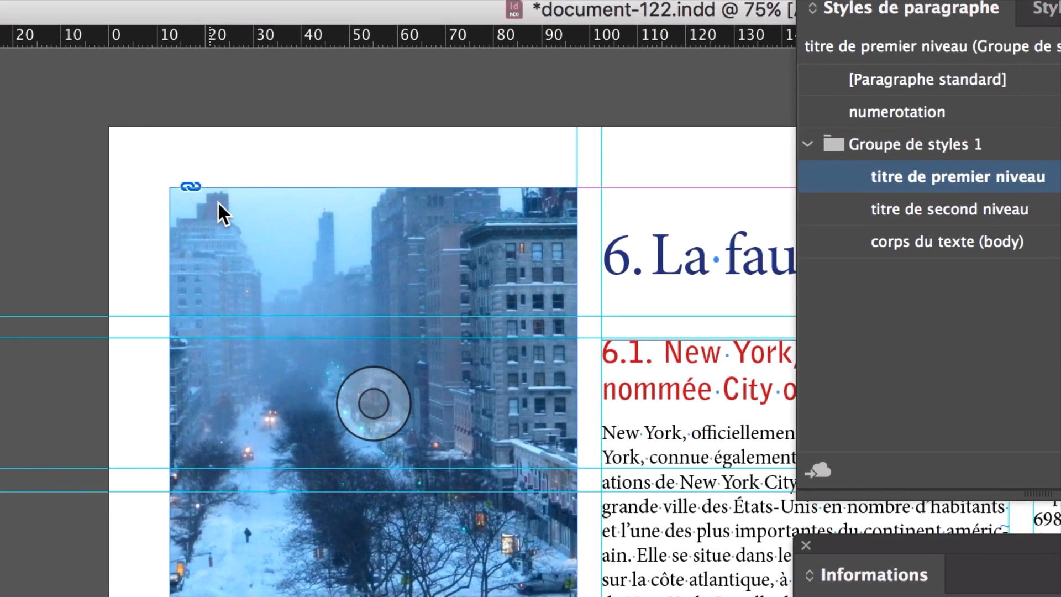
{"action": "left_click", "coordinate": [449, 305]}
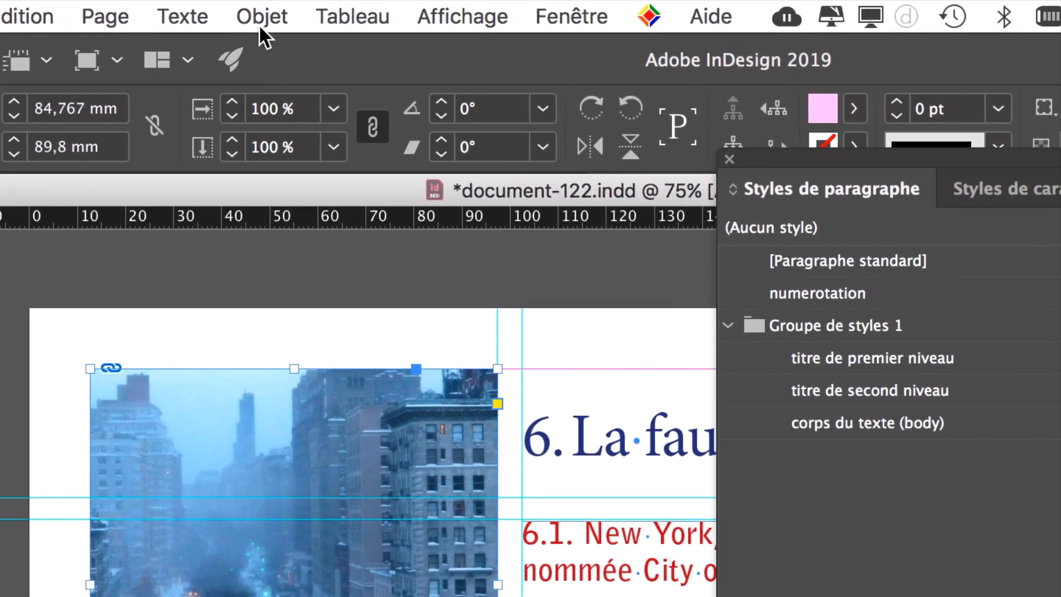
{"action": "left_click", "coordinate": [260, 13]}
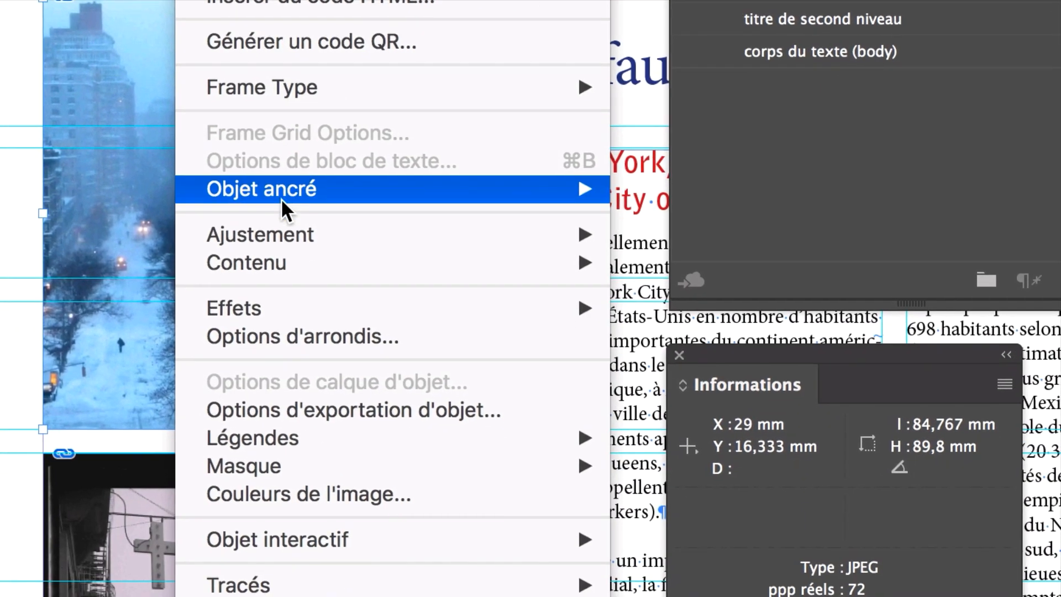
{"action": "mouse_move", "coordinate": [303, 536]}
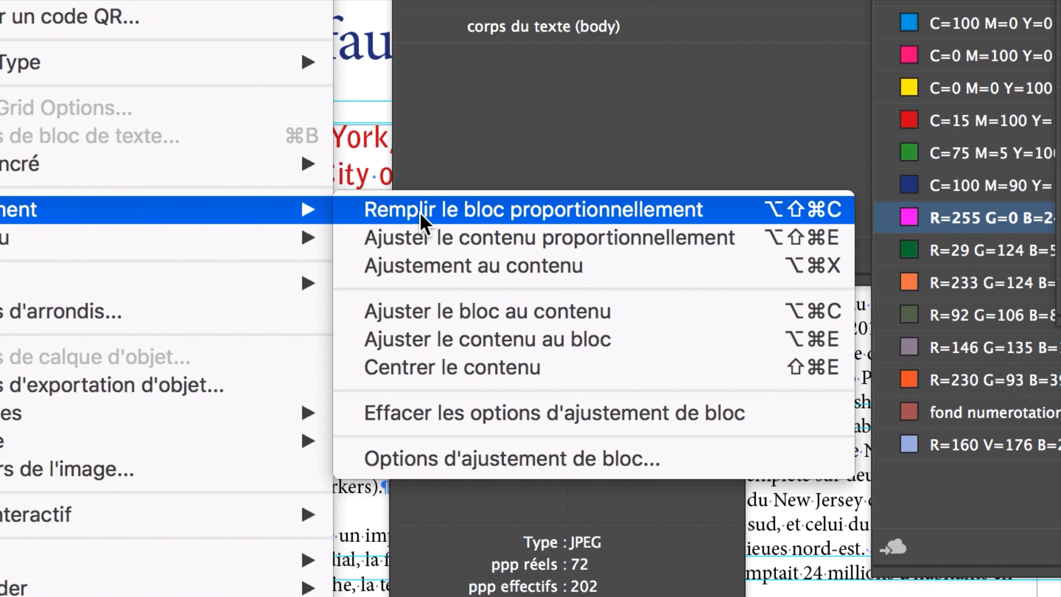
{"action": "left_click", "coordinate": [419, 211]}
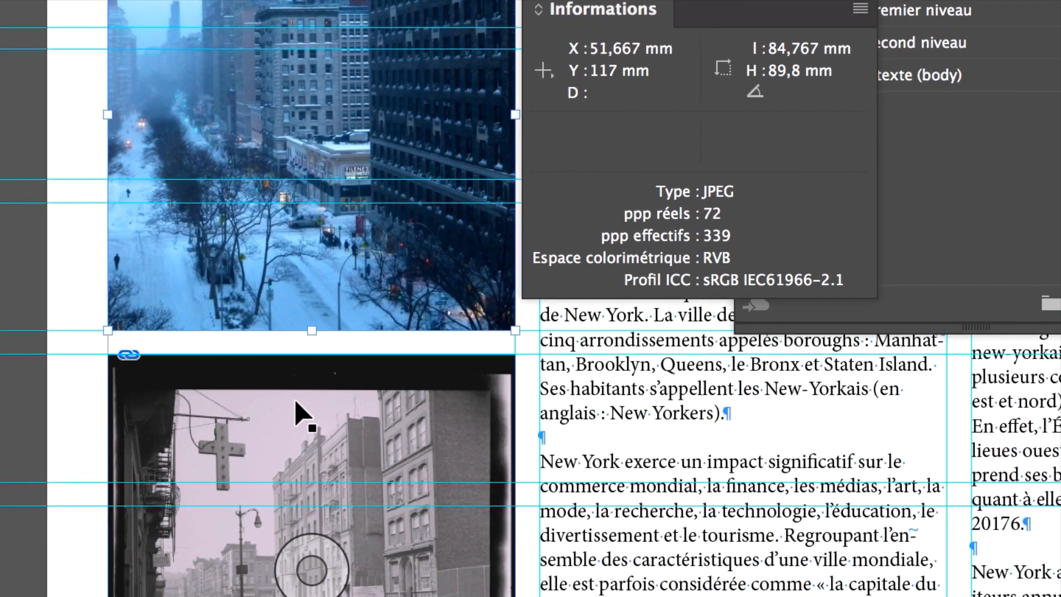
Examine the resolution, colour space and scale of the Harlem street photo's frame and content, and compare them with the winter photo
{"action": "left_click", "coordinate": [267, 421]}
{"action": "scroll", "coordinate": [294, 402], "scroll_direction": "down", "scroll_amount": 3}
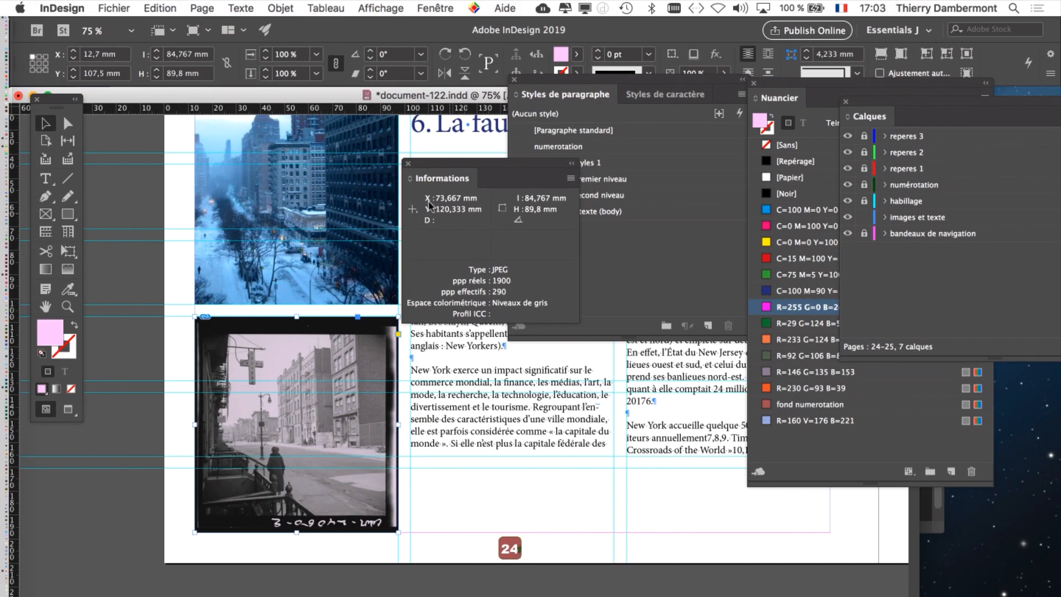
{"action": "mouse_move", "coordinate": [295, 433]}
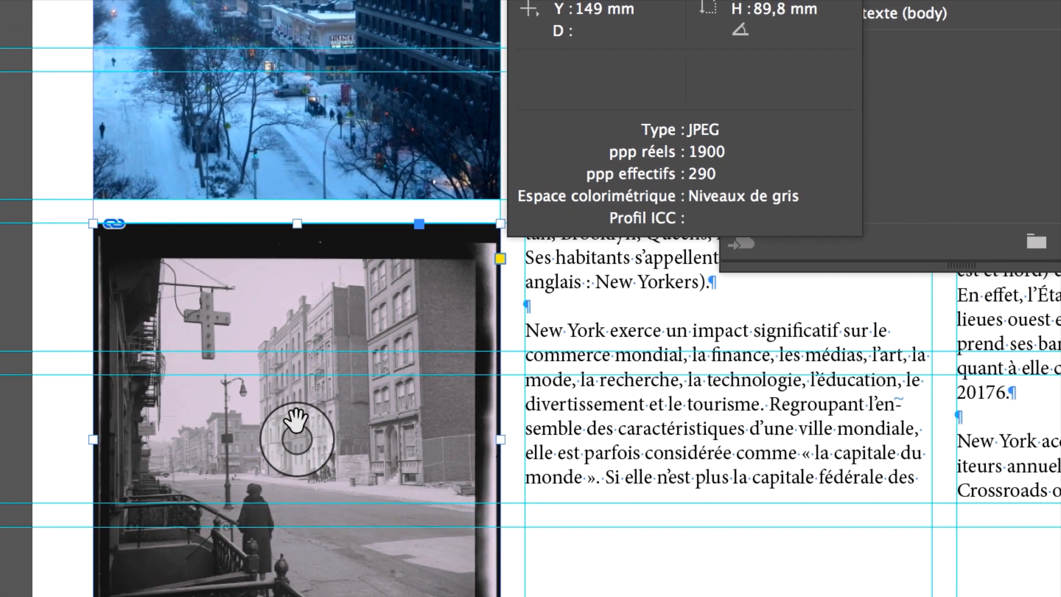
{"action": "left_click", "coordinate": [298, 413]}
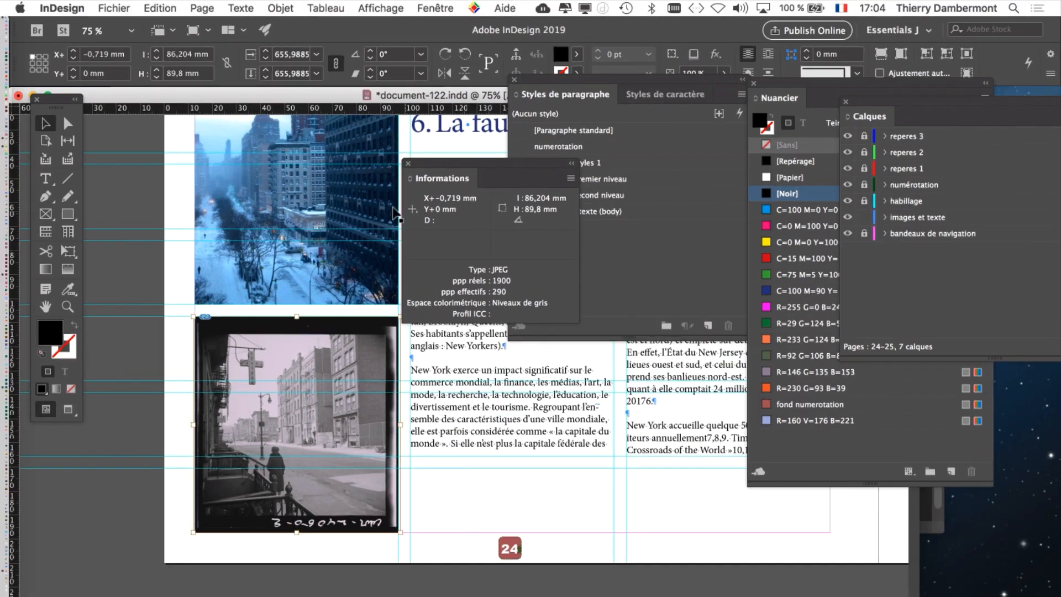
{"action": "scroll", "coordinate": [326, 203], "scroll_direction": "up", "scroll_amount": 3}
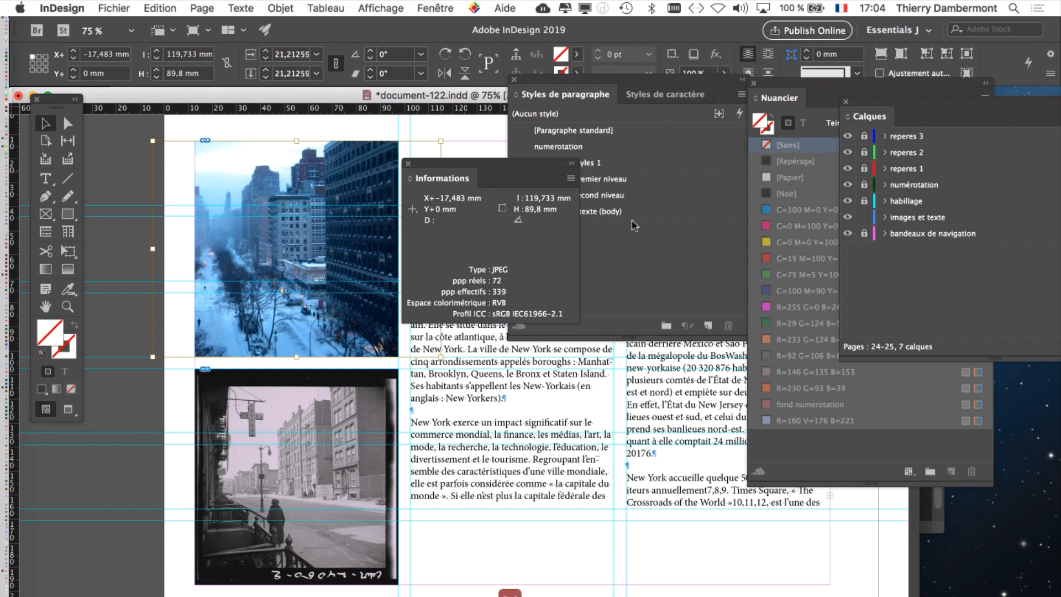
Switch to Photoshop and check the colour profile of the New York cityscape photo
{"action": "key", "text": "super+Tab"}
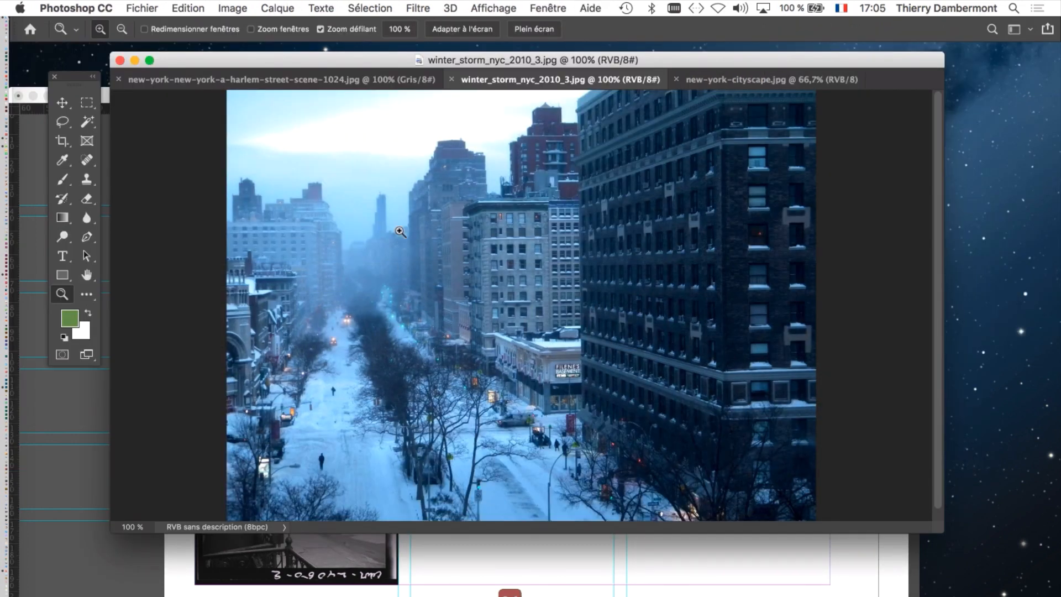
{"action": "key", "text": "ctrl+Tab"}
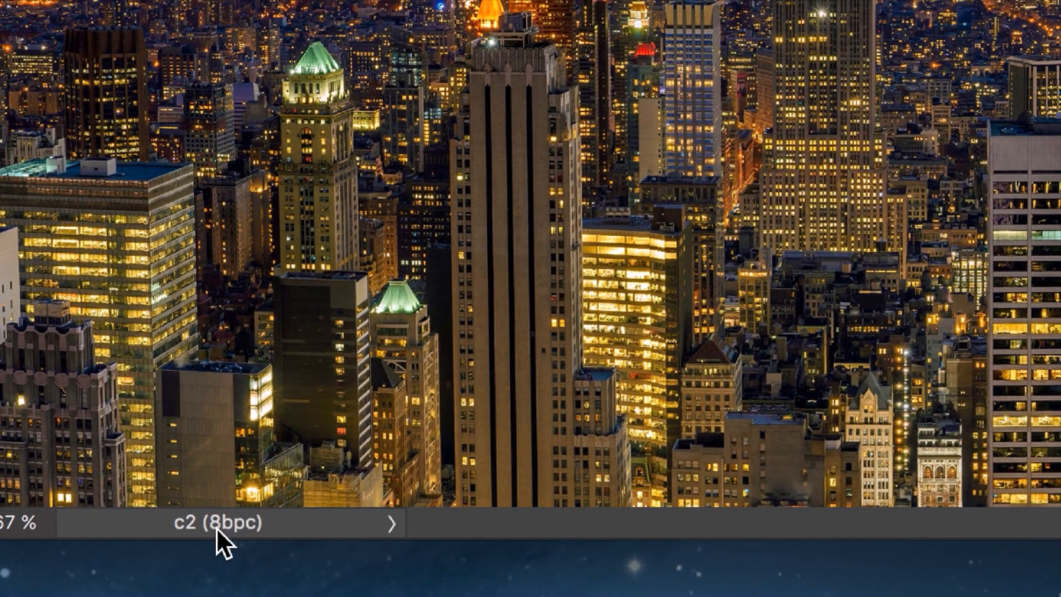
{"action": "left_click", "coordinate": [217, 527]}
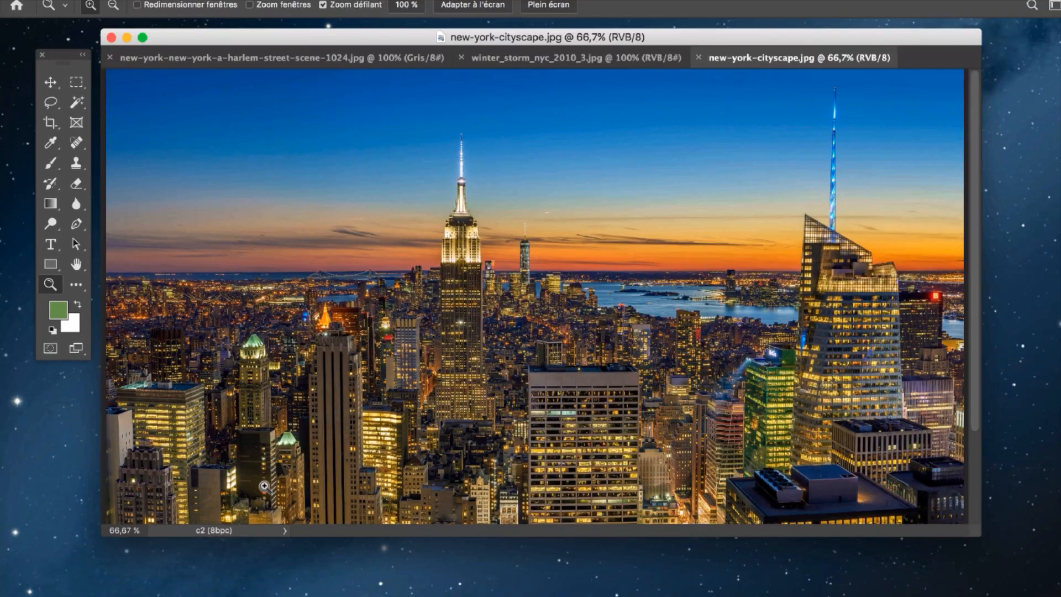
Switch back to InDesign, select the cityscape photo's content on page 25, and check its resolution and ICC profile
{"action": "key", "text": "super+Tab"}
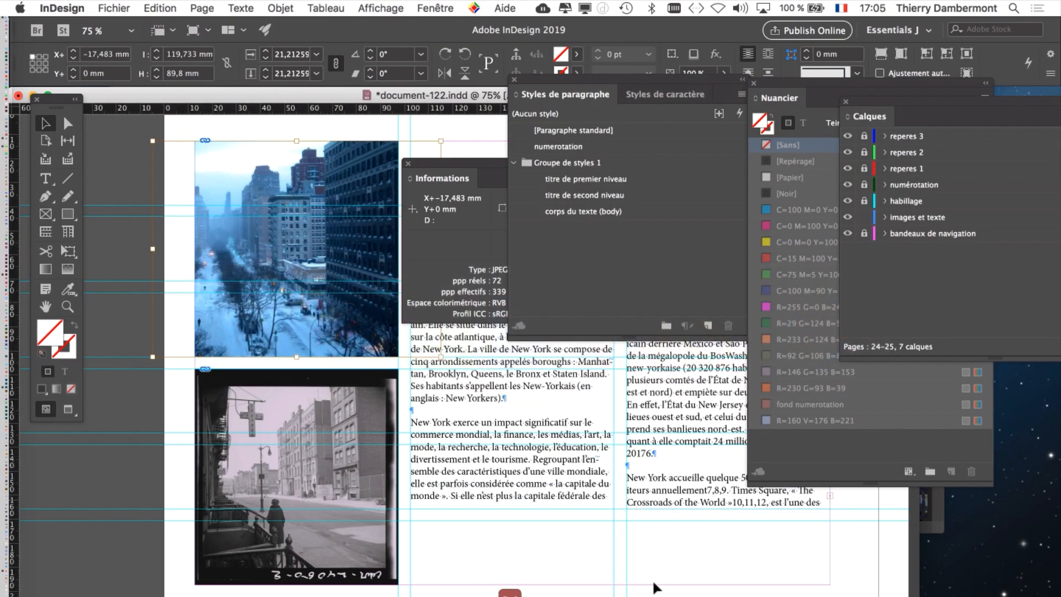
{"action": "scroll", "coordinate": [464, 387], "scroll_direction": "right", "scroll_amount": 20}
{"action": "scroll", "coordinate": [464, 387], "scroll_direction": "left", "scroll_amount": 5}
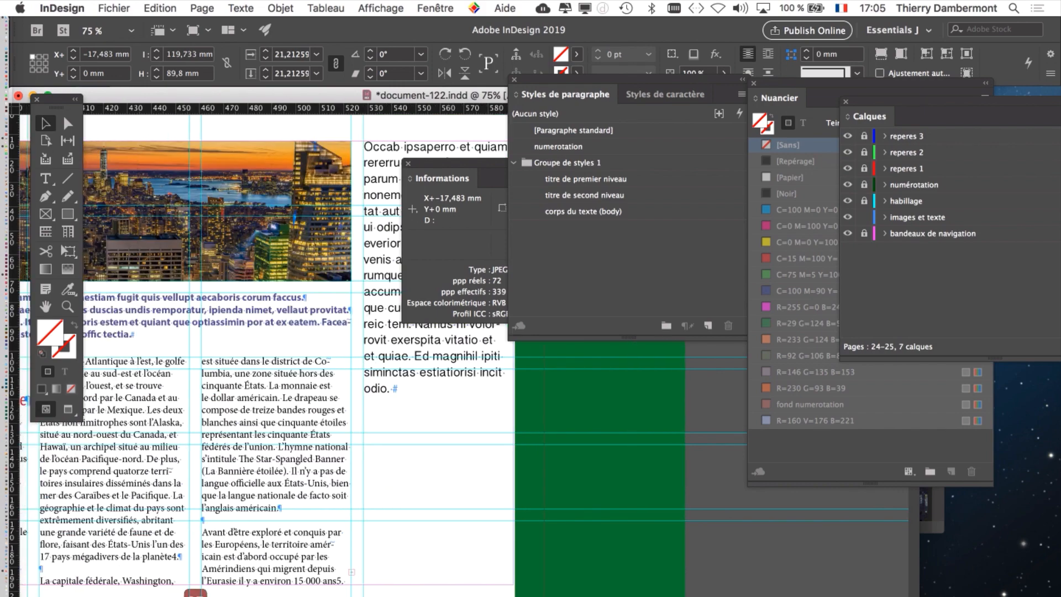
{"action": "scroll", "coordinate": [309, 354], "scroll_direction": "left", "scroll_amount": 2}
{"action": "left_click", "coordinate": [239, 213]}
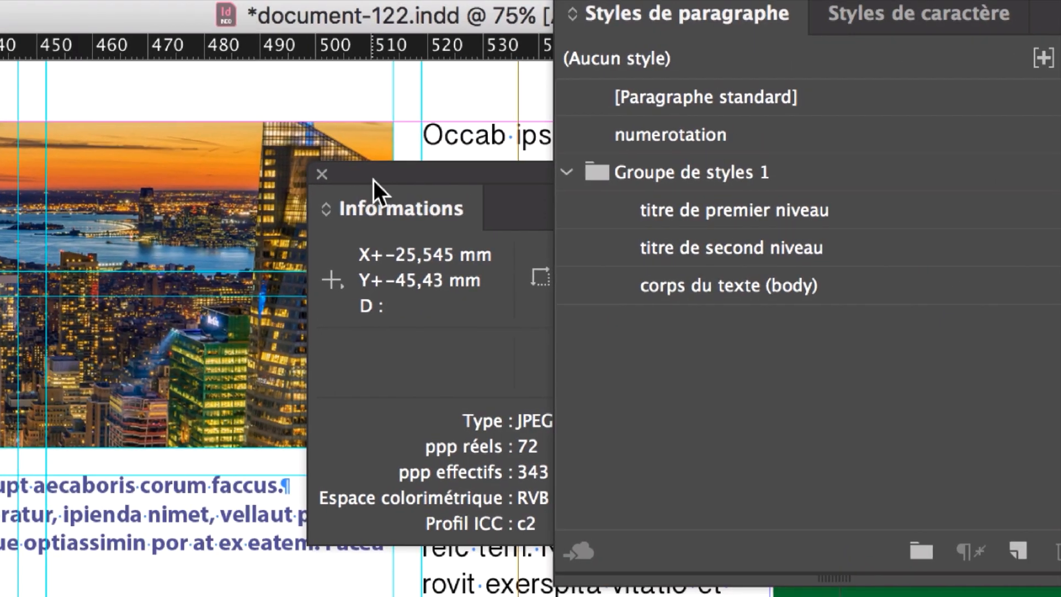
{"action": "left_click_drag", "start_coordinate": [680, 96], "coordinate": [489, 75]}
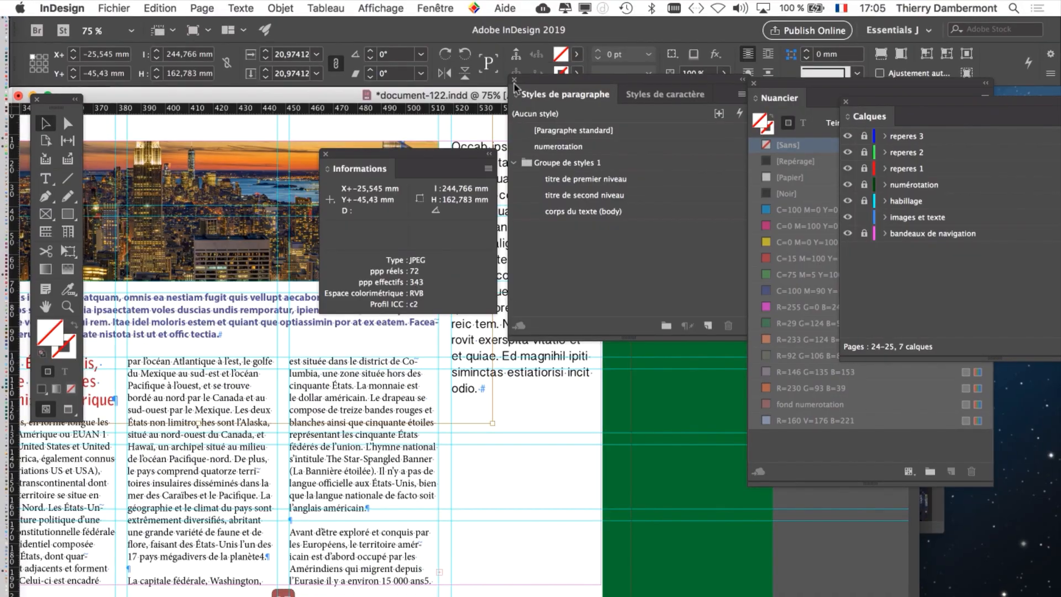
Close the paragraph styles, swatches and layers panels, and fit the whole spread of pages 24–25 in the window
{"action": "left_click", "coordinate": [514, 81]}
{"action": "left_click", "coordinate": [753, 83]}
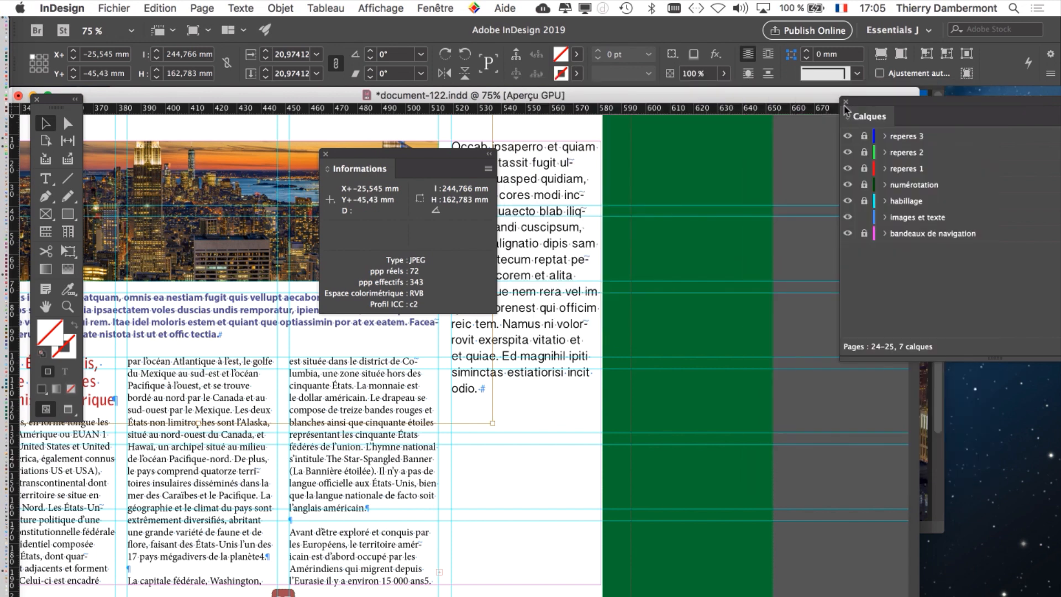
{"action": "left_click", "coordinate": [845, 102]}
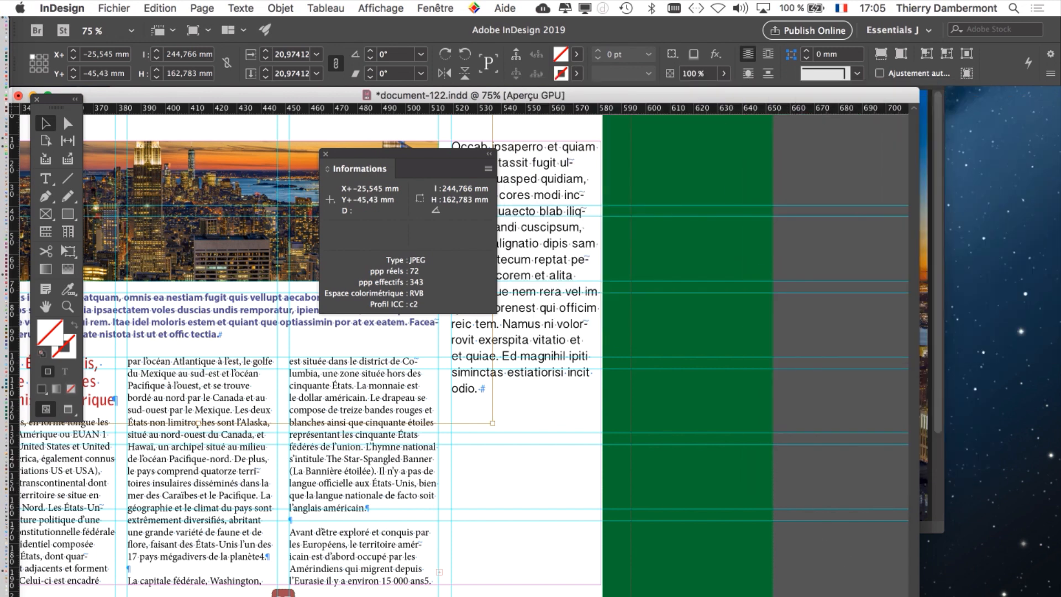
{"action": "key", "text": "alt+super+0"}
{"action": "key", "text": "alt+super+0"}
{"action": "key", "text": "alt+super+0"}
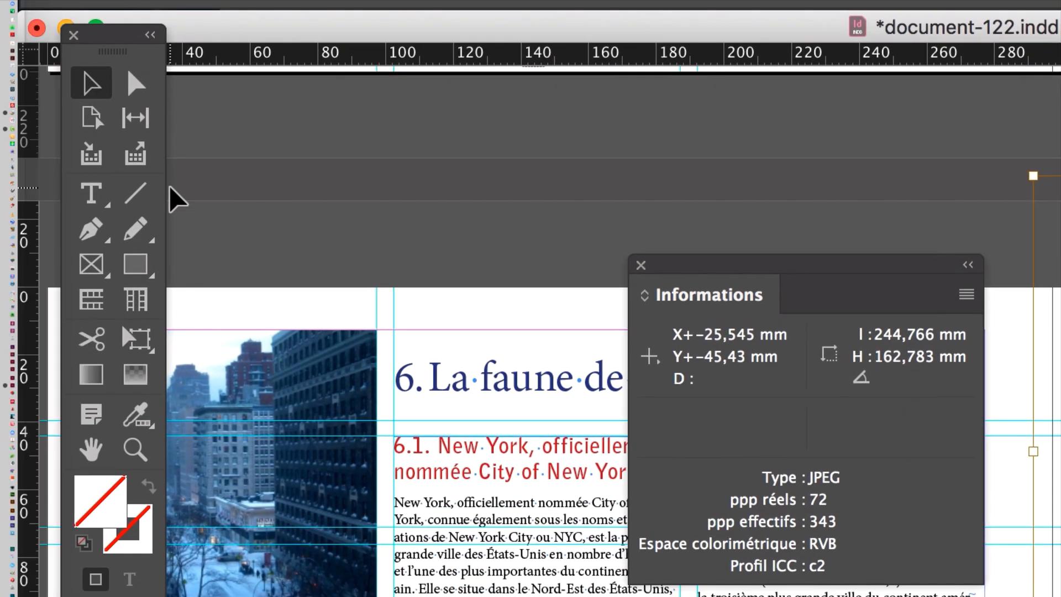
Select the cityscape photo's frame on page 25 and fit its image with Remplir le bloc proportionnellement
{"action": "left_click", "coordinate": [998, 224]}
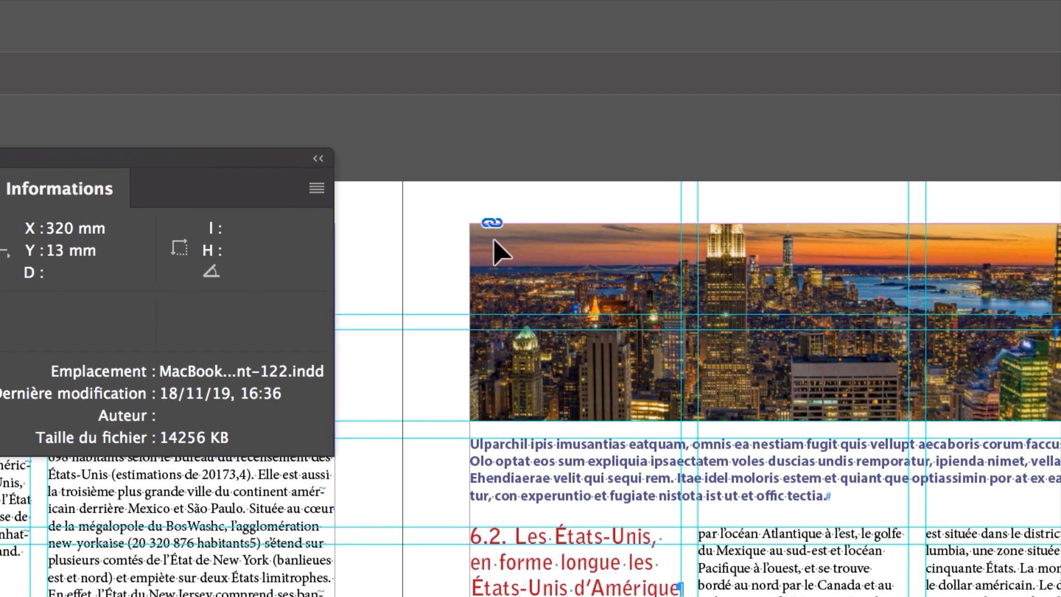
{"action": "left_click", "coordinate": [554, 305]}
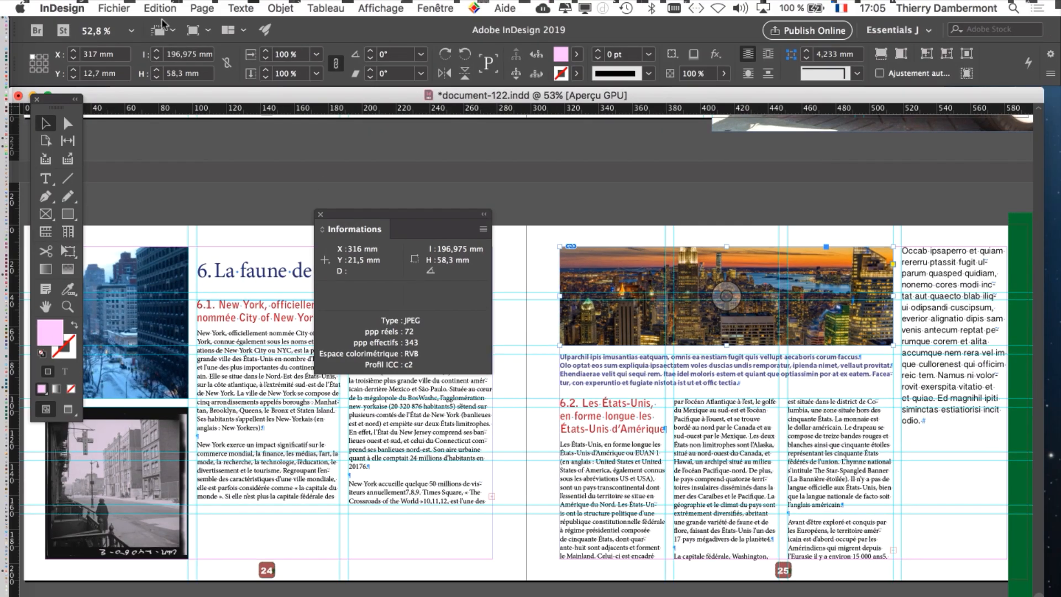
{"action": "left_click", "coordinate": [272, 9]}
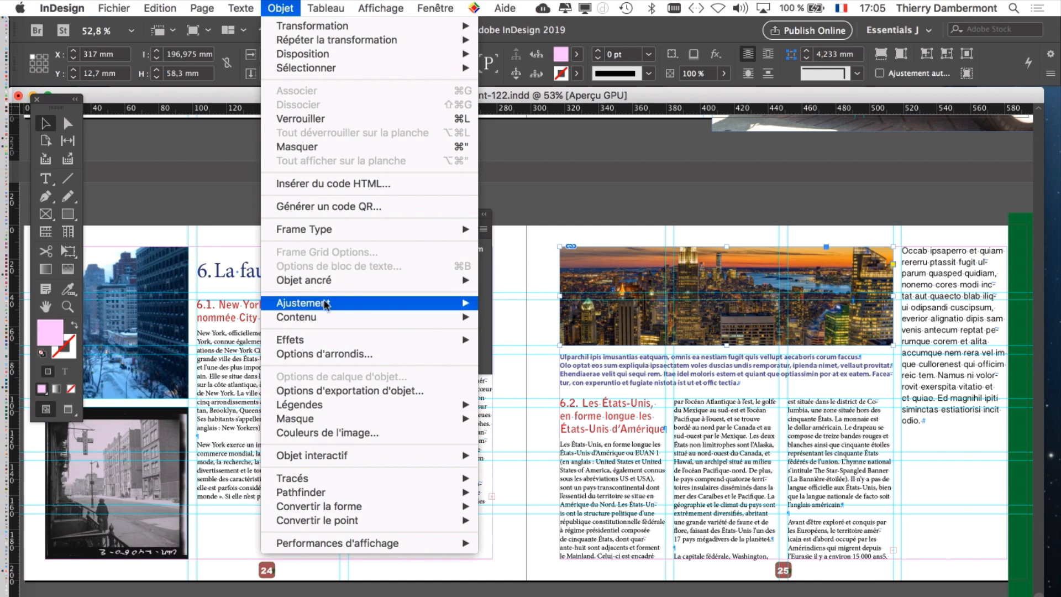
{"action": "mouse_move", "coordinate": [331, 303]}
{"action": "left_click", "coordinate": [517, 304]}
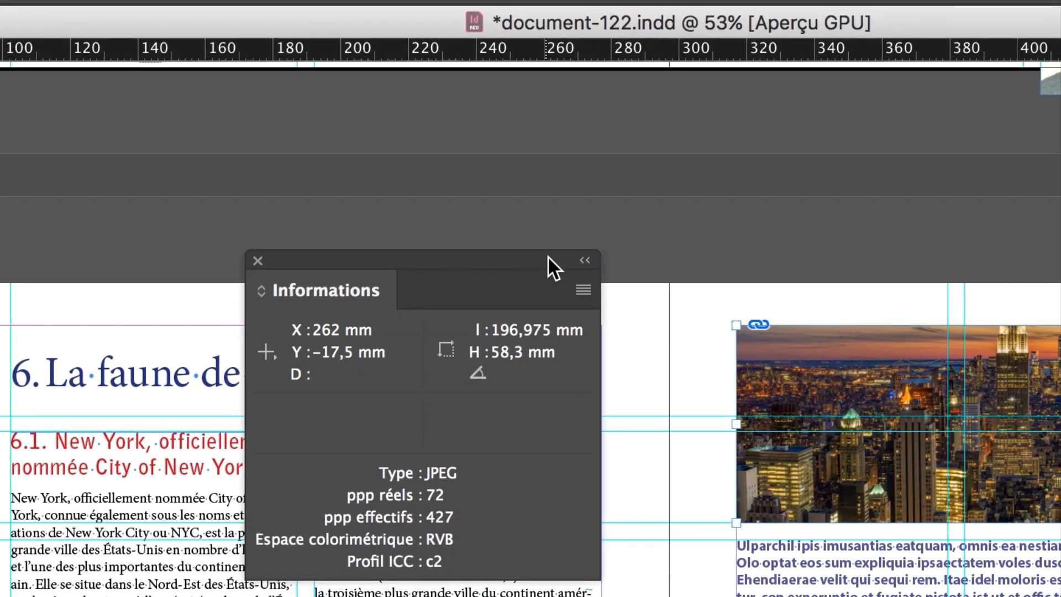
Examine the cityscape photo's effective resolution and content scale, then deselect it and move the Informations panel off the page 24 heading
{"action": "left_click_drag", "start_coordinate": [548, 256], "coordinate": [676, 250]}
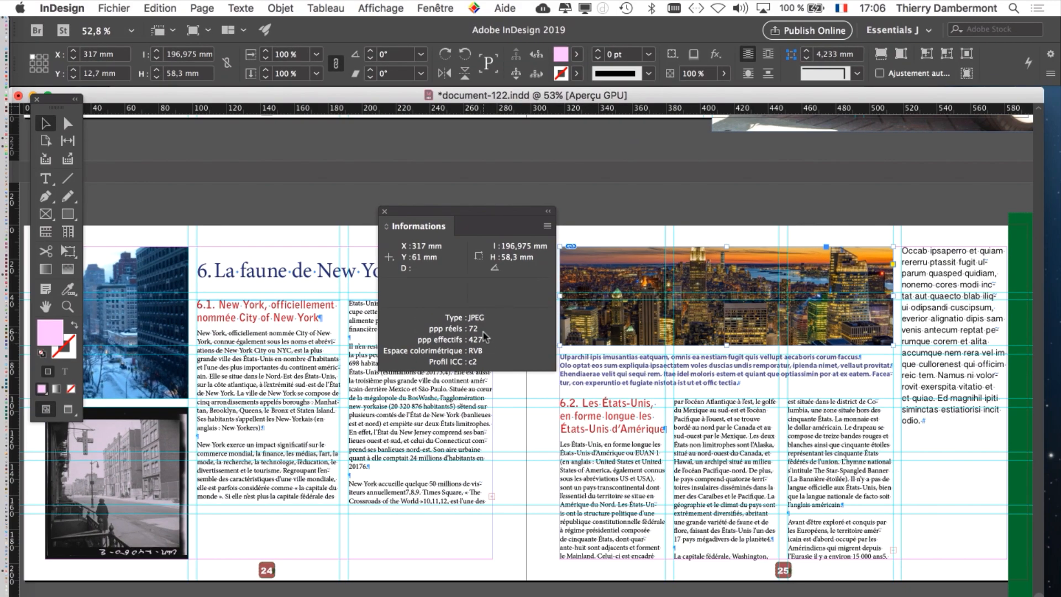
{"action": "left_click_drag", "start_coordinate": [516, 212], "coordinate": [428, 212]}
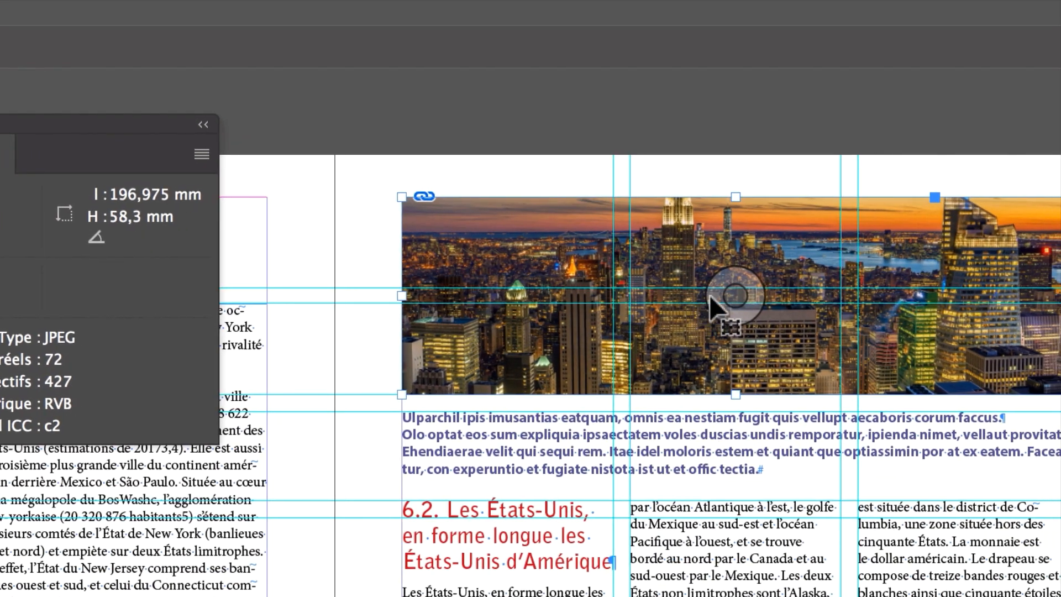
{"action": "left_click", "coordinate": [740, 282]}
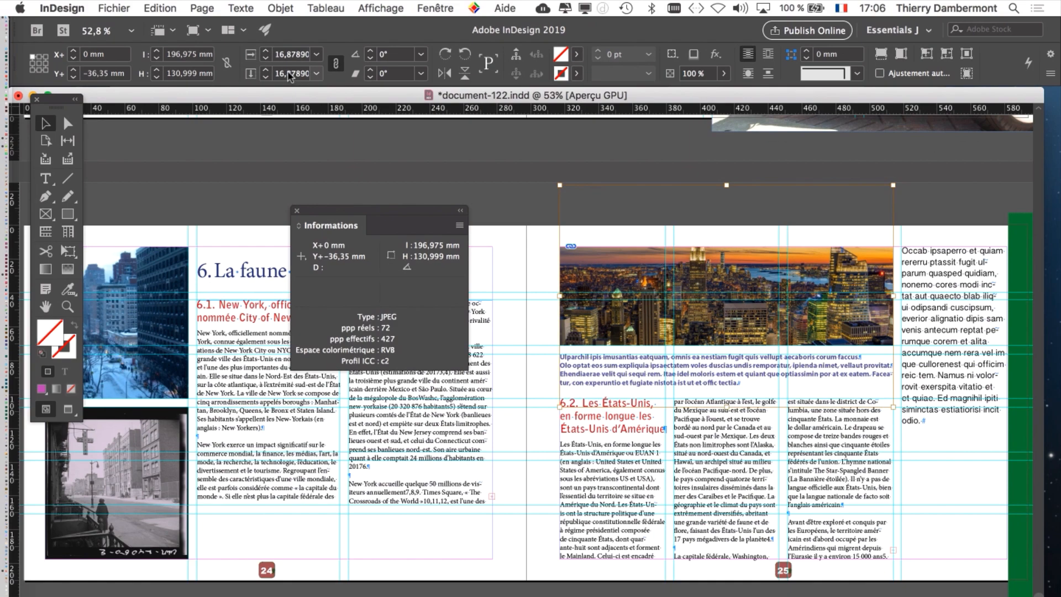
{"action": "left_click_drag", "start_coordinate": [424, 212], "coordinate": [331, 135]}
{"action": "left_click", "coordinate": [412, 195]}
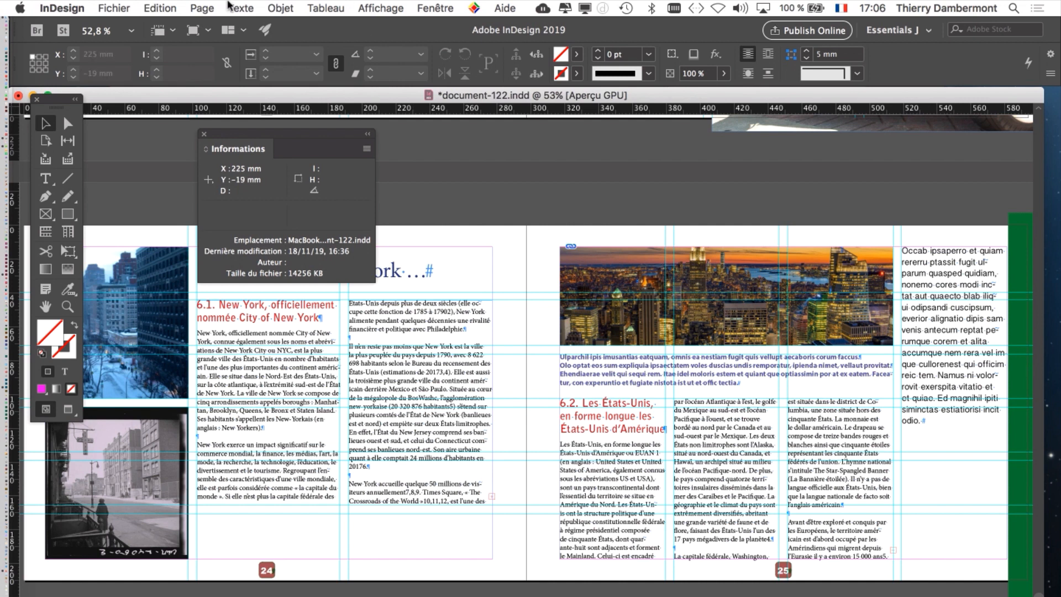
{"action": "left_click_drag", "start_coordinate": [284, 139], "coordinate": [580, 152]}
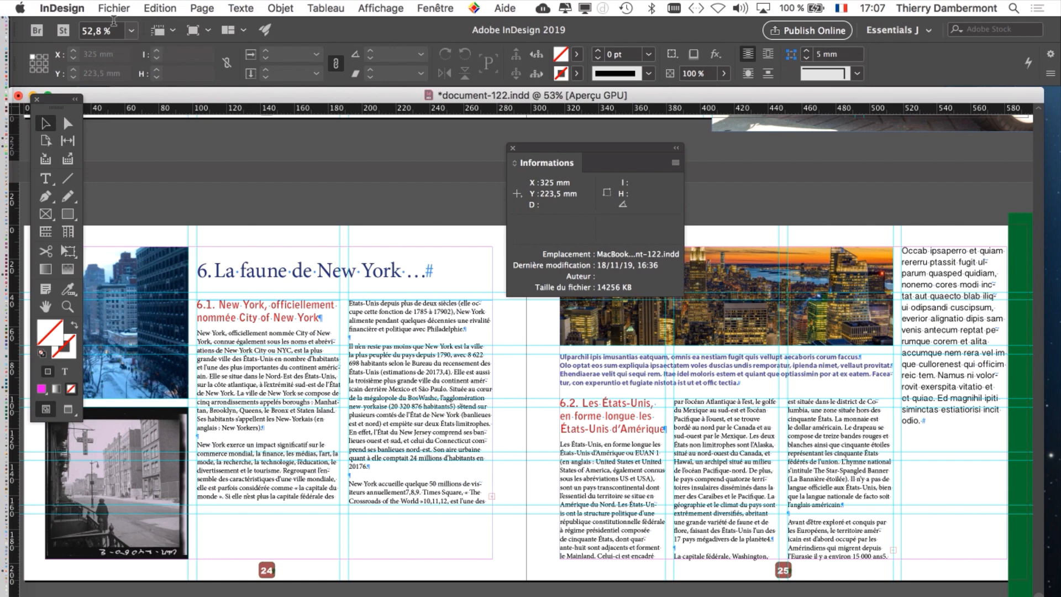
Start exporting the document as an Adobe PDF (impression) file named document-122.pdf
{"action": "left_click", "coordinate": [122, 12]}
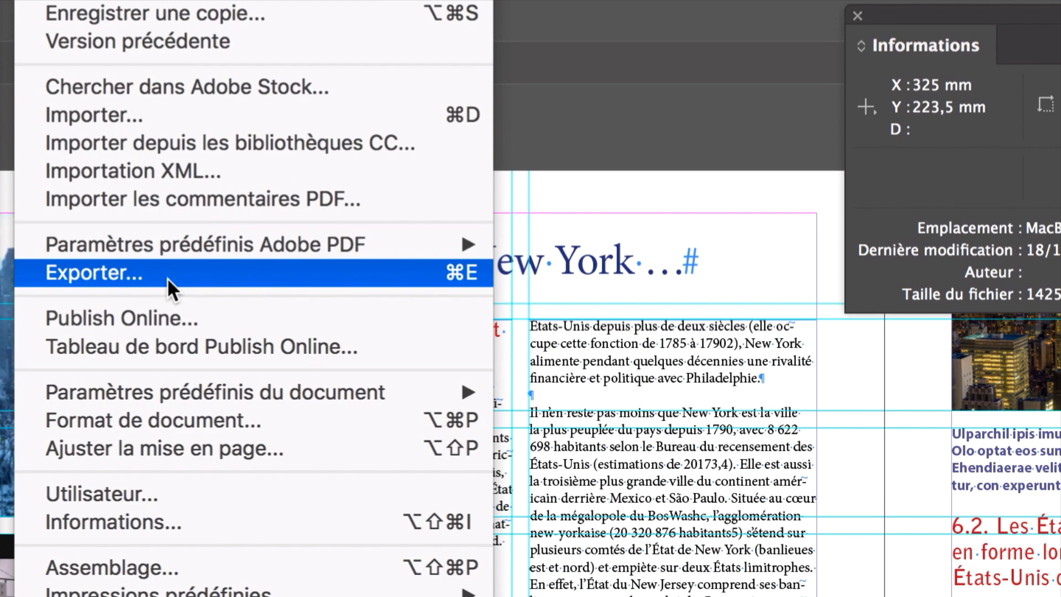
{"action": "left_click", "coordinate": [167, 278]}
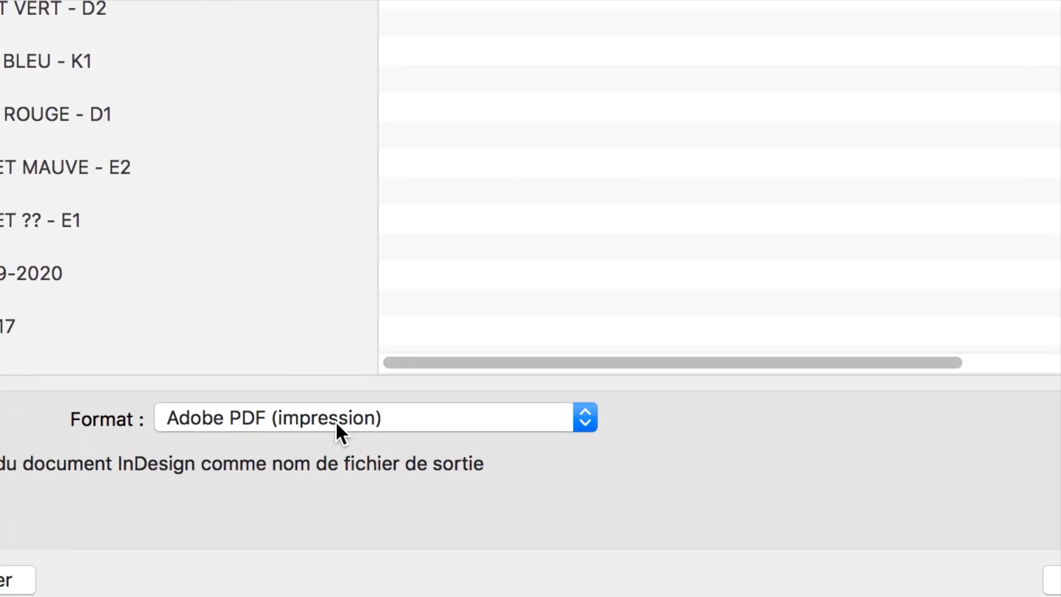
{"action": "left_click", "coordinate": [336, 419]}
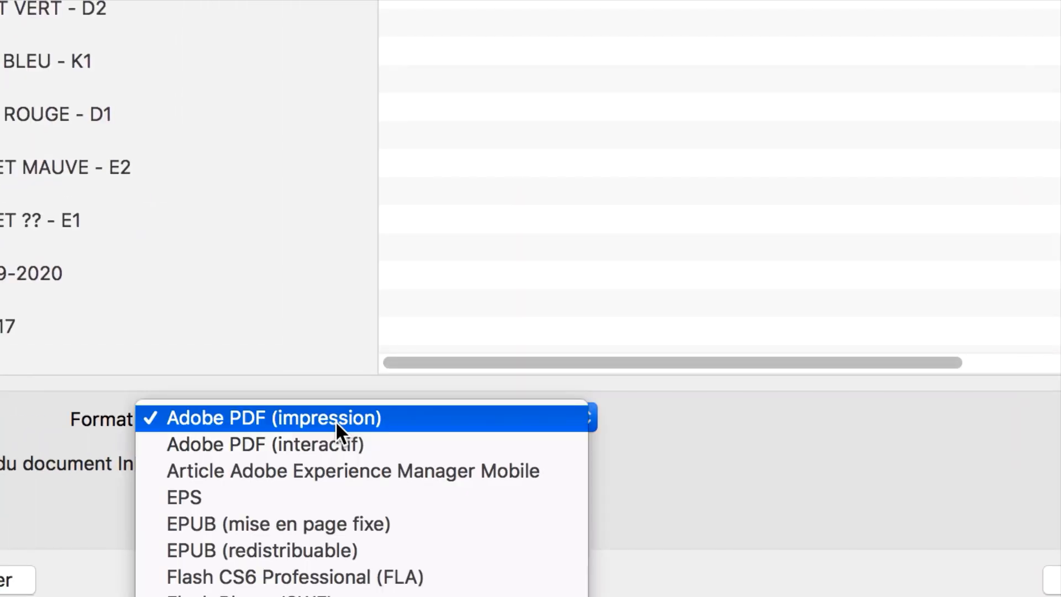
{"action": "left_click", "coordinate": [336, 420]}
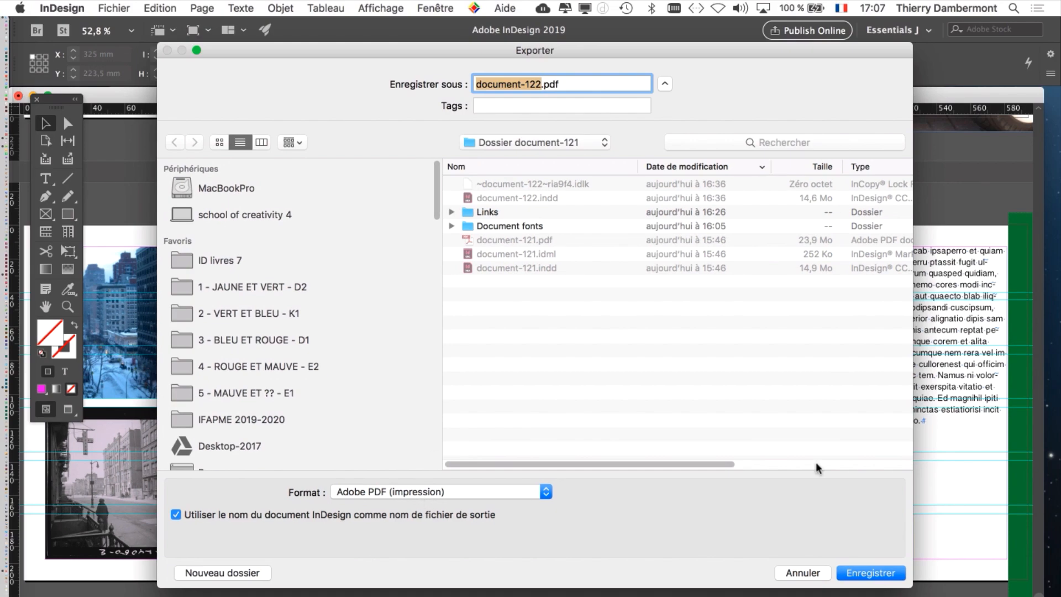
{"action": "left_click", "coordinate": [901, 575]}
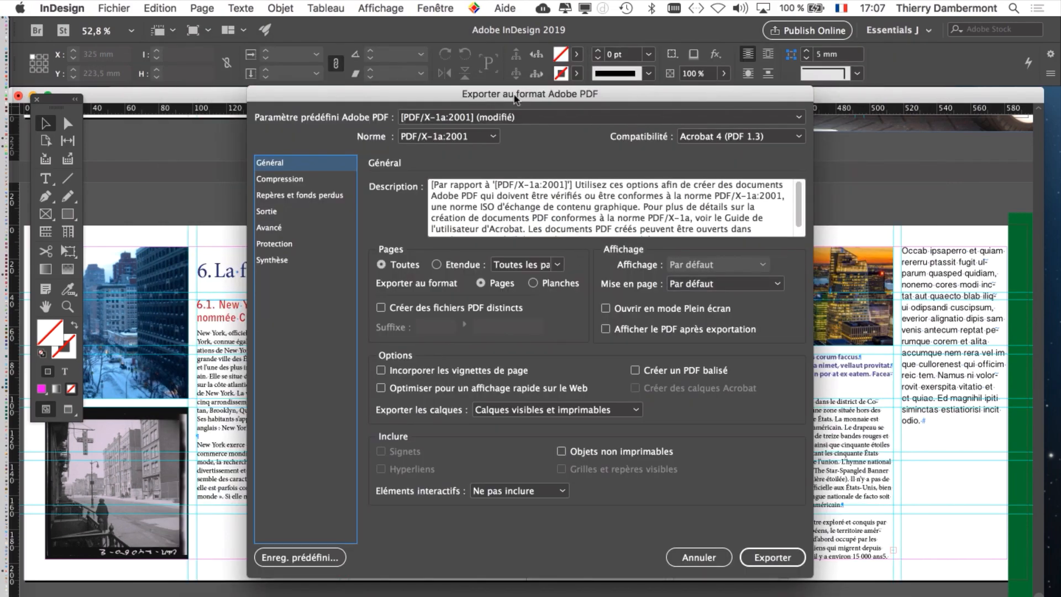
Try the output colour conversion Convertir vers la destination with the document's CMJN destination profile, then cancel the PDF export
{"action": "left_click_drag", "start_coordinate": [451, 93], "coordinate": [369, 24]}
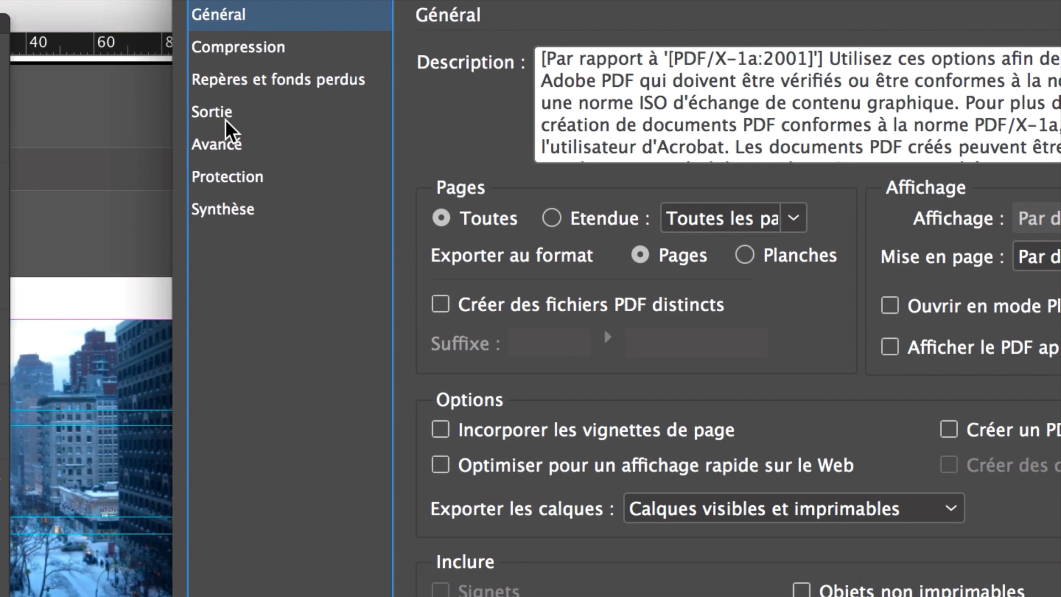
{"action": "left_click", "coordinate": [225, 101]}
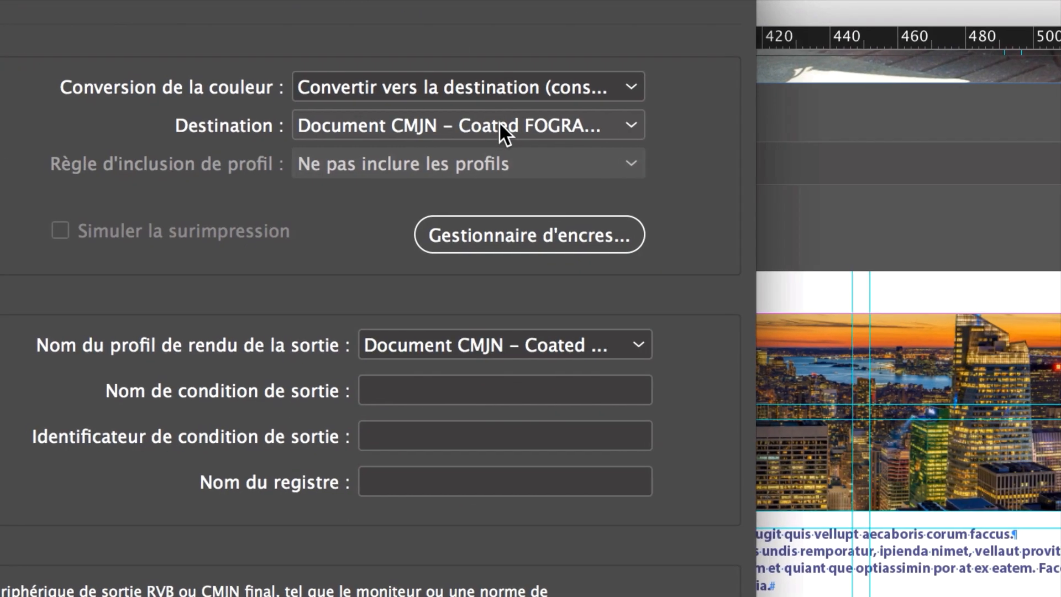
{"action": "left_click", "coordinate": [790, 100]}
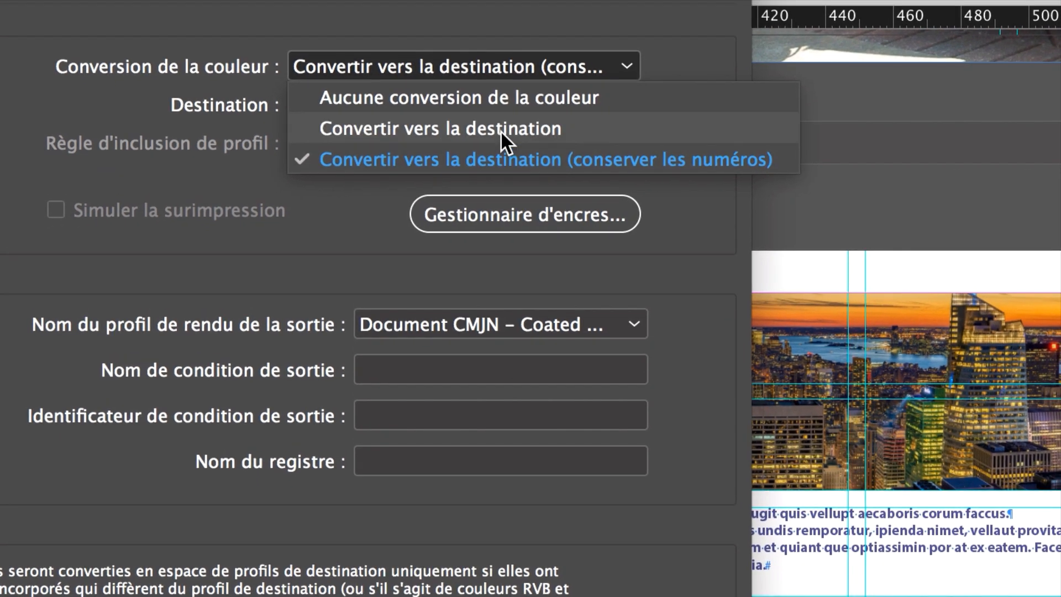
{"action": "left_click", "coordinate": [500, 131]}
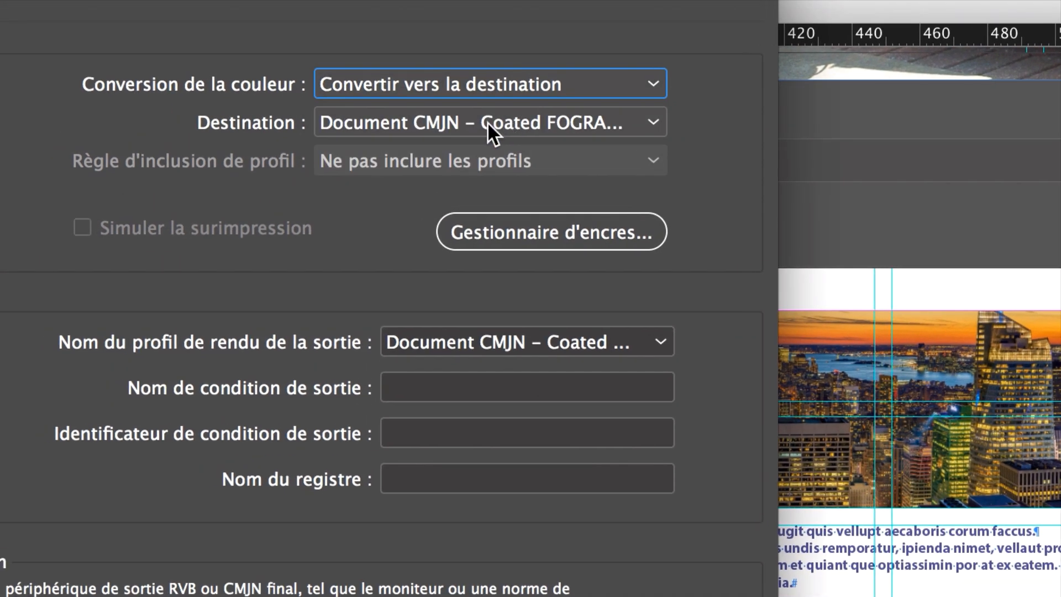
{"action": "left_click", "coordinate": [487, 122]}
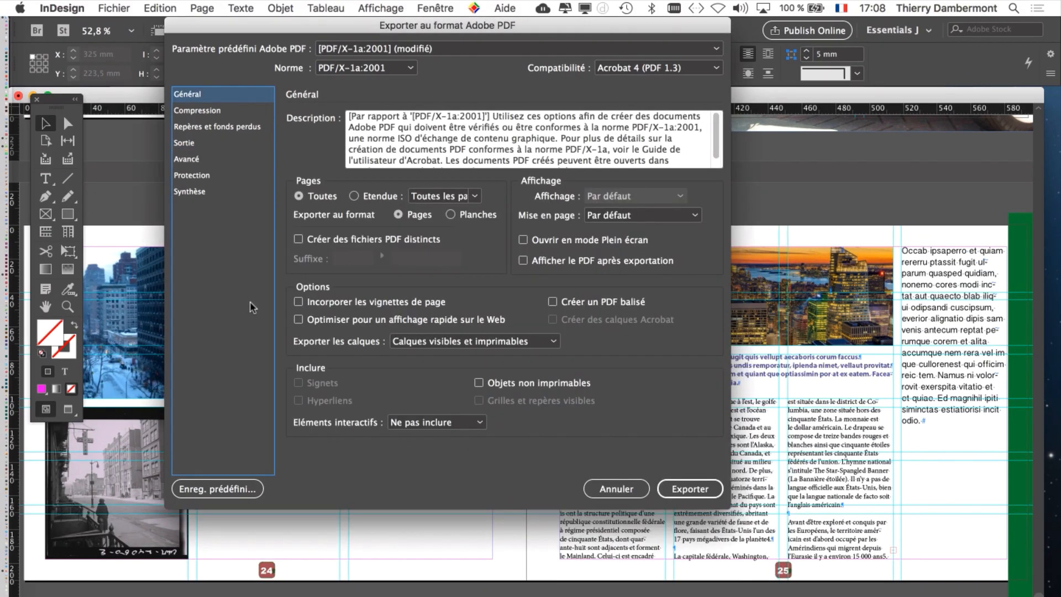
{"action": "left_click", "coordinate": [613, 491]}
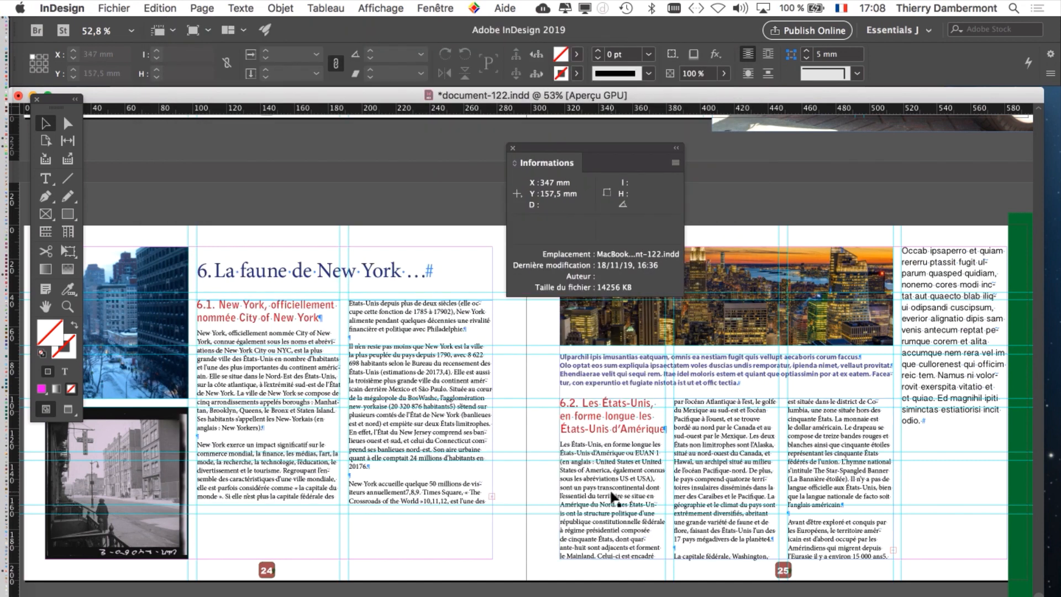
Close the Informations panel and select the image content of the black-and-white street photo on page 24
{"action": "left_click_drag", "start_coordinate": [557, 156], "coordinate": [825, 166]}
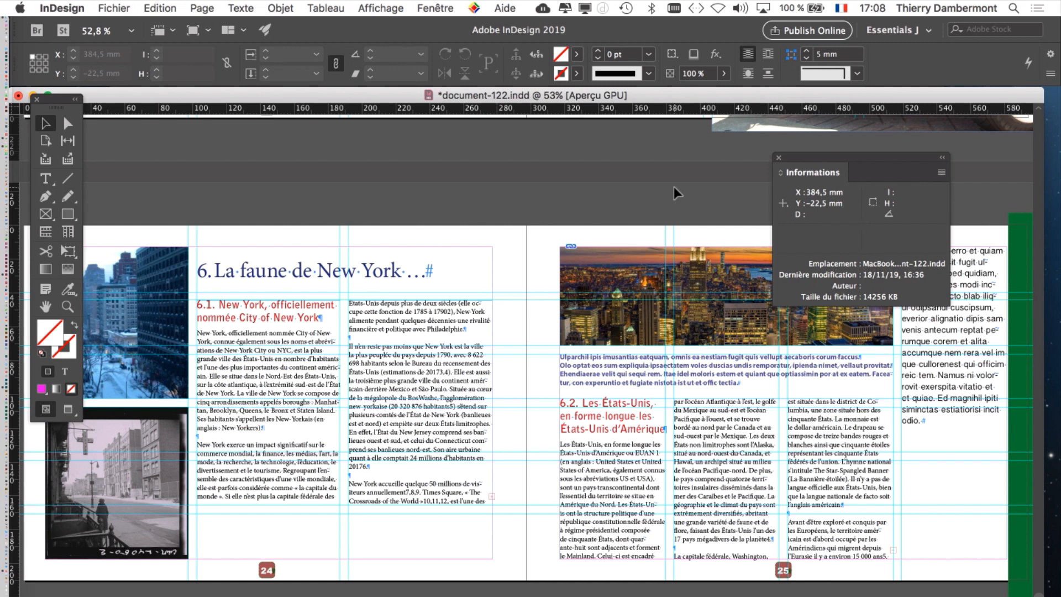
{"action": "left_click", "coordinate": [779, 160]}
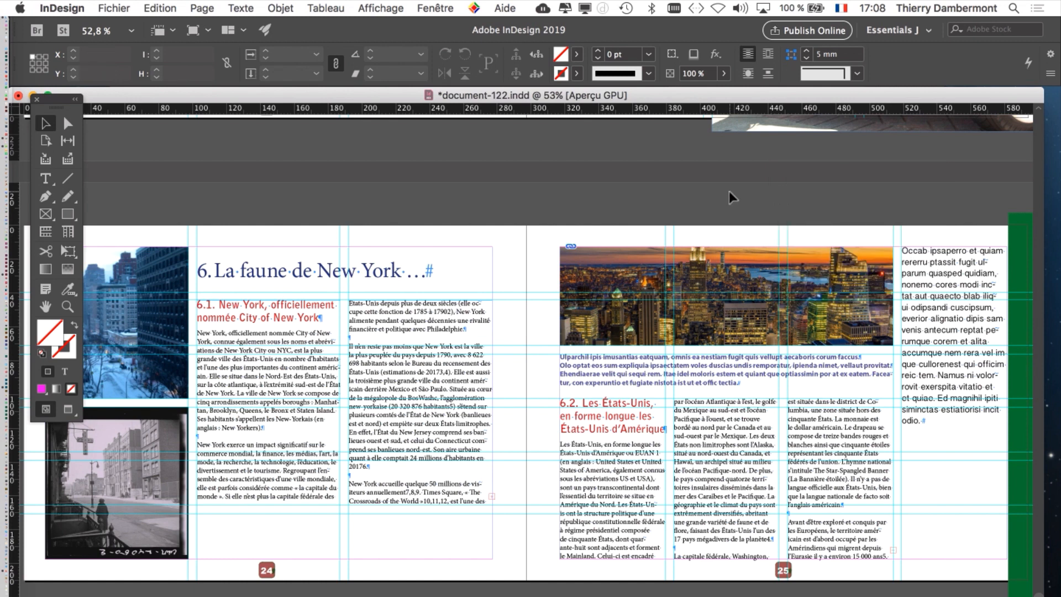
{"action": "scroll", "coordinate": [504, 339], "scroll_direction": "left", "scroll_amount": 5}
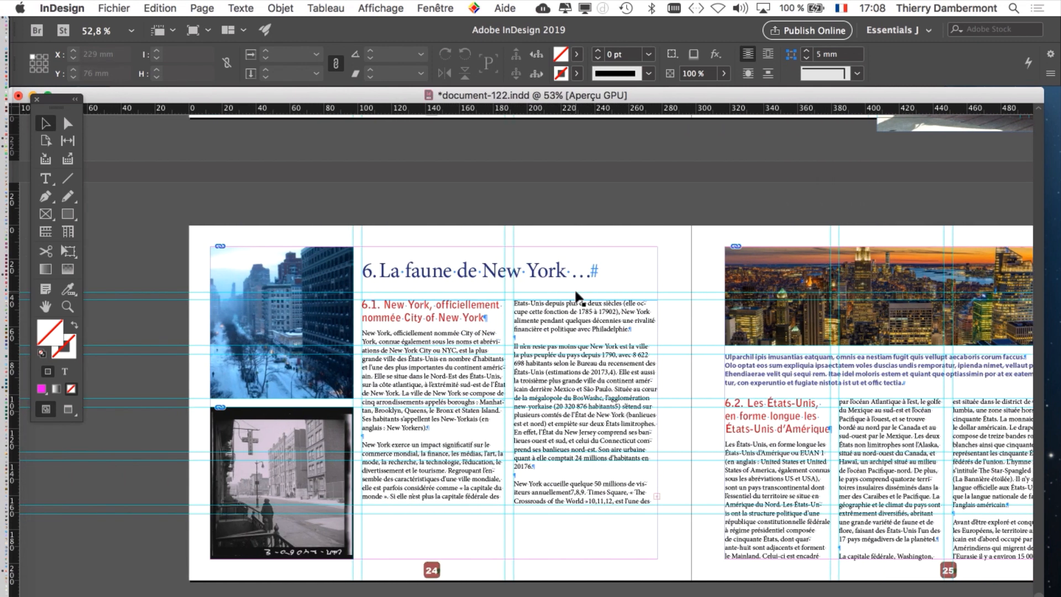
{"action": "left_click", "coordinate": [259, 446]}
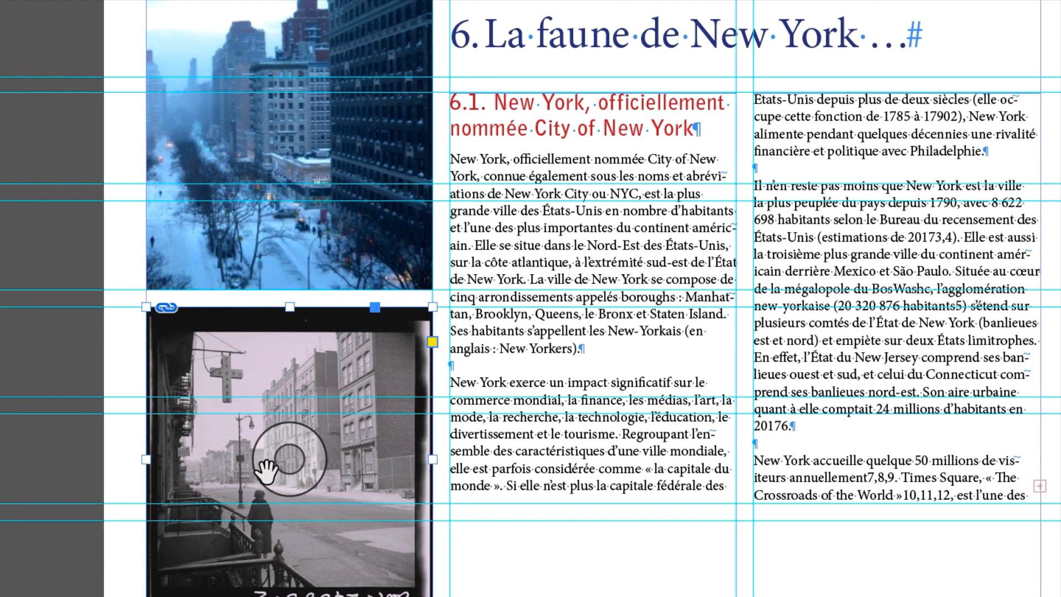
{"action": "left_click", "coordinate": [312, 459]}
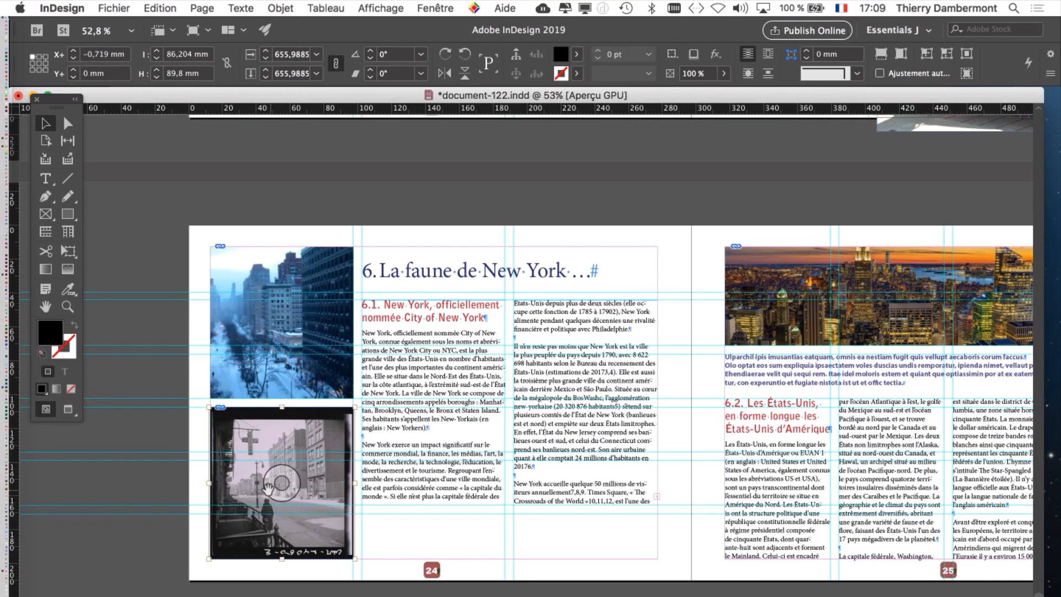
{"action": "key", "text": "super+equal"}
{"action": "key", "text": "super+equal"}
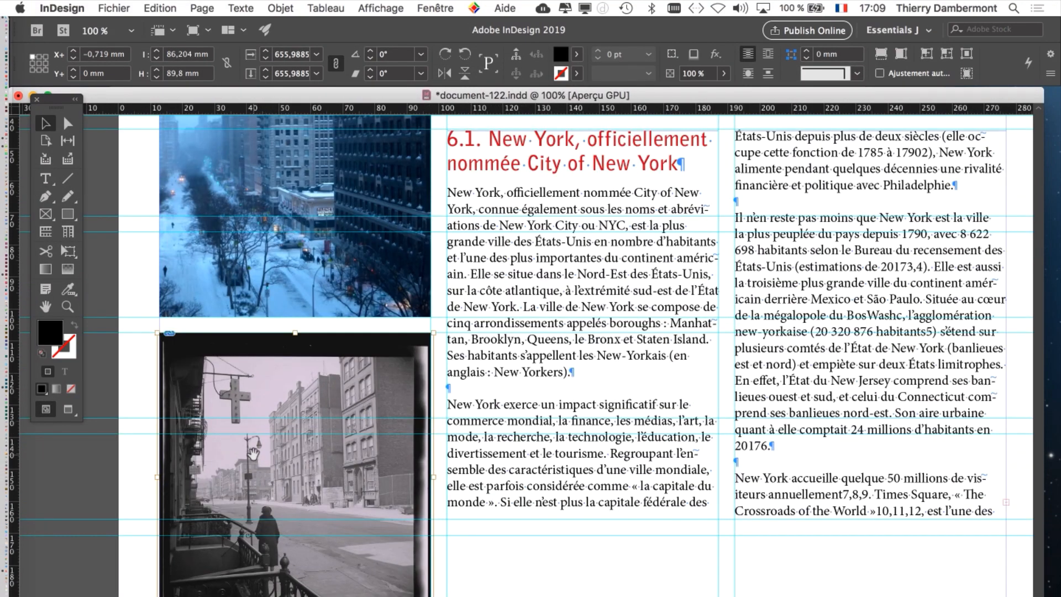
{"action": "left_click_drag", "start_coordinate": [254, 452], "coordinate": [243, 250]}
Display the Nuancier panel next to the black-and-white street photo
{"action": "left_click", "coordinate": [436, 8]}
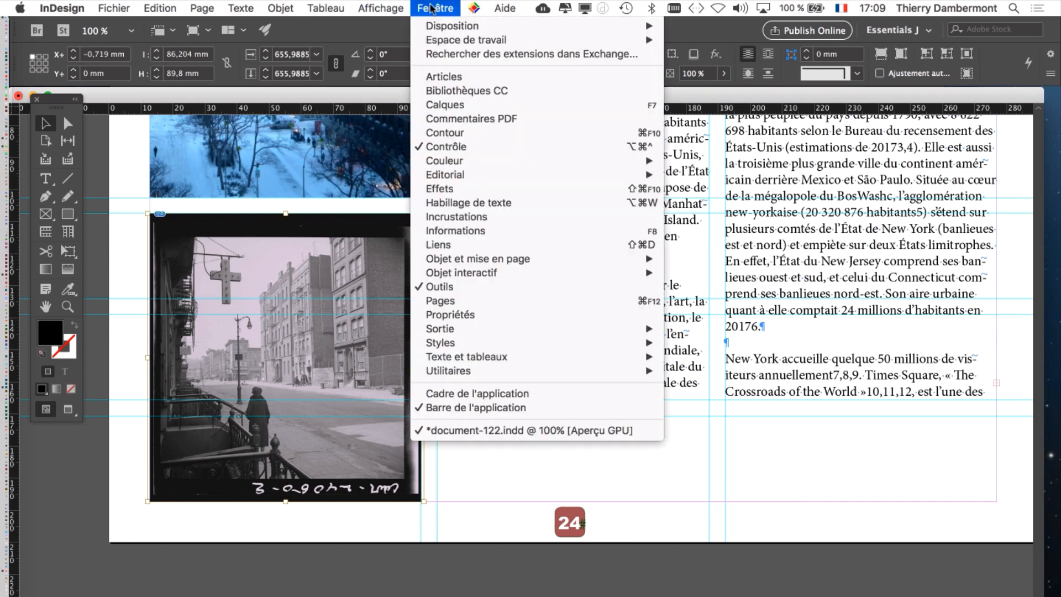
{"action": "mouse_move", "coordinate": [480, 161]}
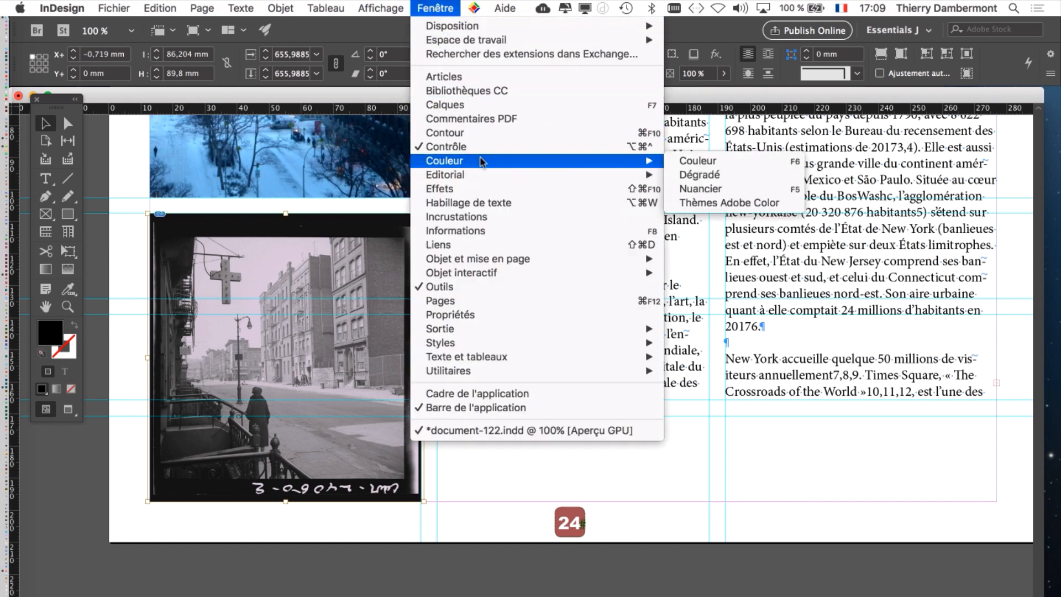
{"action": "left_click", "coordinate": [722, 190]}
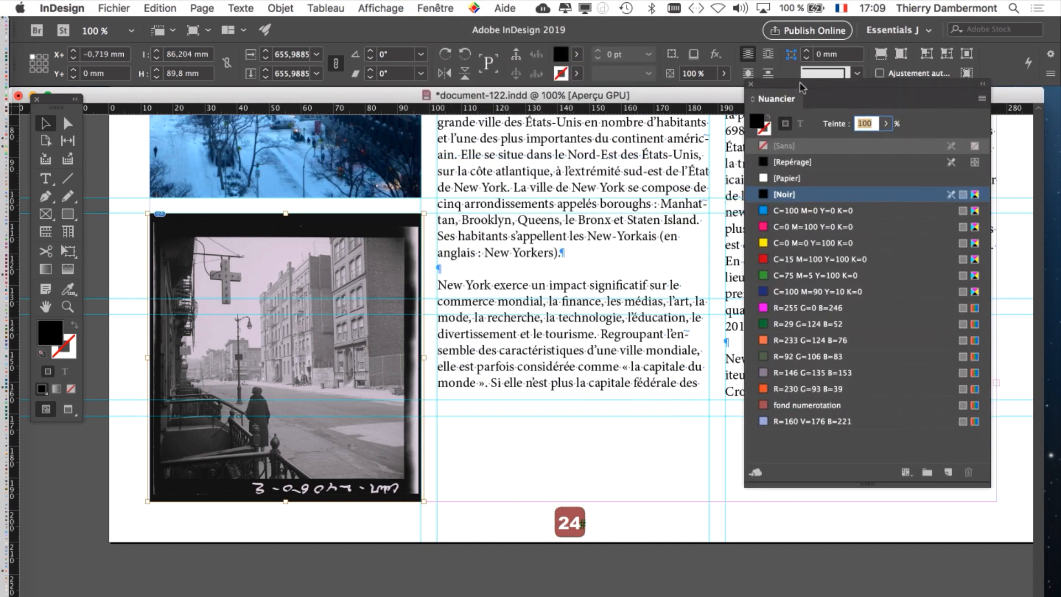
{"action": "left_click_drag", "start_coordinate": [810, 86], "coordinate": [525, 137]}
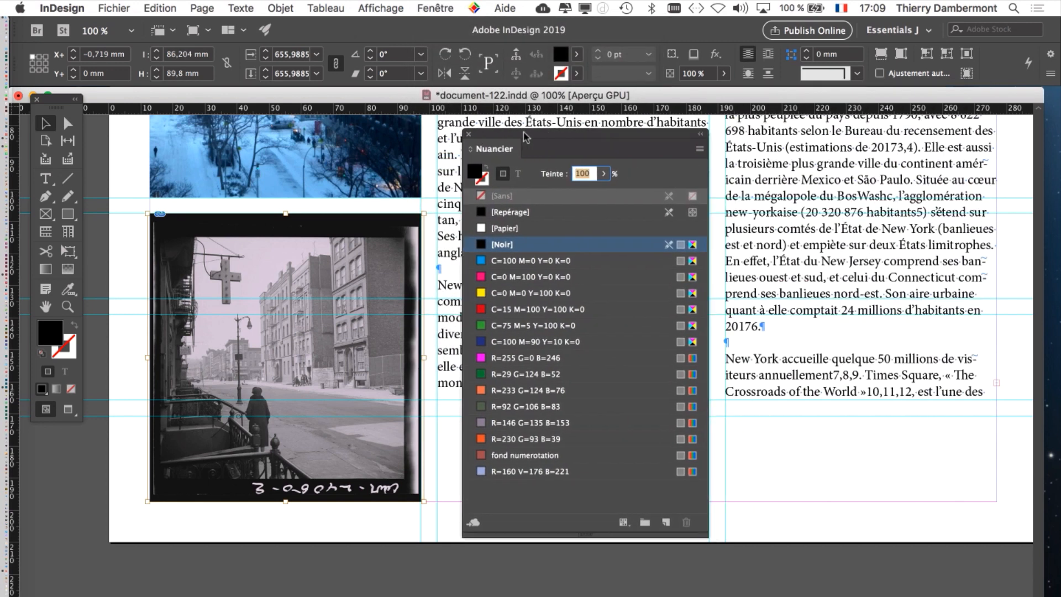
{"action": "left_click_drag", "start_coordinate": [688, 136], "coordinate": [700, 148]}
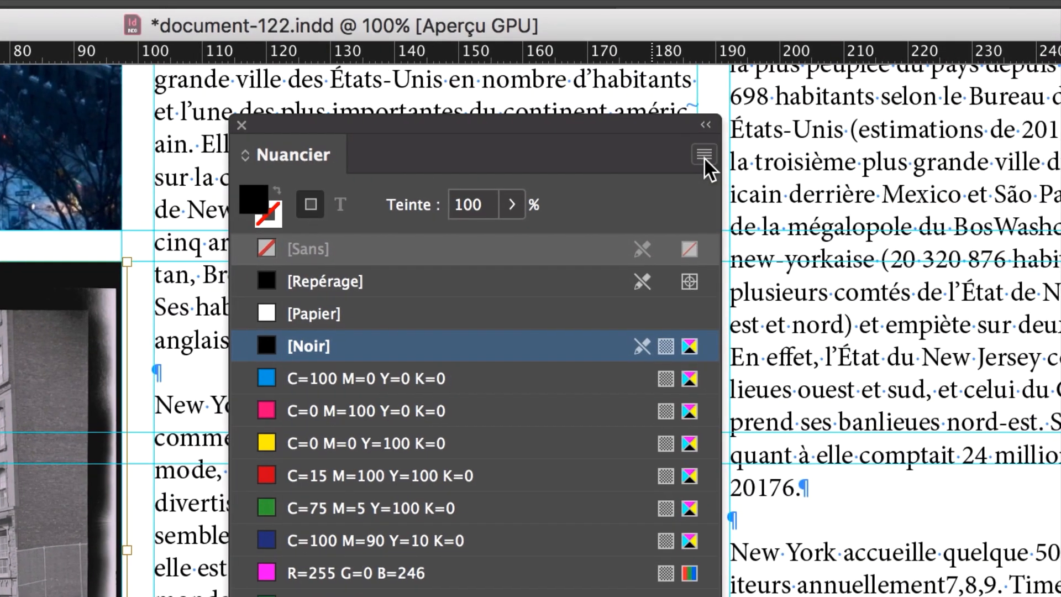
Begin a new CMJN process swatch, turn off naming by colour value, and name it "colorisation image dame dans rue vide"
{"action": "left_click", "coordinate": [738, 166]}
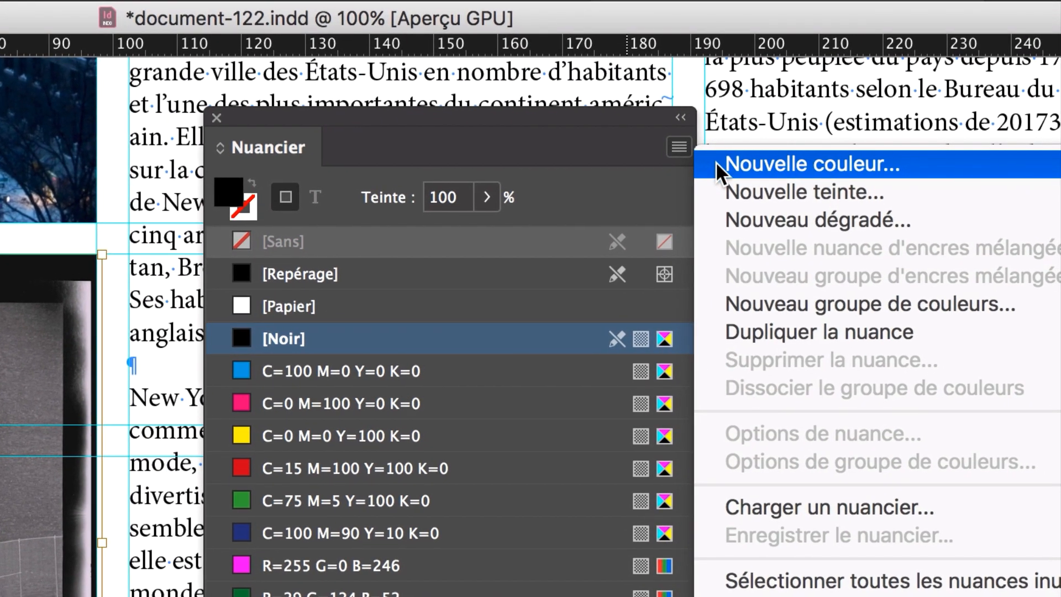
{"action": "left_click", "coordinate": [714, 162]}
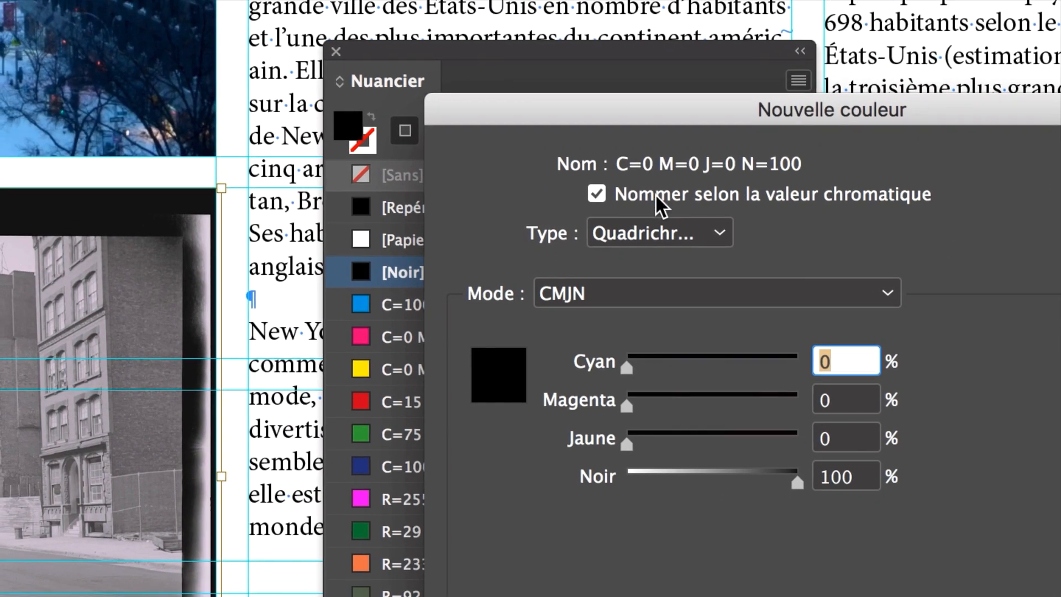
{"action": "left_click", "coordinate": [655, 194]}
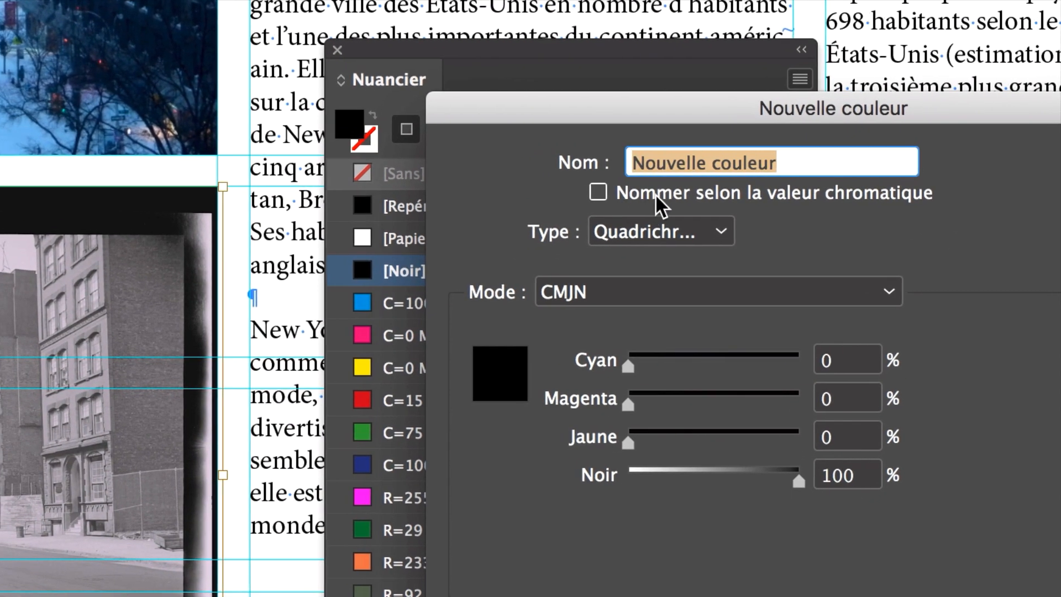
{"action": "left_click", "coordinate": [653, 195]}
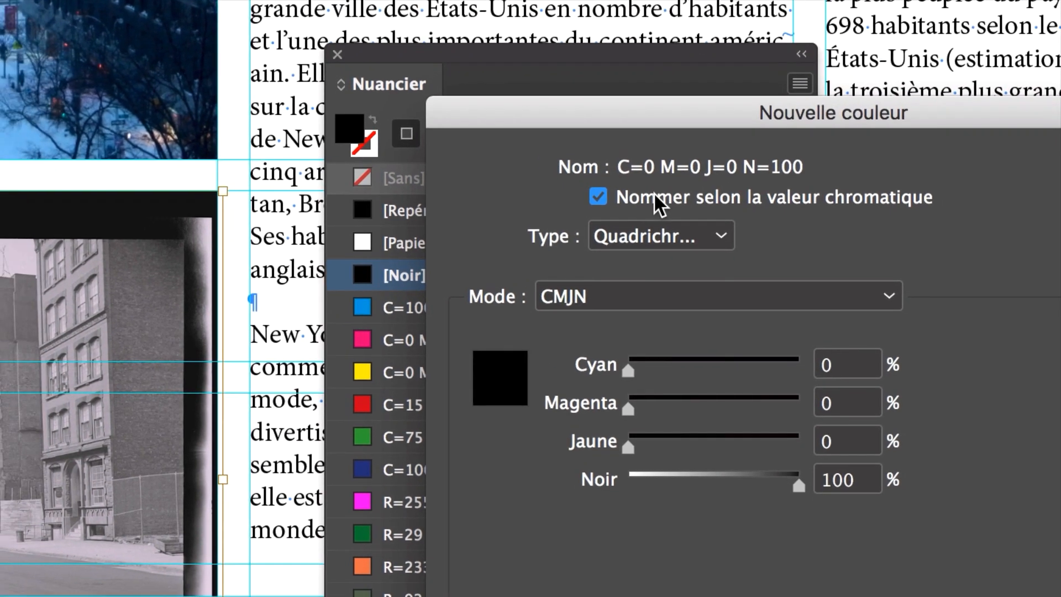
{"action": "left_click", "coordinate": [651, 193]}
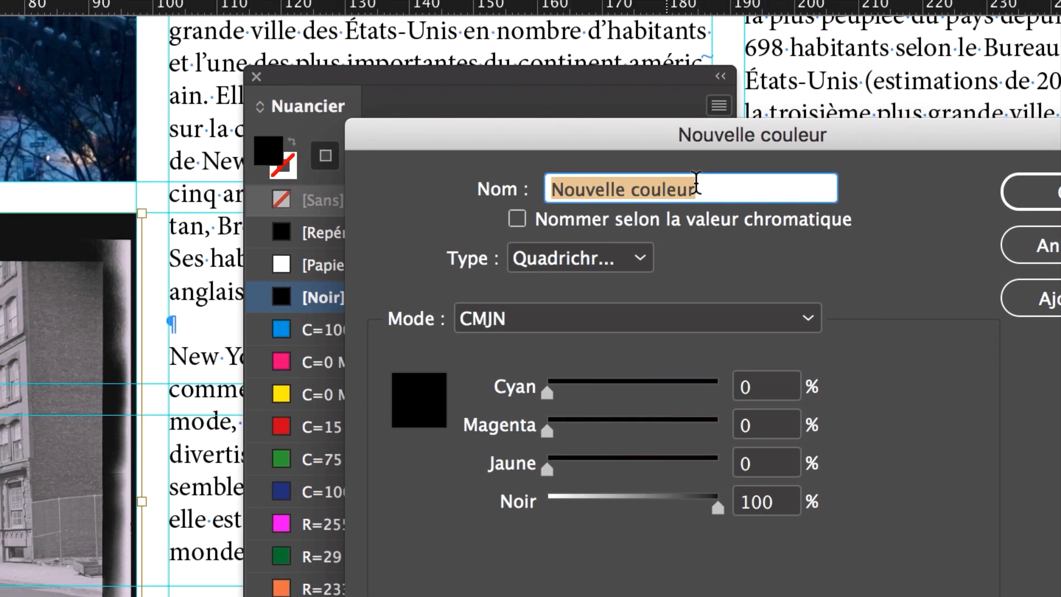
{"action": "type", "text": "colo"}
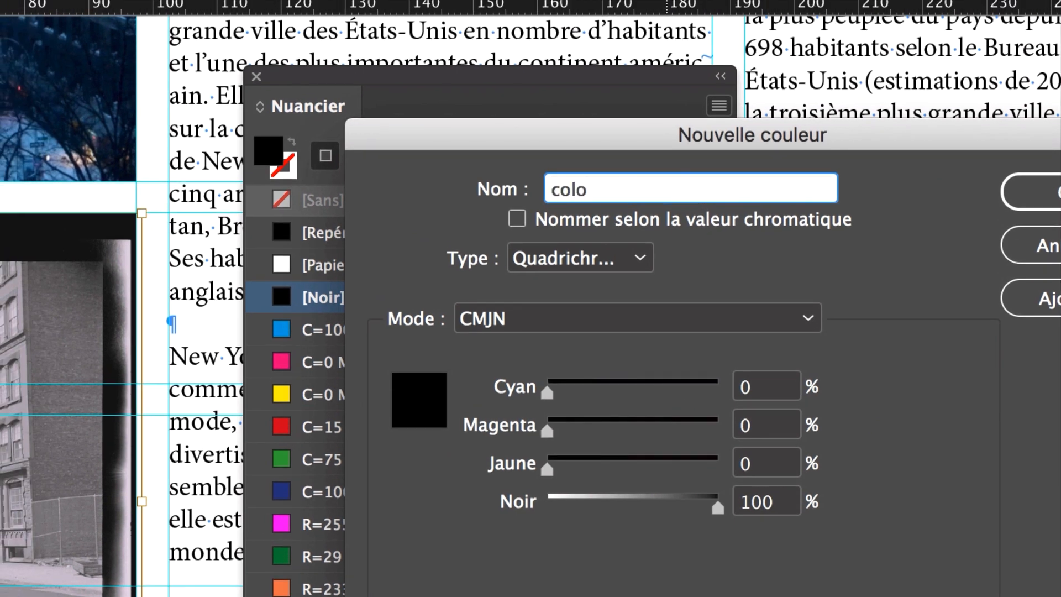
{"action": "type", "text": "risation iam"}
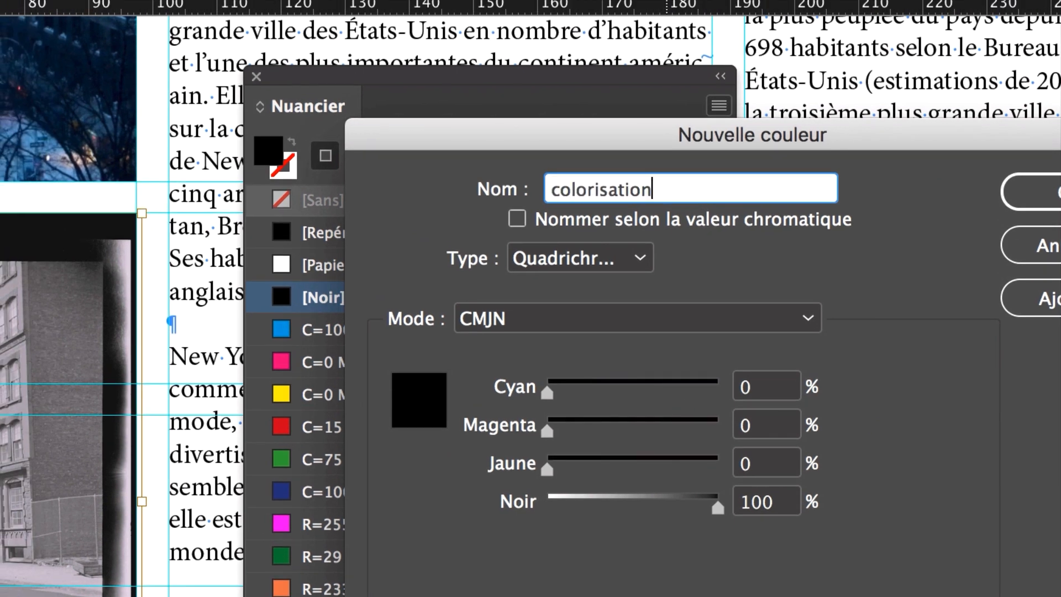
{"action": "type", "text": "ge"}
{"action": "key", "text": "BackSpace"}
{"action": "key", "text": "BackSpace"}
{"action": "key", "text": "BackSpace"}
{"action": "key", "text": "BackSpace"}
{"action": "type", "text": "mage"}
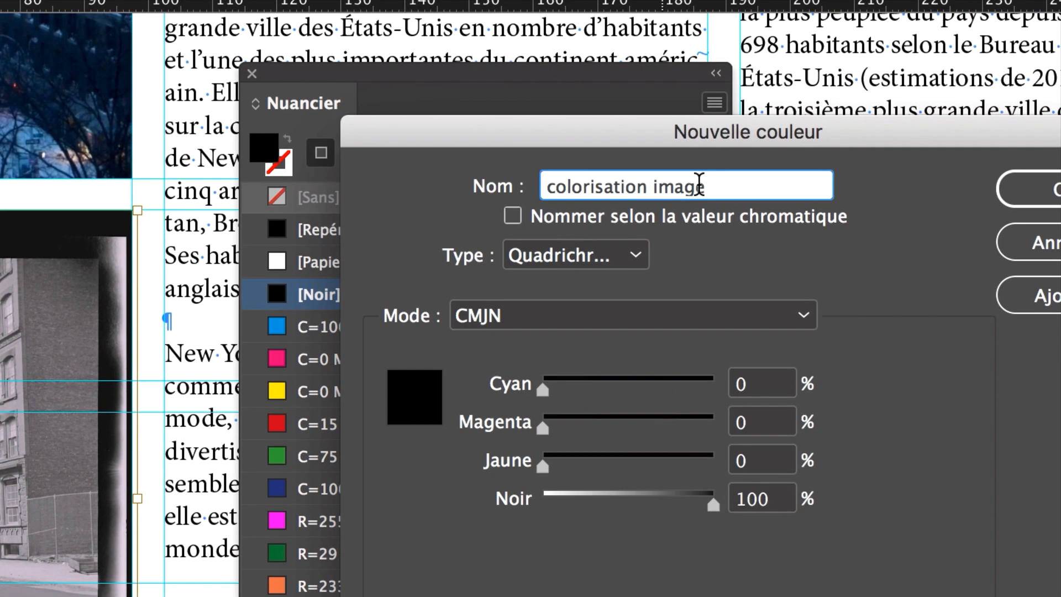
{"action": "type", "text": "dame"}
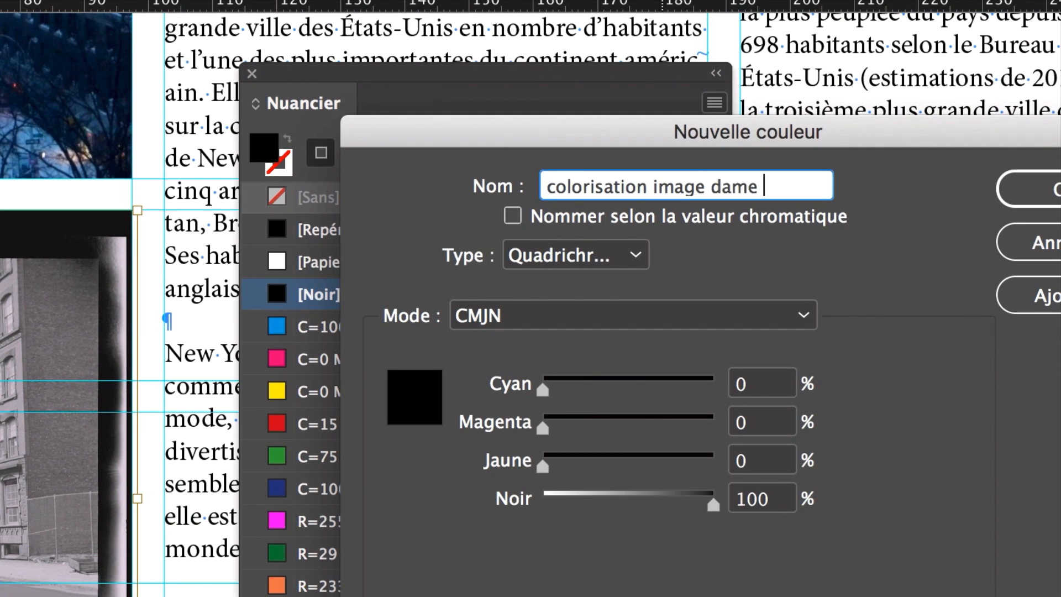
{"action": "type", "text": "dans rue vide"}
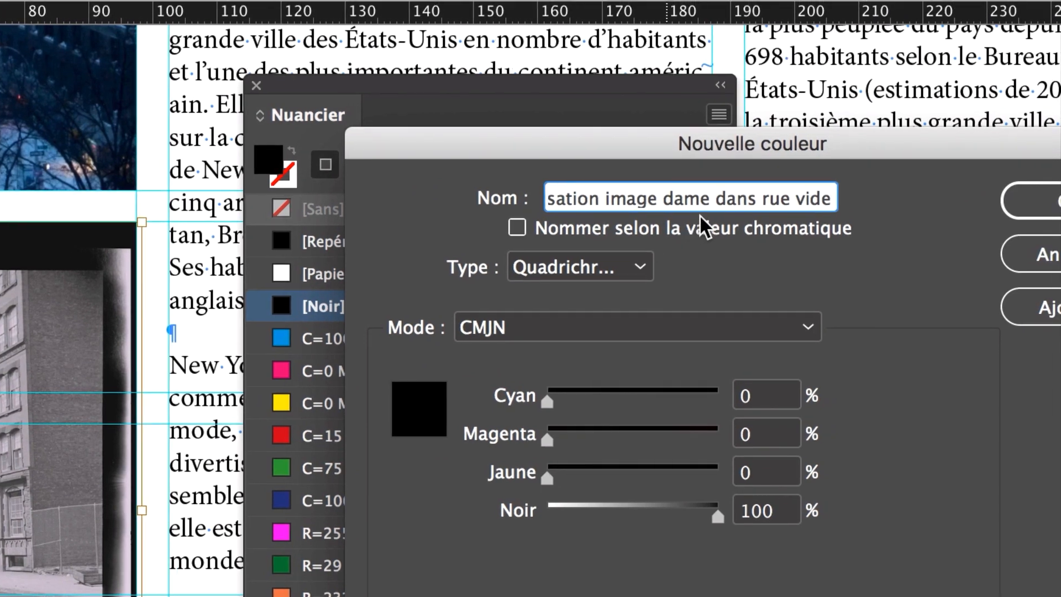
Mix the new CMJN swatch as 39 % cyan, 90 % magenta, 49 % yellow and 48 % black, and create it
{"action": "left_click", "coordinate": [659, 392]}
{"action": "left_click", "coordinate": [611, 431]}
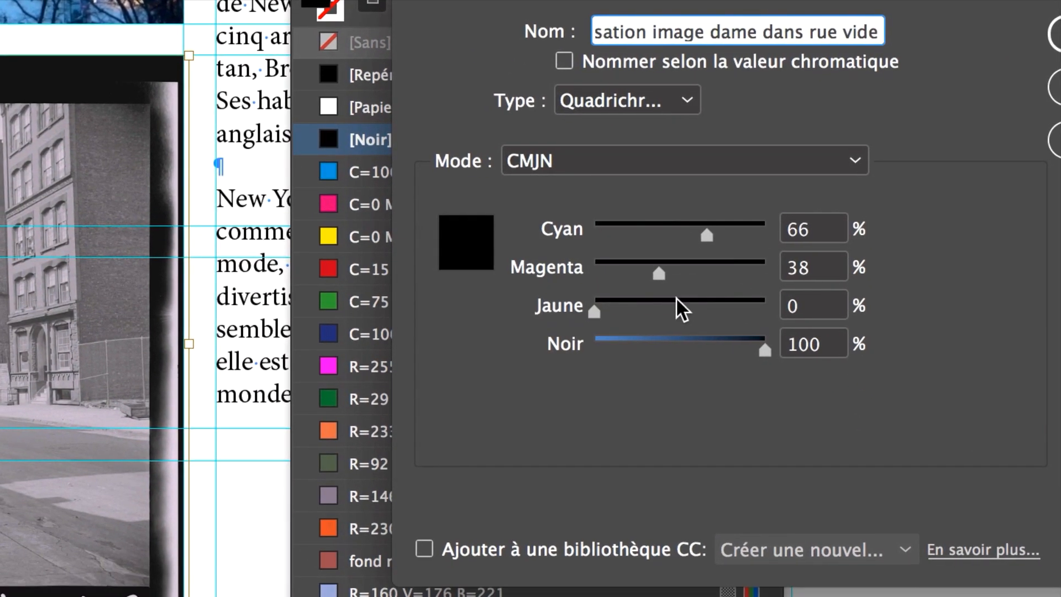
{"action": "left_click", "coordinate": [676, 300]}
{"action": "left_click", "coordinate": [675, 341]}
{"action": "left_click", "coordinate": [747, 261]}
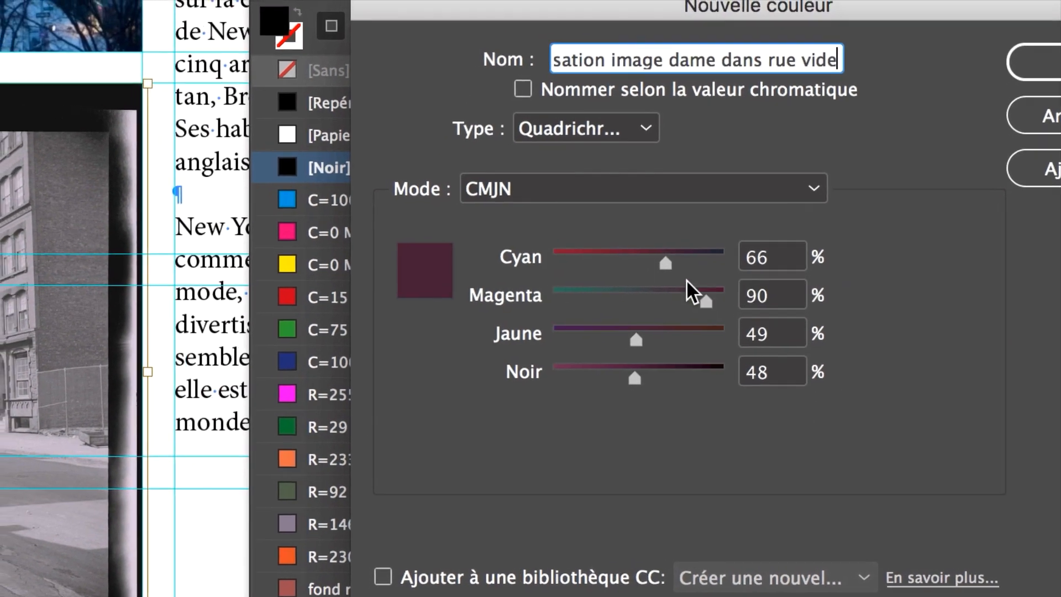
{"action": "left_click", "coordinate": [620, 255]}
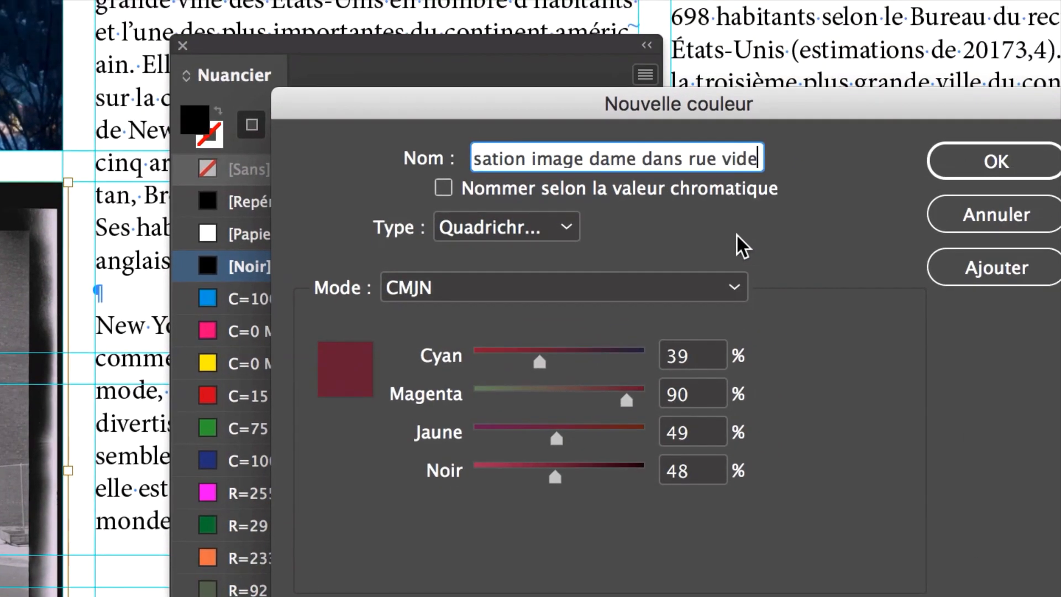
{"action": "left_click", "coordinate": [994, 161]}
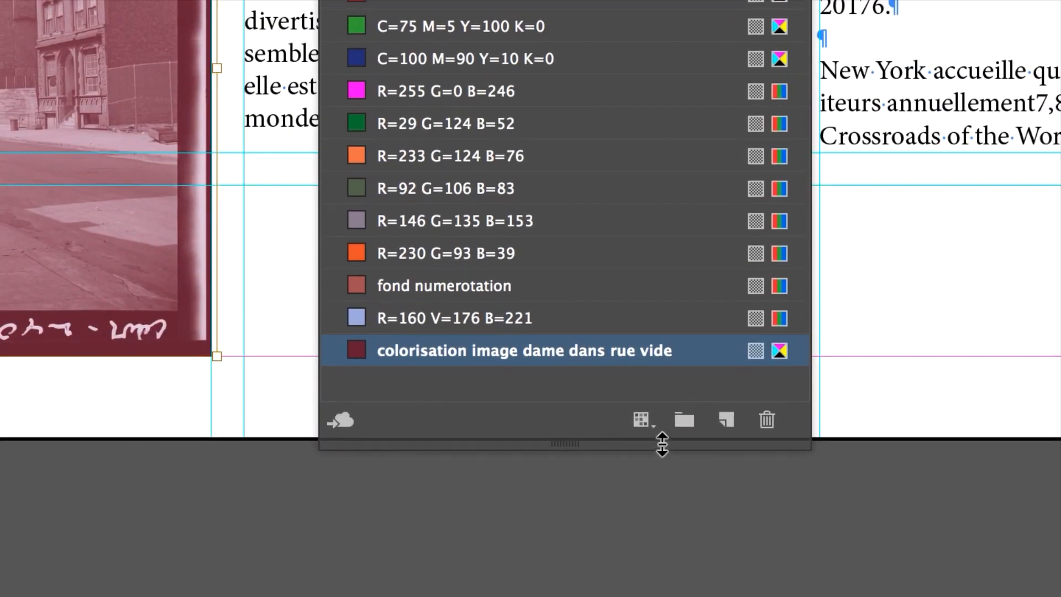
Enlarge the Nuancier panel so its whole swatch list fits and reposition it clear of the colourised street photo
{"action": "left_click_drag", "start_coordinate": [662, 443], "coordinate": [663, 486]}
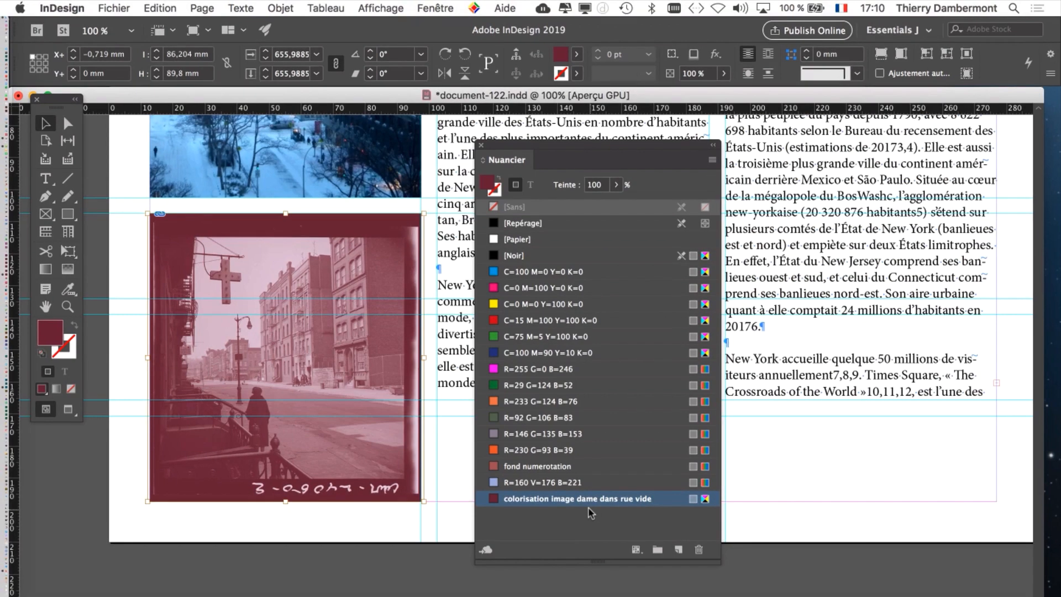
{"action": "left_click_drag", "start_coordinate": [557, 138], "coordinate": [549, 42]}
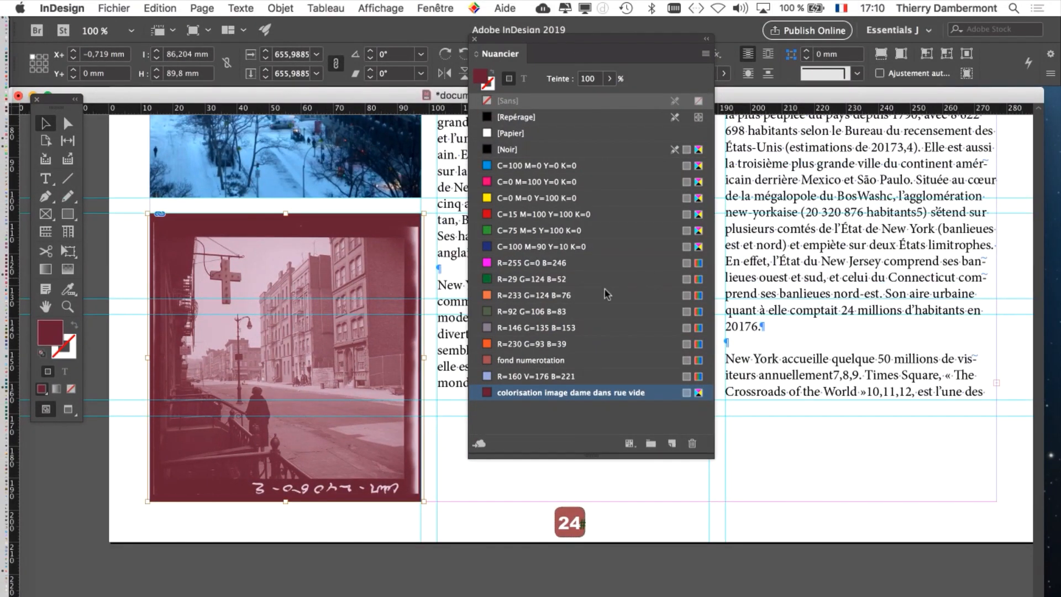
{"action": "key", "text": "super+minus"}
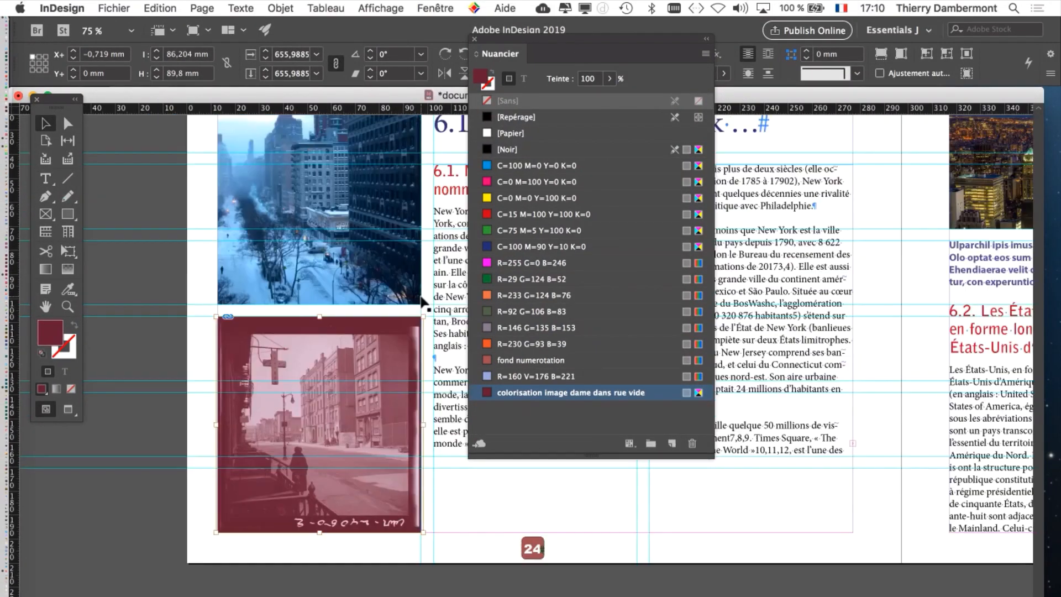
{"action": "left_click_drag", "start_coordinate": [575, 43], "coordinate": [773, 142]}
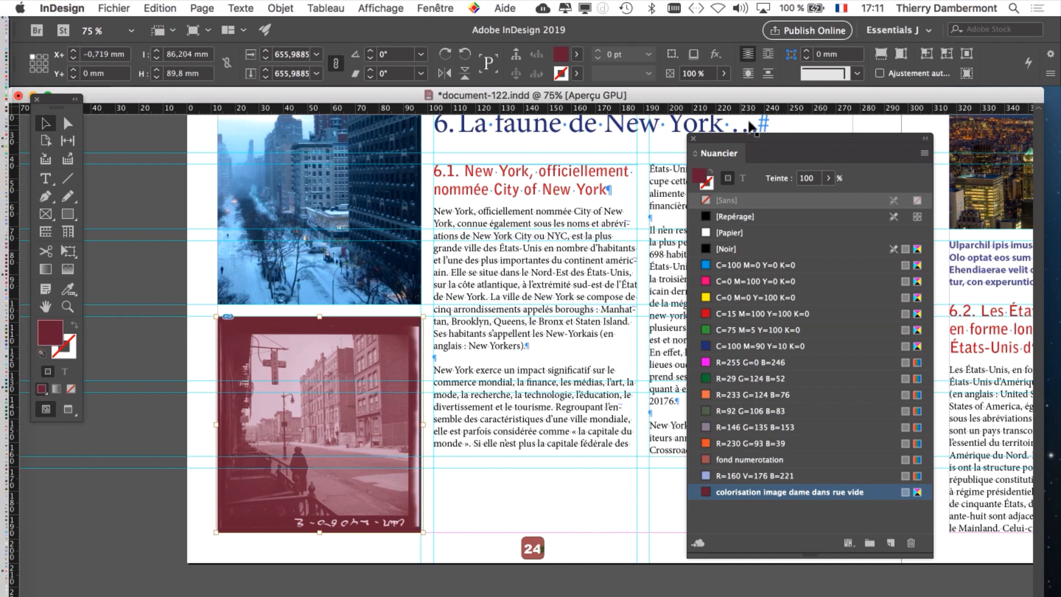
{"action": "left_click_drag", "start_coordinate": [750, 136], "coordinate": [608, 82]}
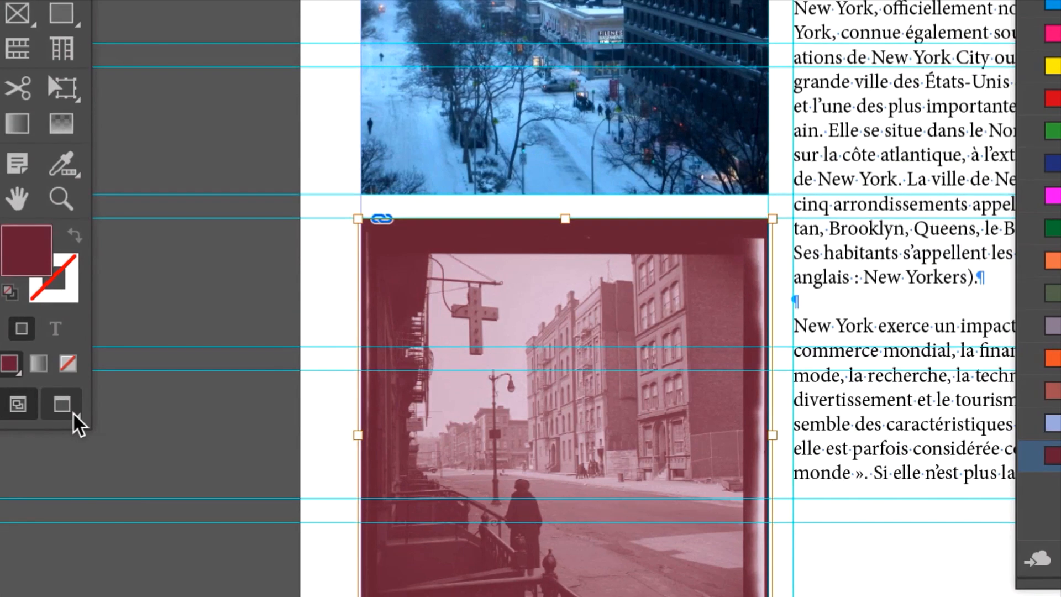
Preview the page without guides, with the photo deselected and the Nuancier panel moved away from it
{"action": "left_click", "coordinate": [72, 412]}
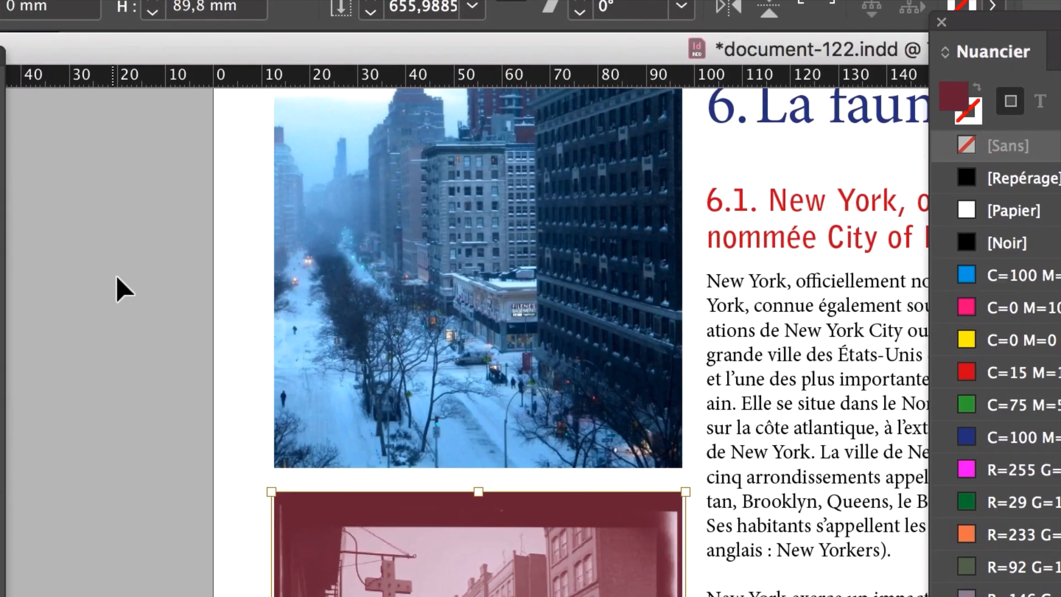
{"action": "left_click", "coordinate": [215, 351]}
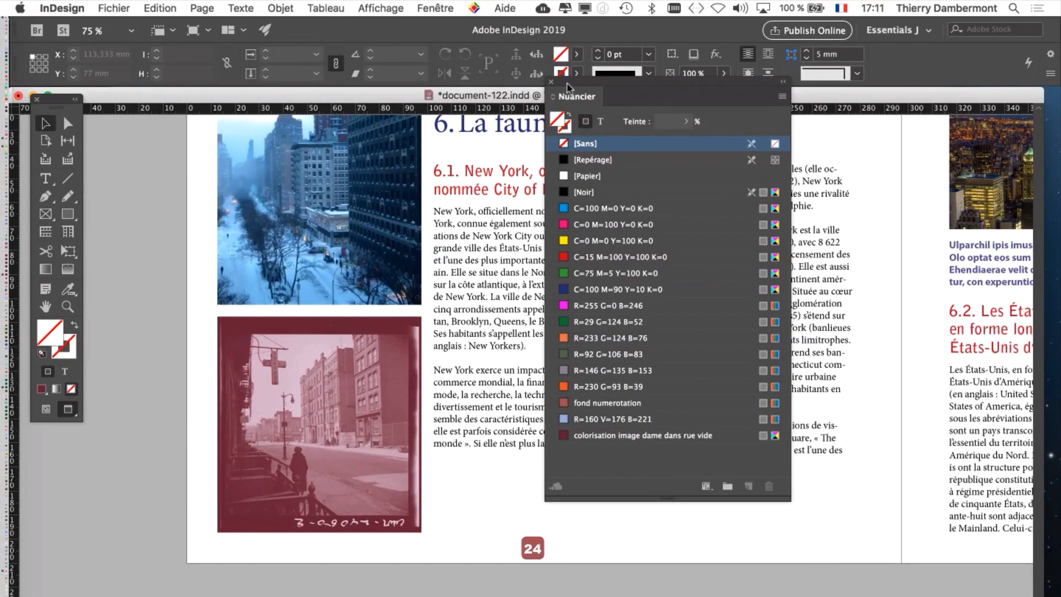
{"action": "left_click_drag", "start_coordinate": [567, 84], "coordinate": [750, 134]}
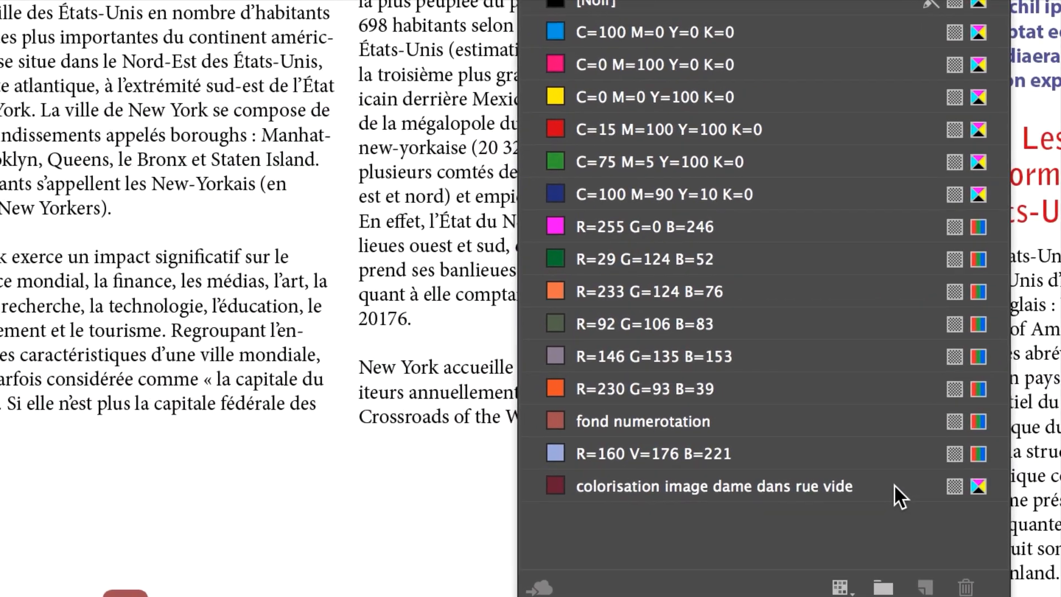
Edit the "colorisation image dame dans rue vide" swatch with live preview, trying 86 % cyan, 80 % magenta and 29 % yellow
{"action": "double_click", "coordinate": [894, 484]}
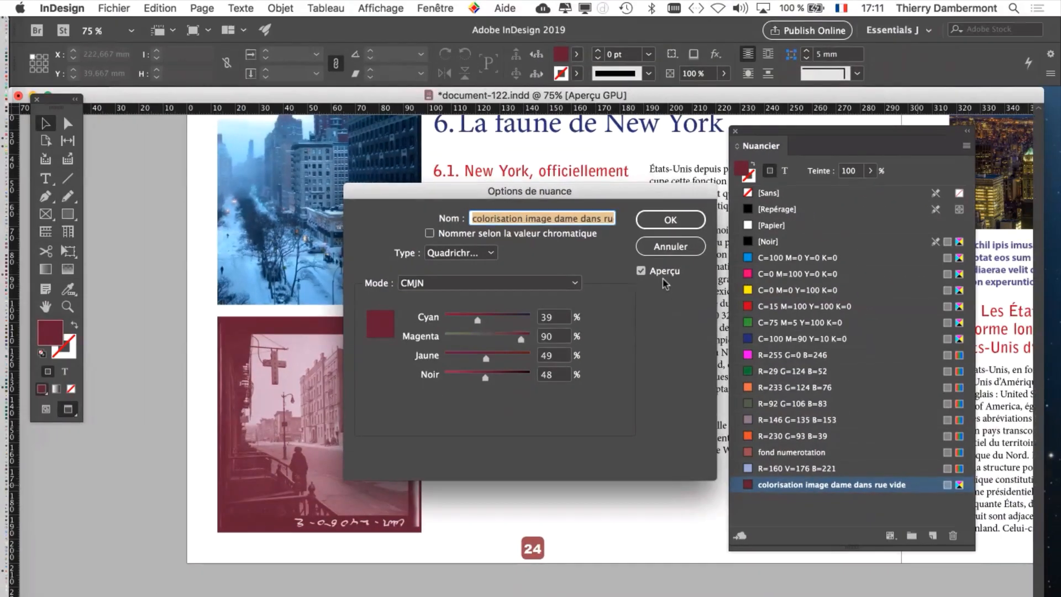
{"action": "left_click_drag", "start_coordinate": [458, 177], "coordinate": [798, 86]}
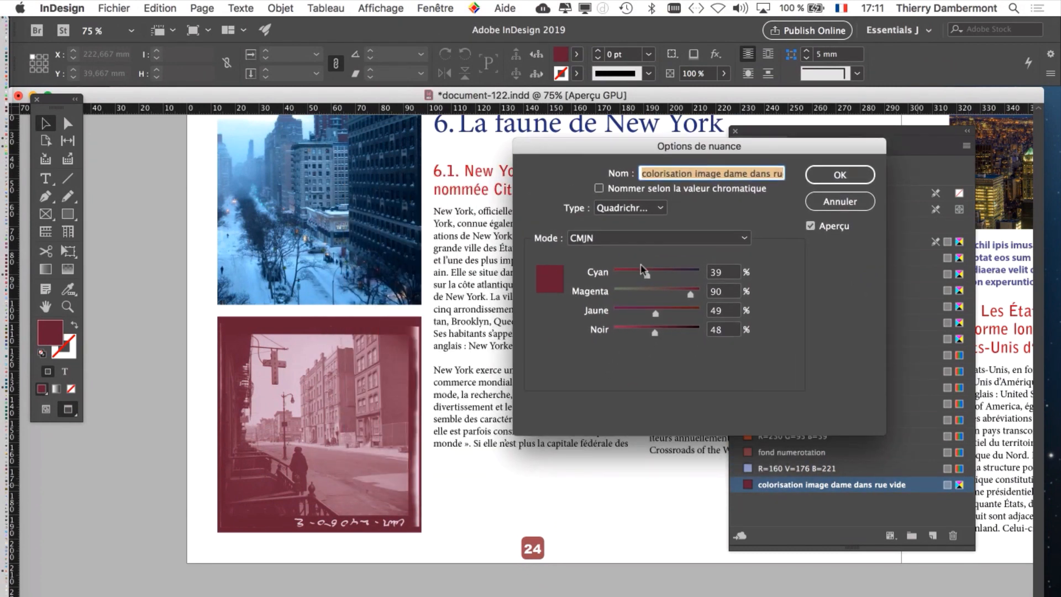
{"action": "left_click", "coordinate": [636, 296]}
{"action": "left_click", "coordinate": [688, 274]}
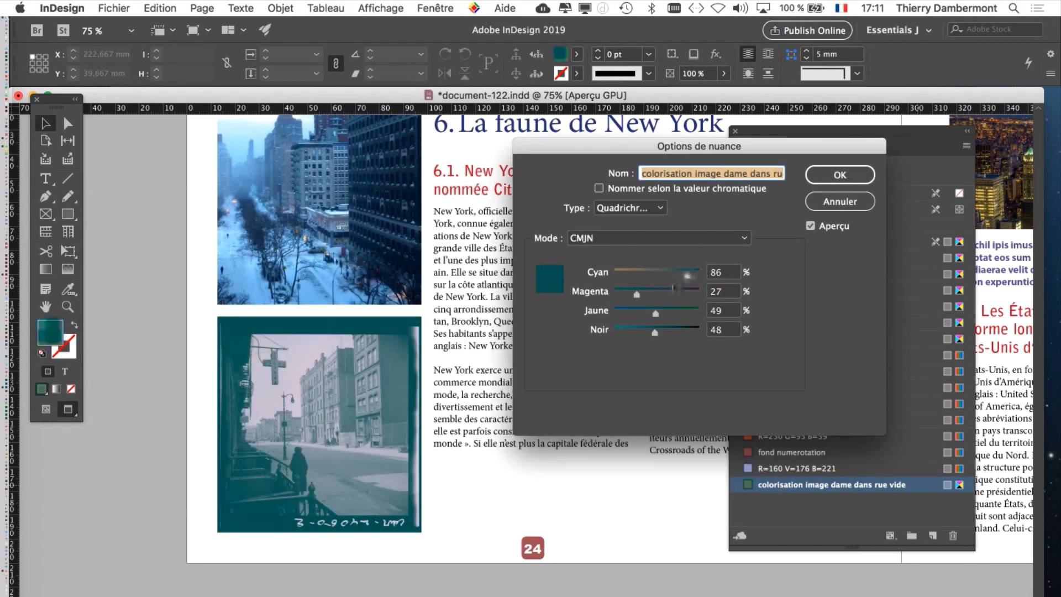
{"action": "left_click", "coordinate": [682, 291]}
{"action": "left_click", "coordinate": [683, 311]}
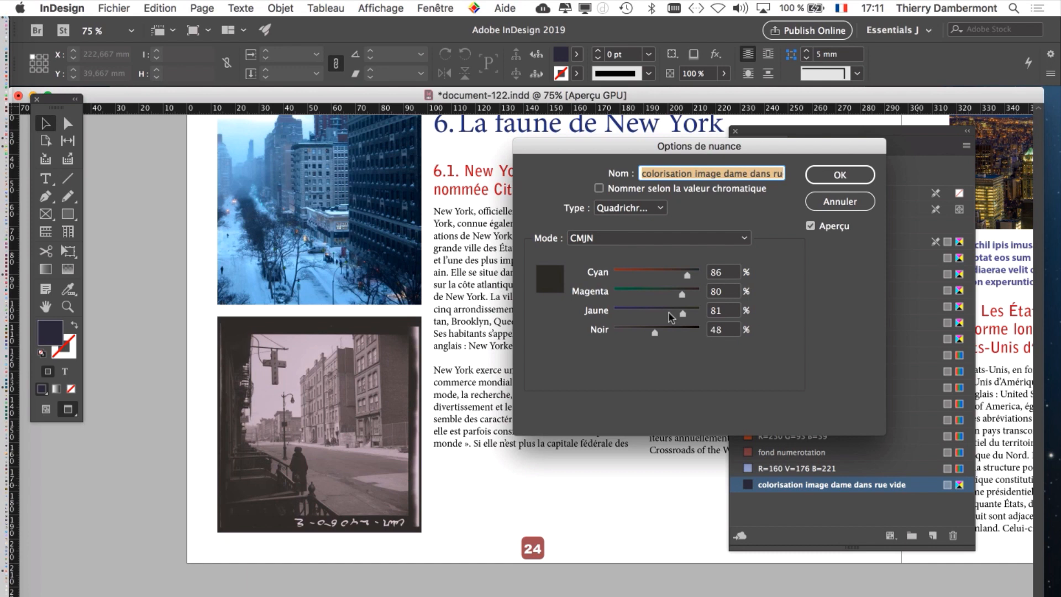
{"action": "left_click", "coordinate": [639, 311]}
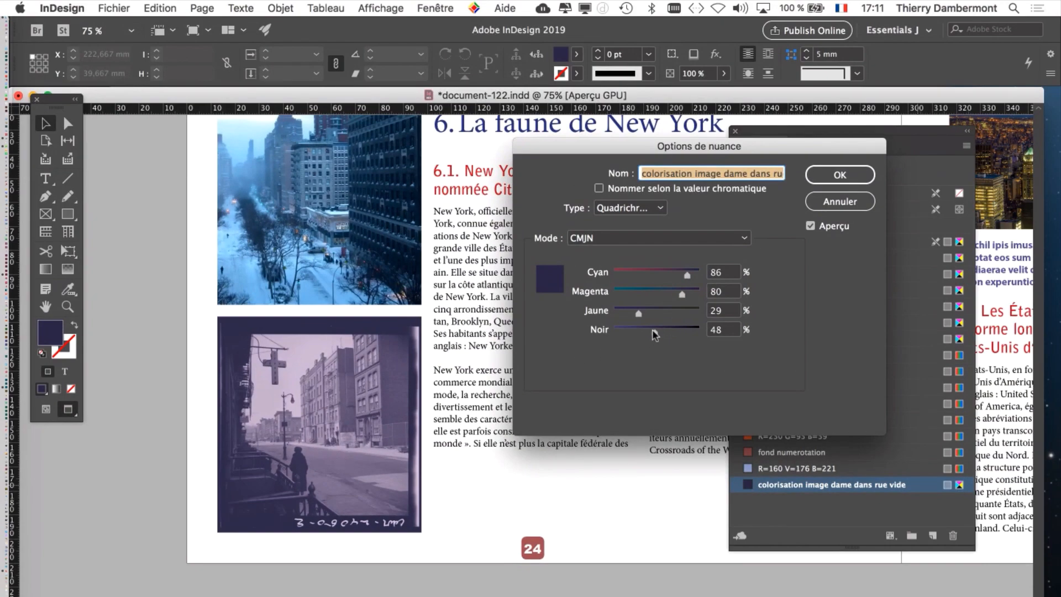
Remix the colourisation swatch to 54 % cyan, 80 % magenta, 14 % yellow and 100 % black, and apply it
{"action": "left_click_drag", "start_coordinate": [653, 331], "coordinate": [707, 330]}
{"action": "left_click", "coordinate": [641, 292]}
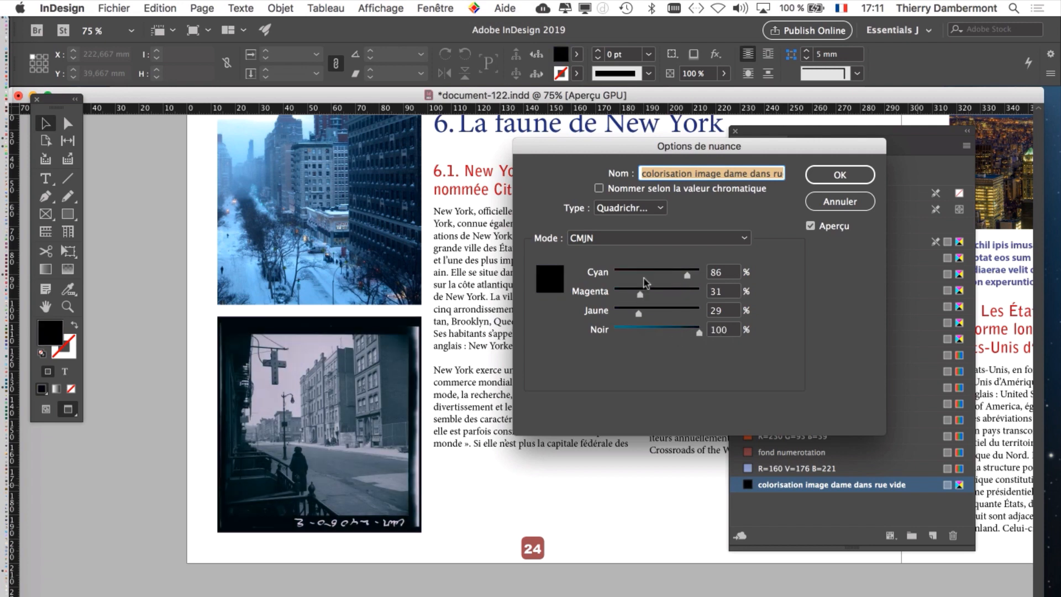
{"action": "left_click_drag", "start_coordinate": [640, 273], "coordinate": [659, 275]}
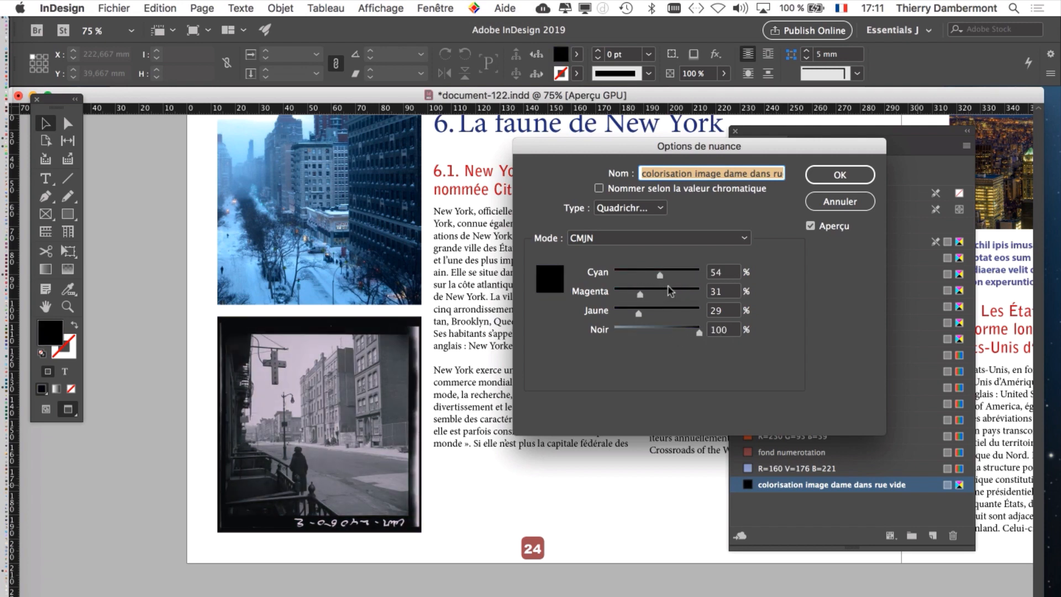
{"action": "left_click", "coordinate": [670, 288]}
{"action": "left_click", "coordinate": [627, 313]}
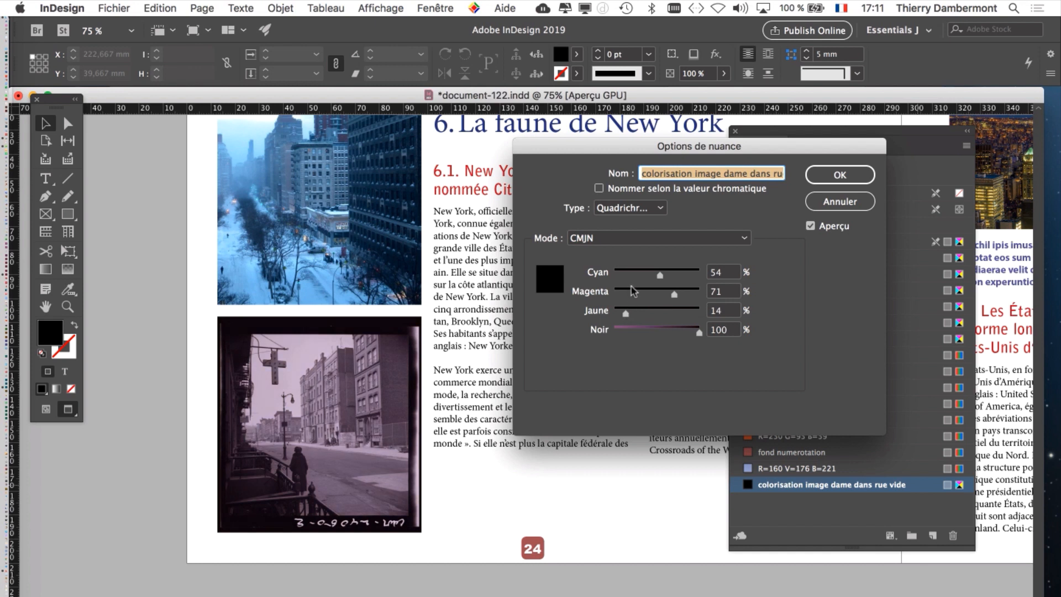
{"action": "left_click", "coordinate": [631, 290]}
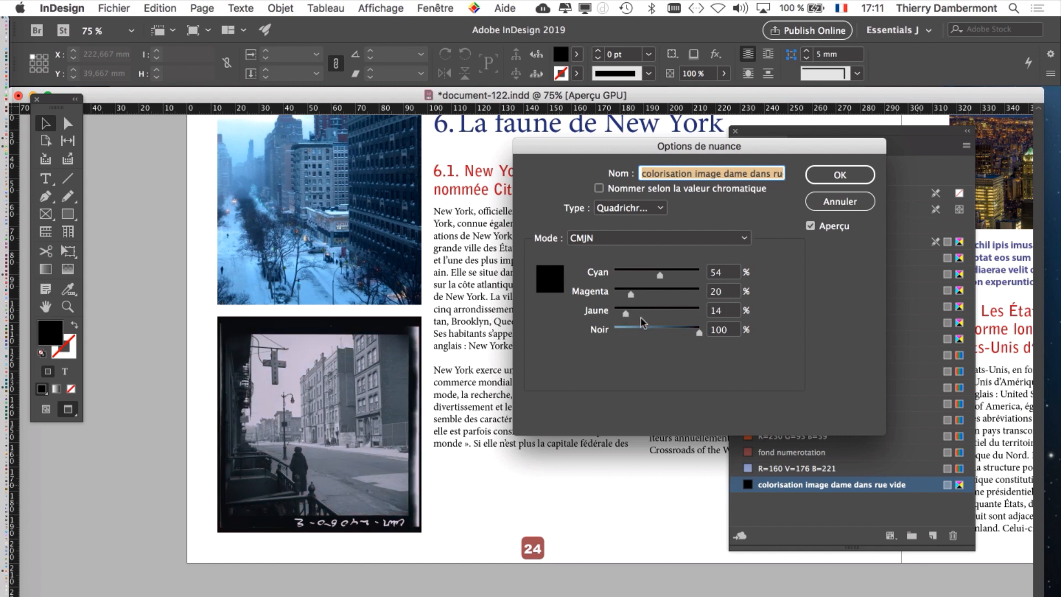
{"action": "left_click", "coordinate": [681, 290]}
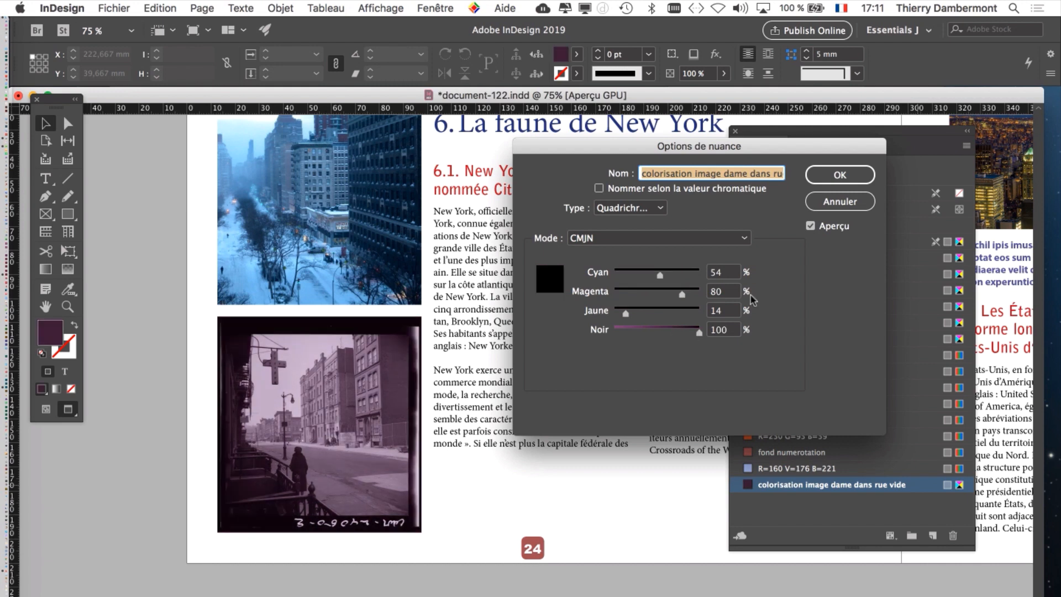
{"action": "left_click", "coordinate": [837, 174]}
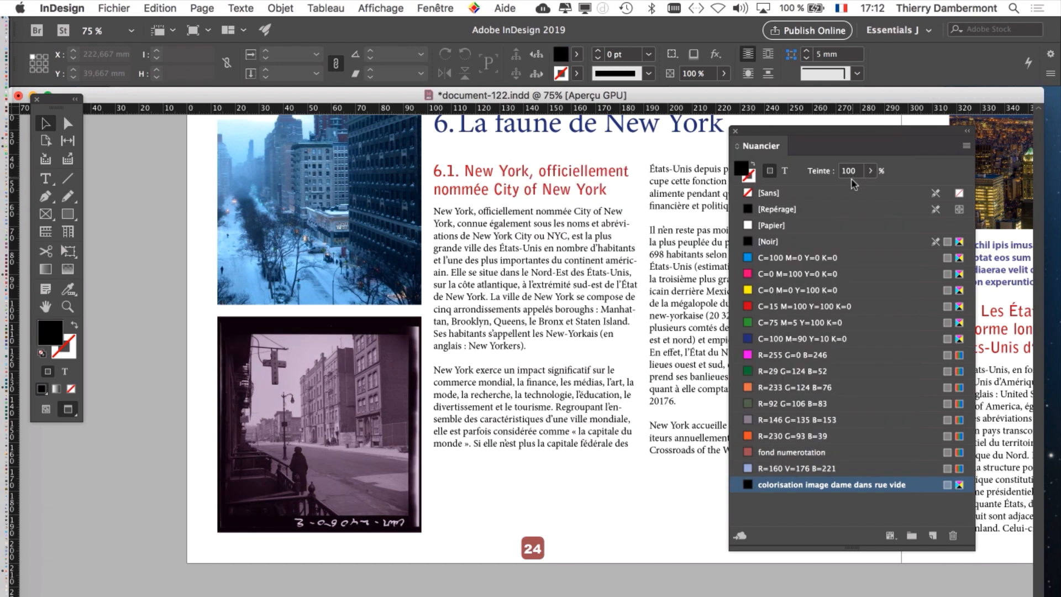
Edit the "colorisation image dame dans rue vide" swatch again, setting 87 % cyan, 84 % magenta and 64 % yellow
{"action": "scroll", "coordinate": [301, 470], "scroll_direction": "up", "scroll_amount": 2}
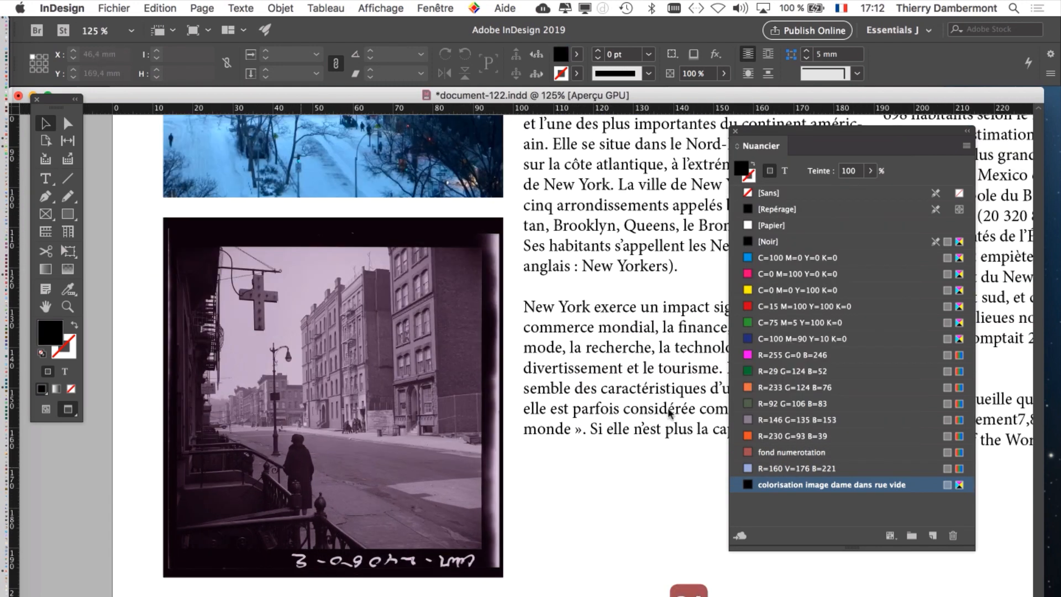
{"action": "double_click", "coordinate": [908, 484]}
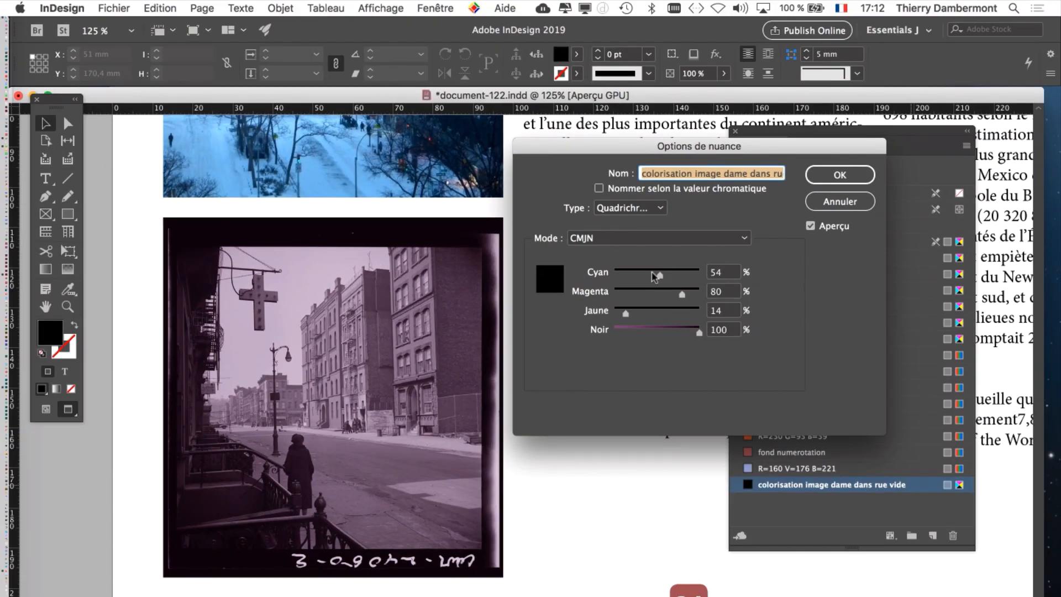
{"action": "left_click_drag", "start_coordinate": [655, 276], "coordinate": [647, 274]}
{"action": "left_click", "coordinate": [642, 293]}
{"action": "left_click", "coordinate": [667, 313]}
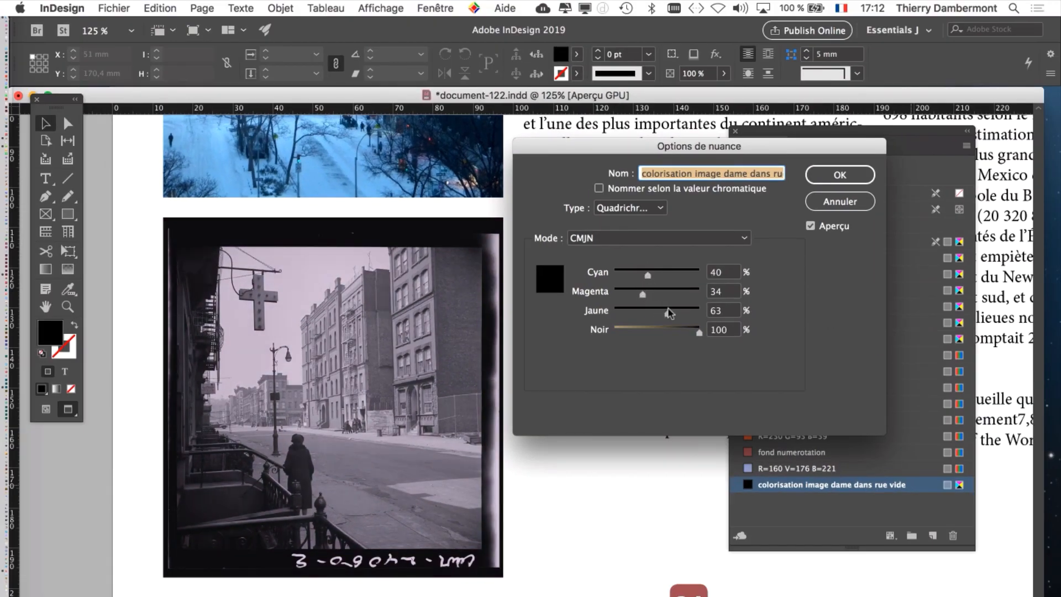
{"action": "left_click", "coordinate": [685, 293]}
{"action": "left_click", "coordinate": [688, 275]}
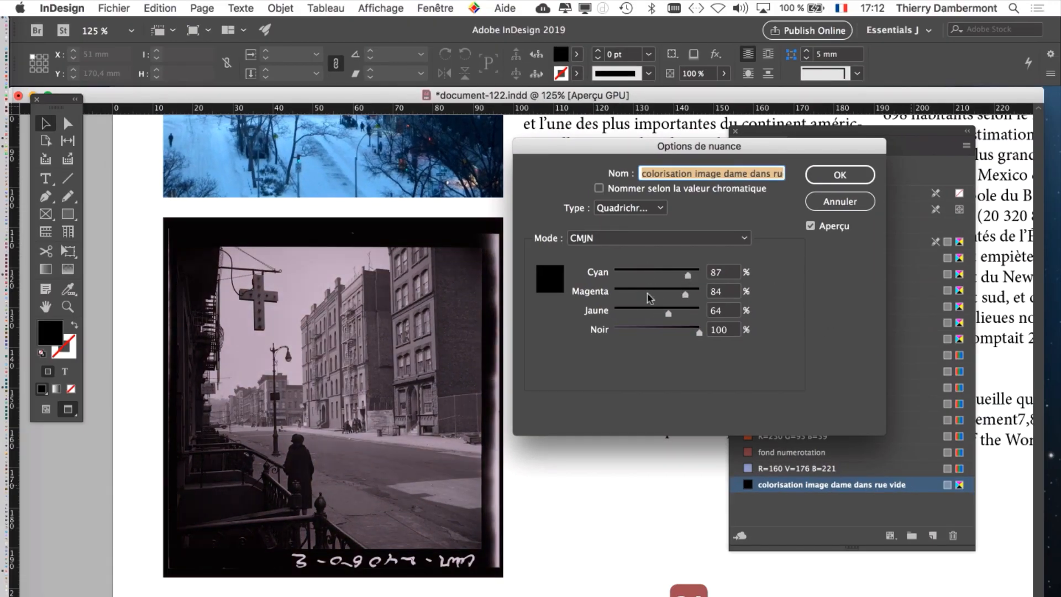
Reduce the swatch's magenta and yellow to very low percentages for a blue-toned street photo, and apply the change
{"action": "left_click", "coordinate": [625, 292]}
{"action": "left_click", "coordinate": [619, 289]}
{"action": "left_click_drag", "start_coordinate": [633, 309], "coordinate": [619, 307]}
{"action": "left_click", "coordinate": [840, 175]}
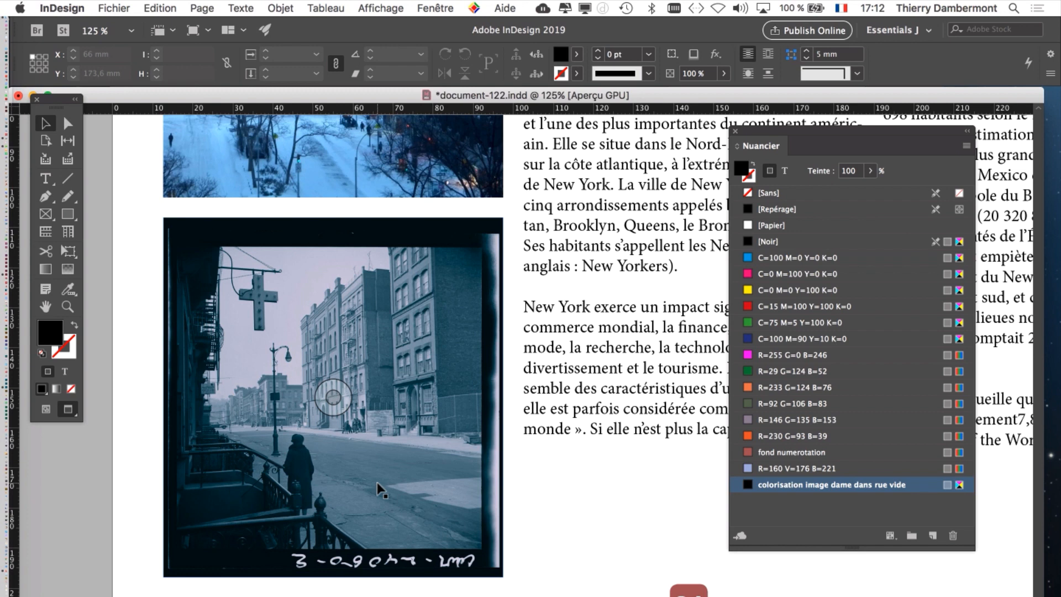
Save the document under the new name document-123.indd in the Dossier document-121 folder
{"action": "scroll", "coordinate": [485, 508], "scroll_direction": "down", "scroll_amount": 5}
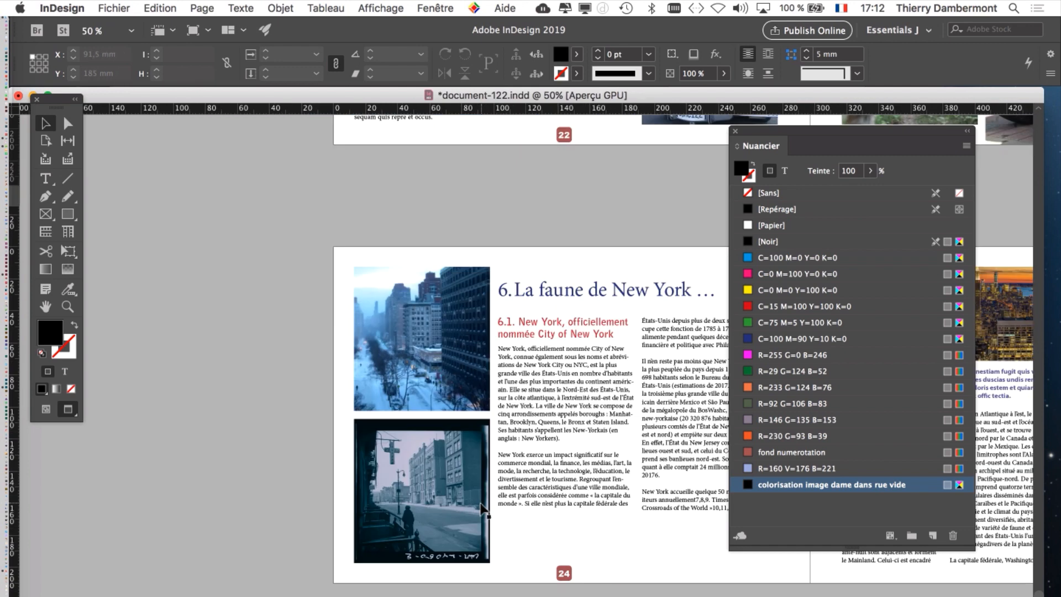
{"action": "scroll", "coordinate": [385, 463], "scroll_direction": "right", "scroll_amount": 5}
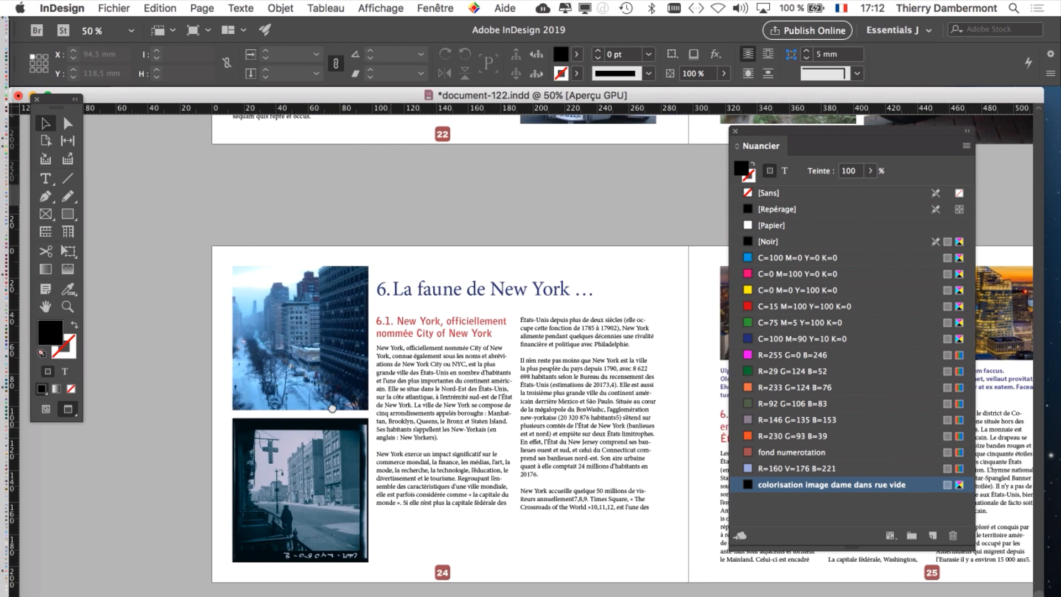
{"action": "scroll", "coordinate": [332, 409], "scroll_direction": "right", "scroll_amount": 2}
{"action": "left_click", "coordinate": [114, 8]}
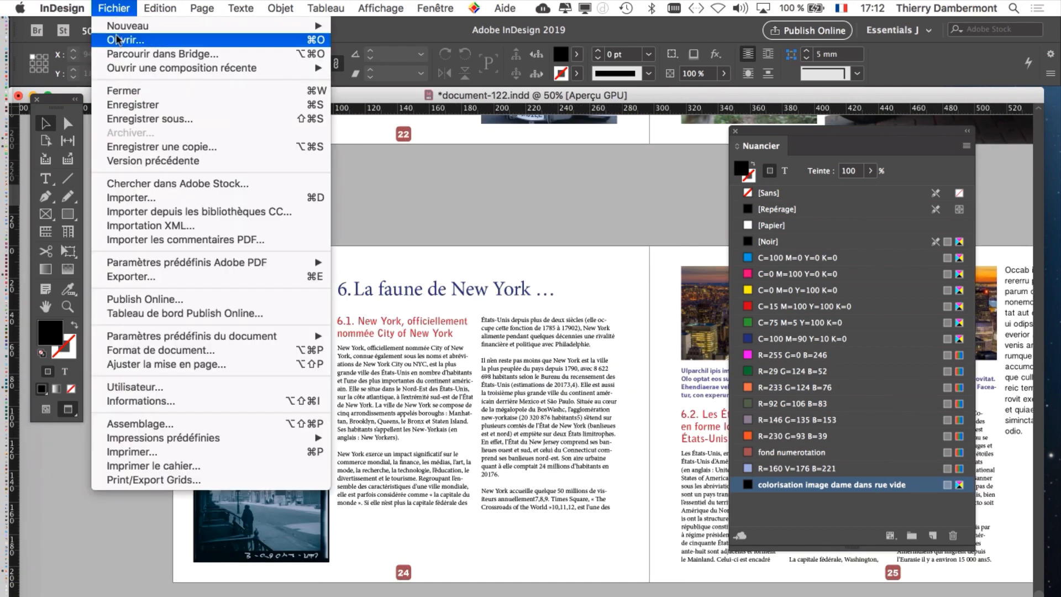
{"action": "left_click", "coordinate": [143, 118]}
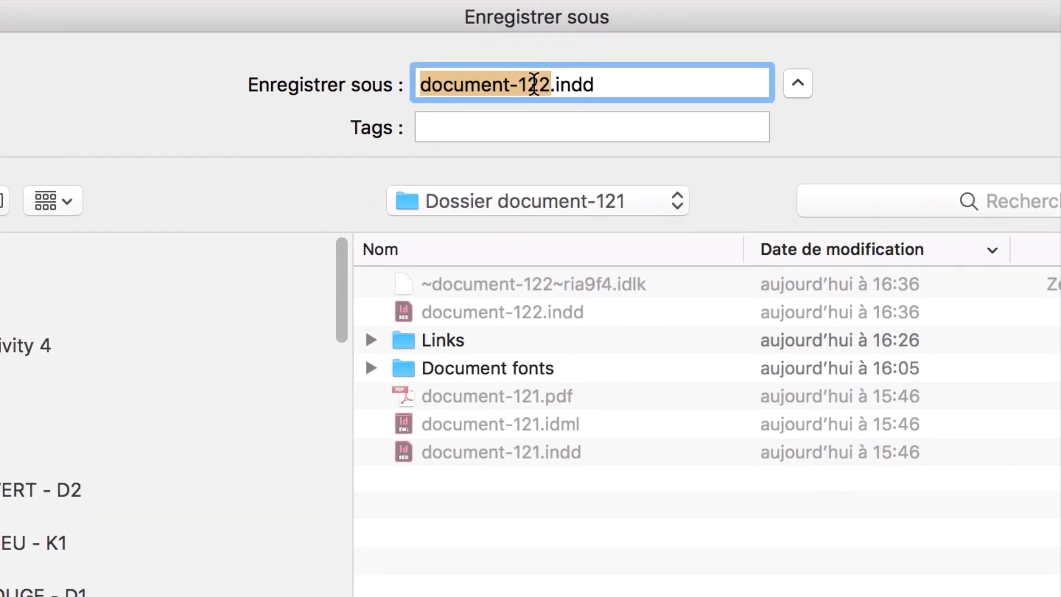
{"action": "left_click", "coordinate": [535, 83]}
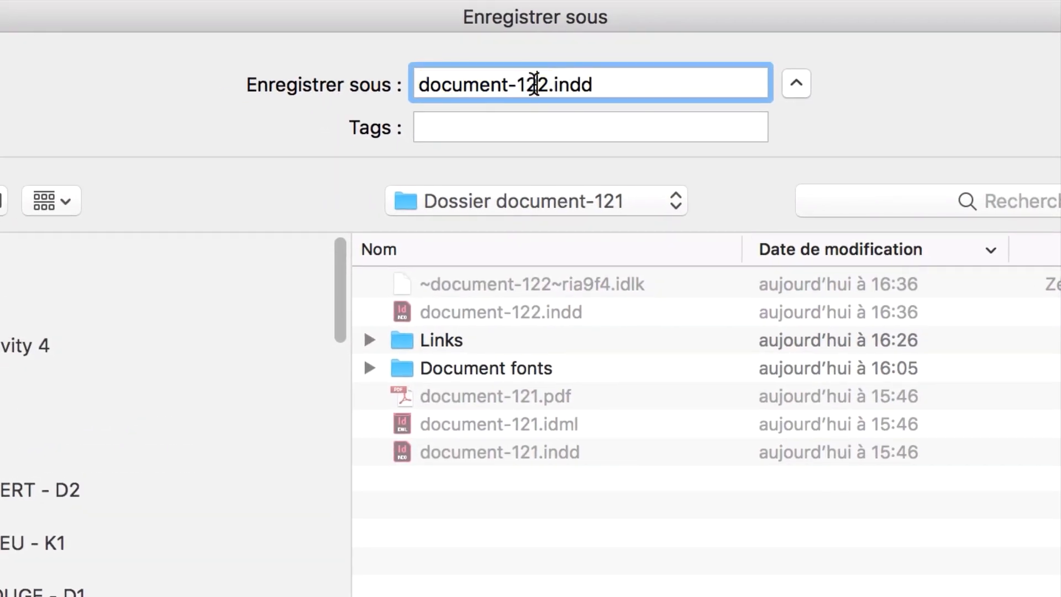
{"action": "key", "text": "BackSpace"}
{"action": "type", "text": "3"}
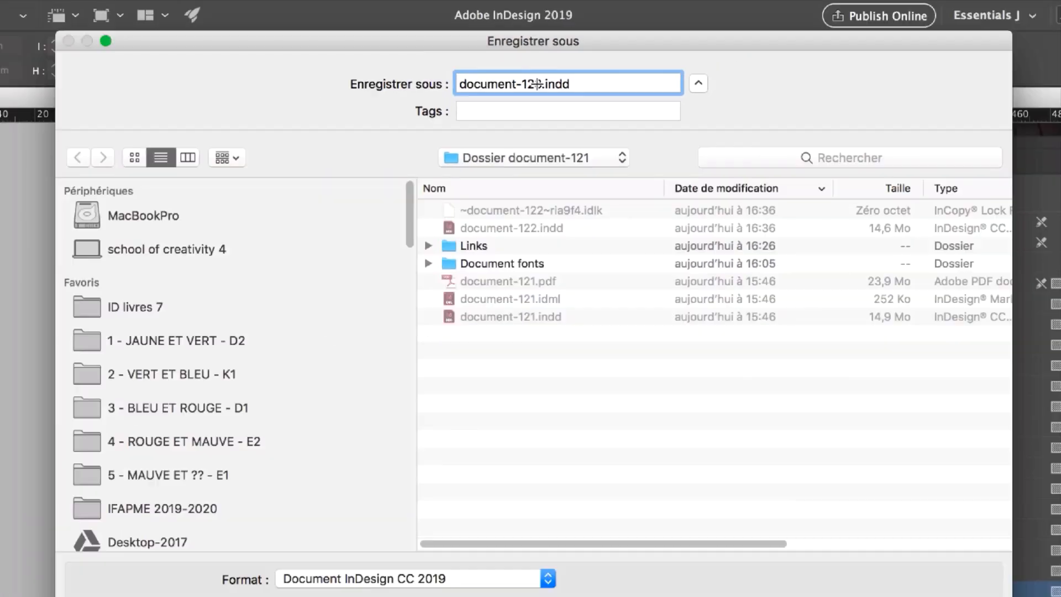
{"action": "key", "text": "Return"}
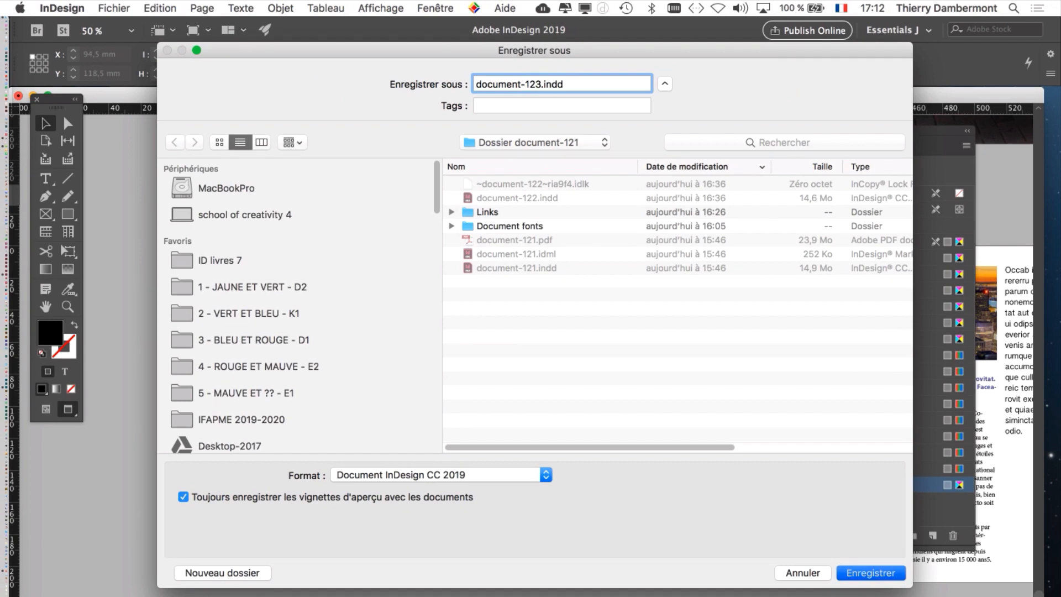